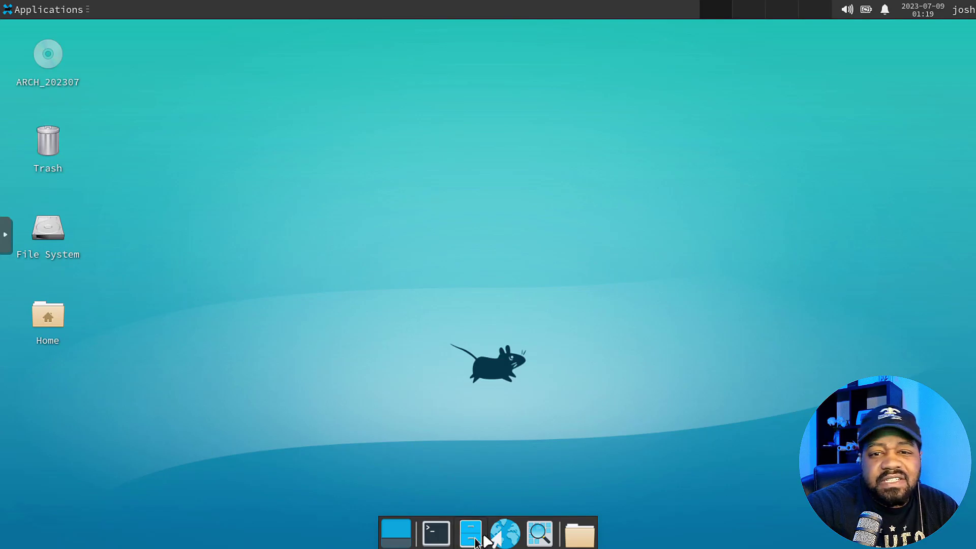
Open the file manager and create a folder named .themes in the home directory.
{"action": "left_click", "coordinate": [470, 534]}
{"action": "left_click_drag", "start_coordinate": [214, 37], "coordinate": [340, 58]}
{"action": "left_click", "coordinate": [175, 72]}
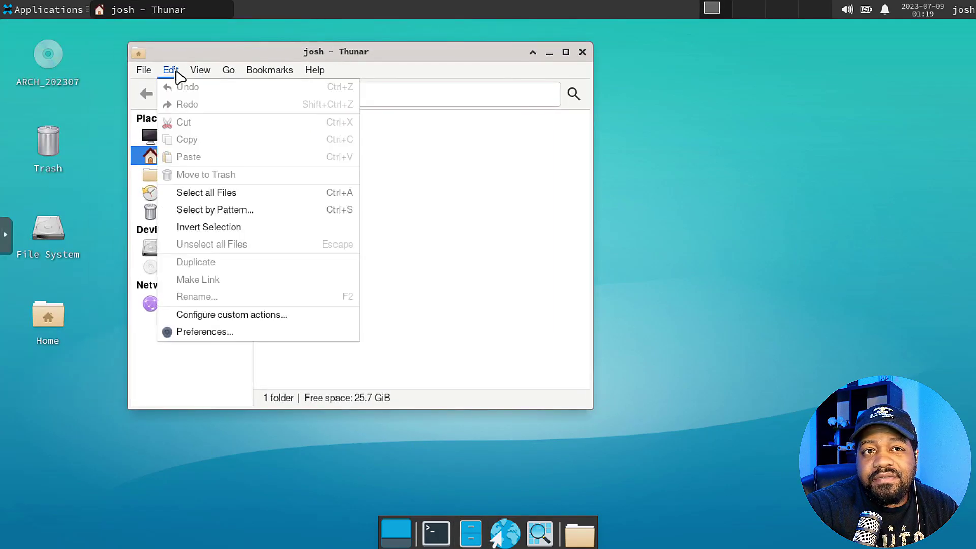
{"action": "left_click", "coordinate": [173, 71]}
{"action": "left_click", "coordinate": [203, 72]}
{"action": "mouse_move", "coordinate": [143, 71]}
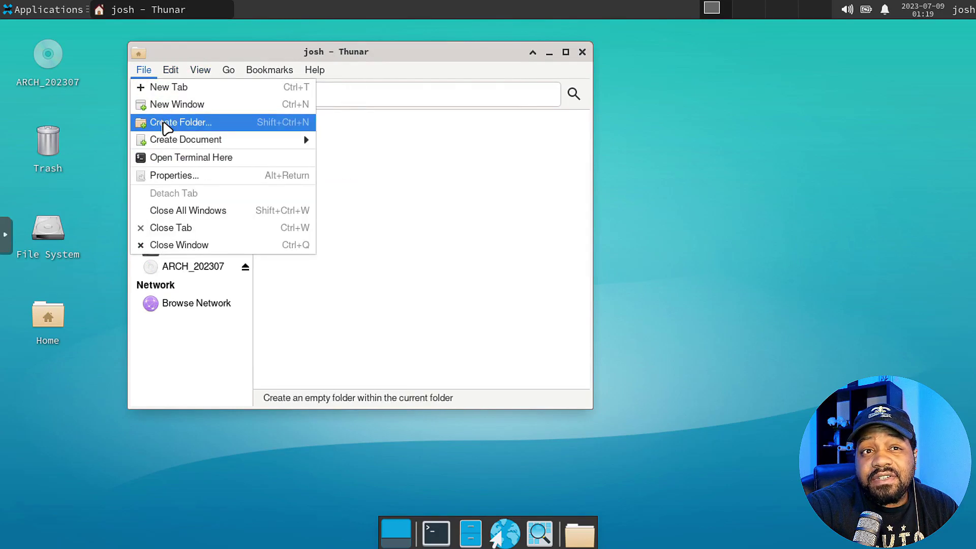
{"action": "left_click", "coordinate": [166, 122]}
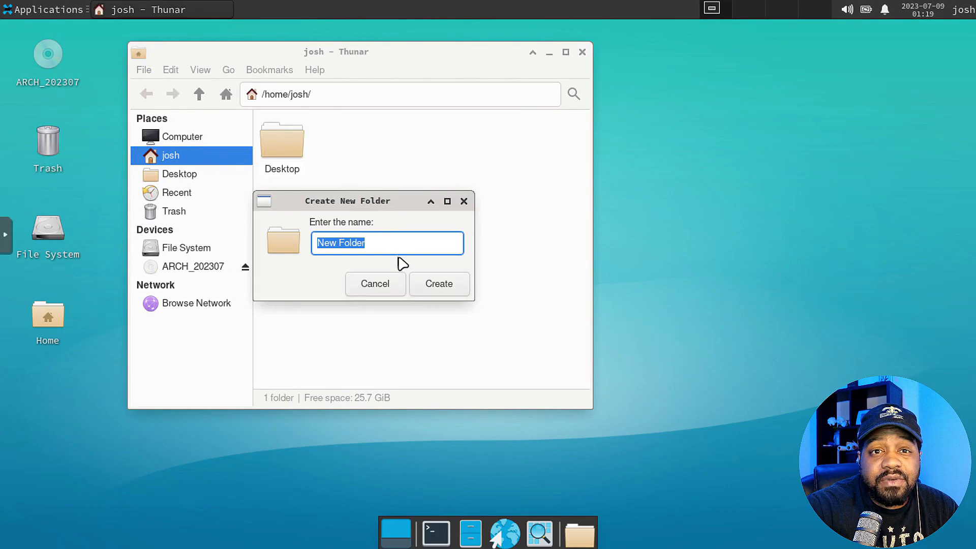
{"action": "type", "text": ".the"}
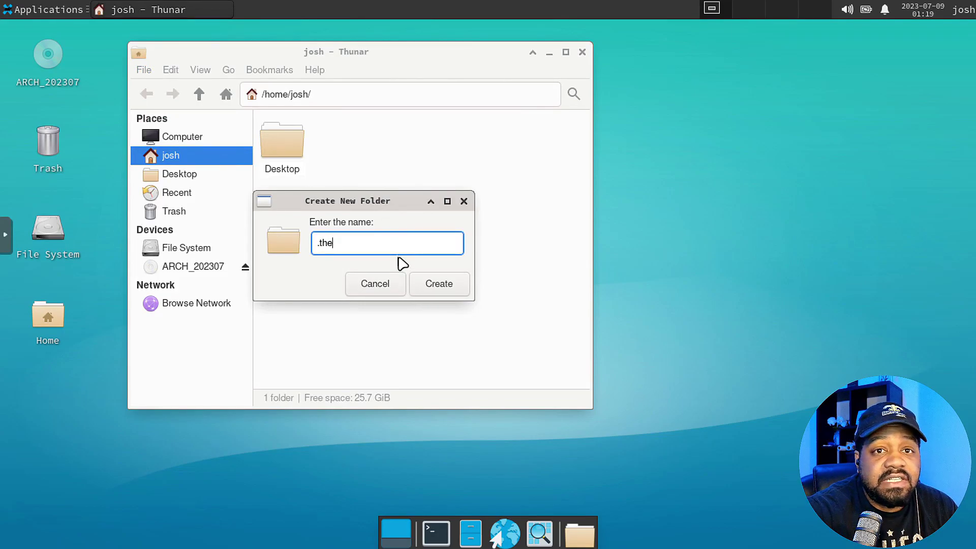
{"action": "type", "text": "mes"}
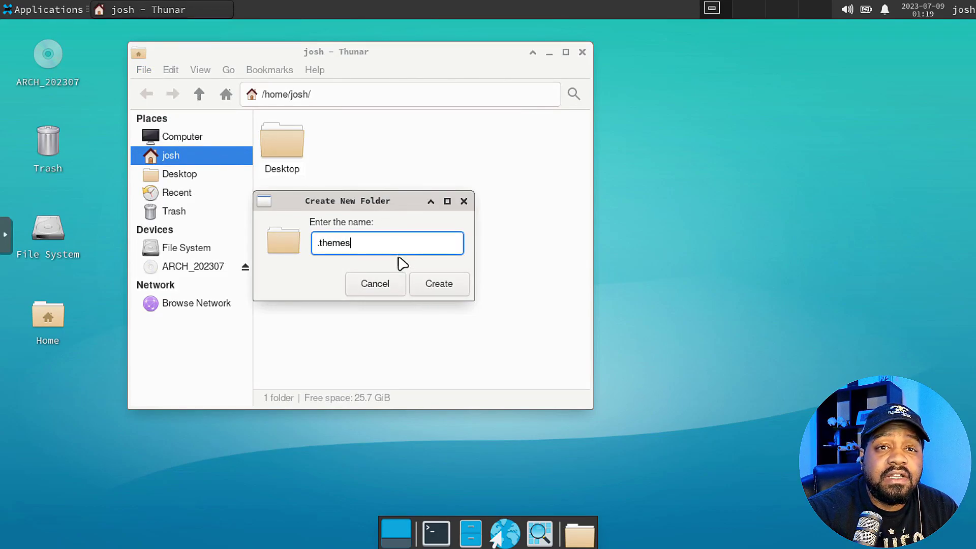
{"action": "key", "text": "Right"}
{"action": "key", "text": "Right"}
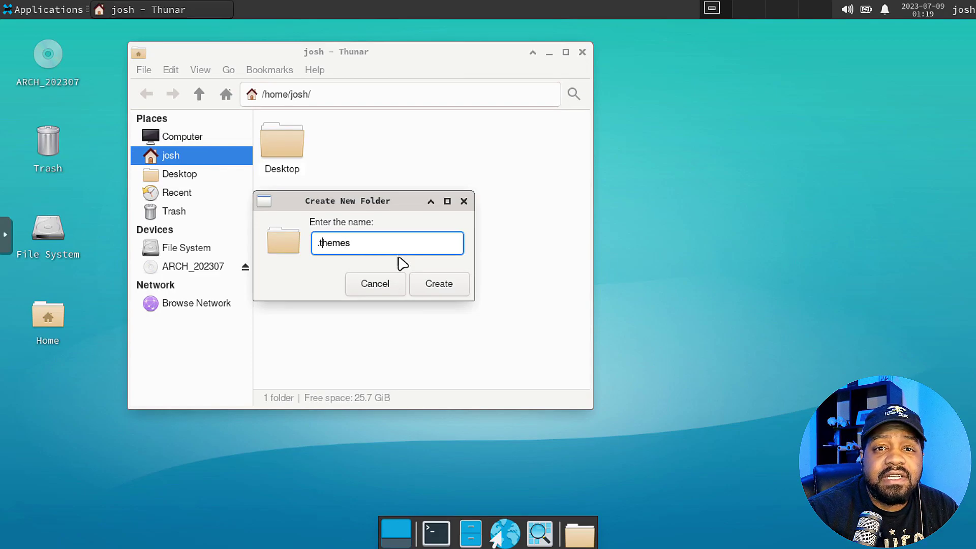
{"action": "left_click", "coordinate": [440, 286]}
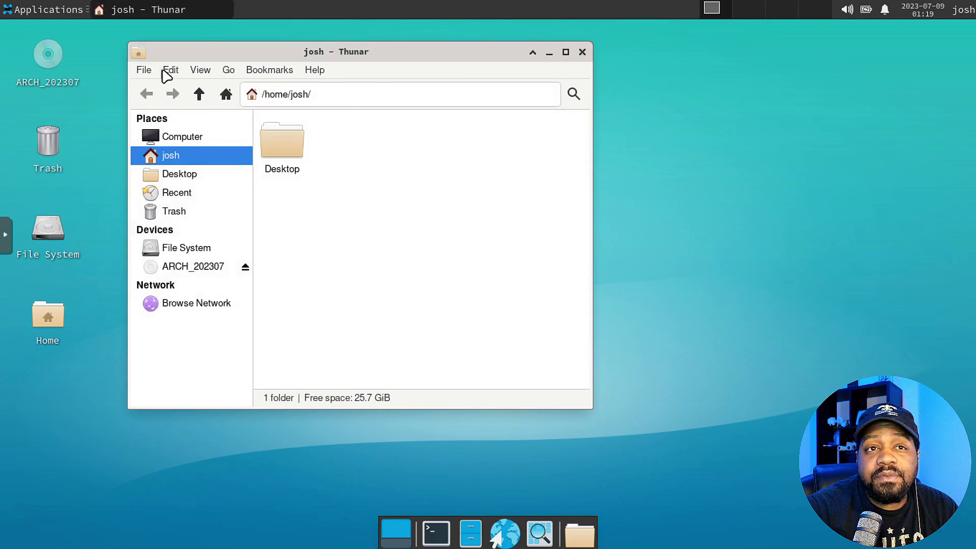
Create a second folder named .icons in the home directory.
{"action": "left_click", "coordinate": [144, 70]}
{"action": "left_click", "coordinate": [173, 123]}
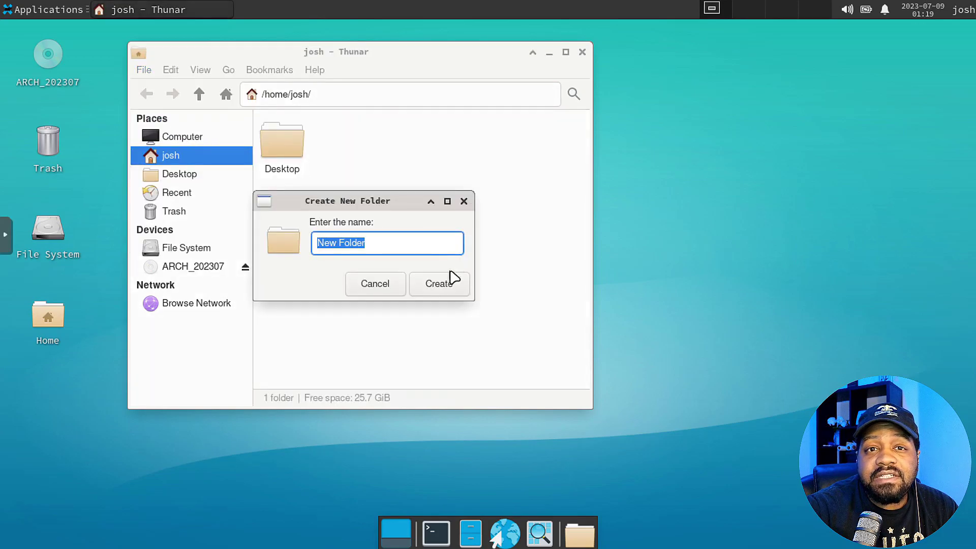
{"action": "type", "text": ".icons"}
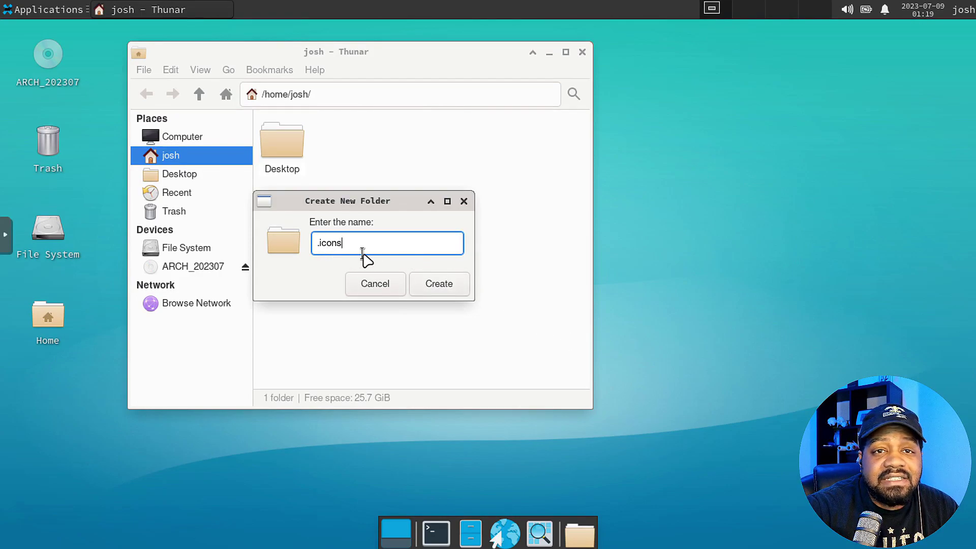
{"action": "left_click", "coordinate": [444, 283]}
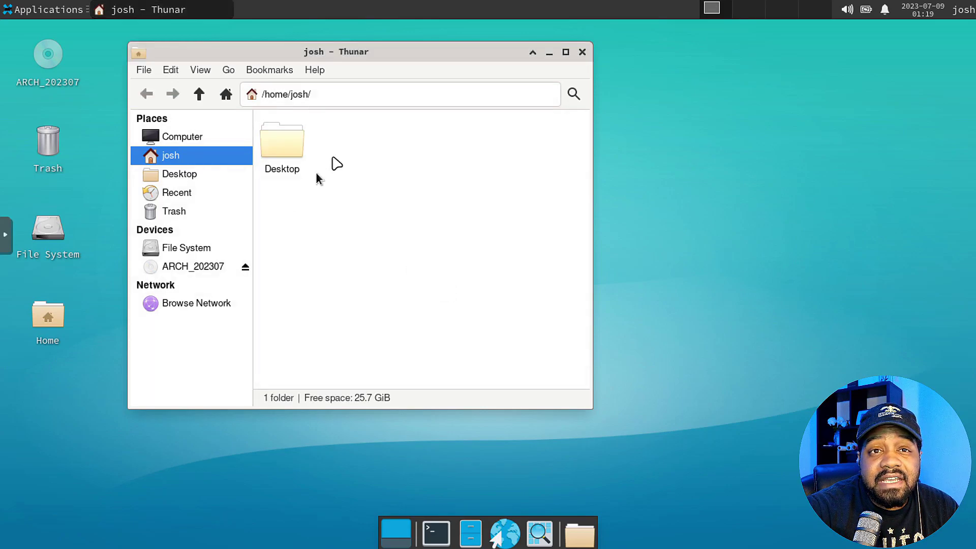
Show hidden files in the home directory.
{"action": "left_click", "coordinate": [171, 69]}
{"action": "left_click", "coordinate": [201, 70]}
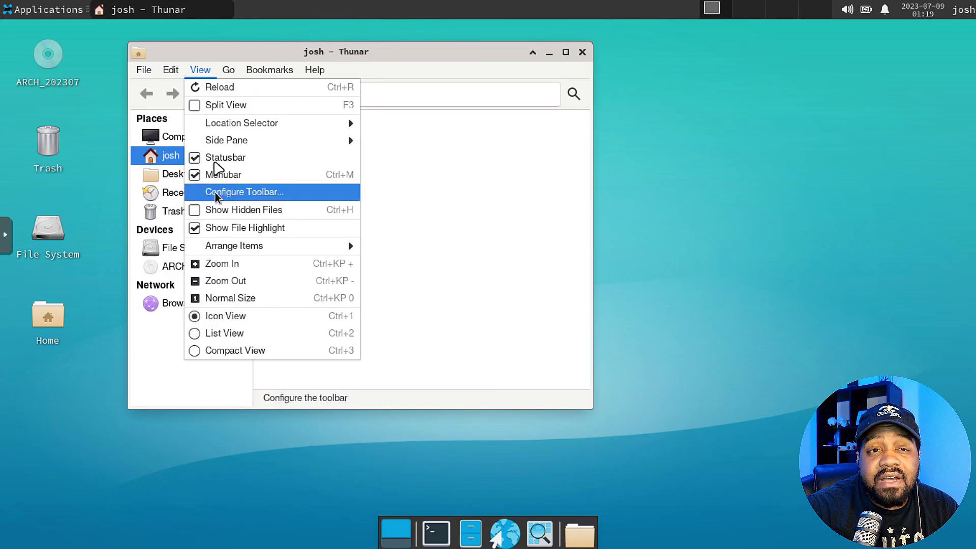
{"action": "left_click", "coordinate": [224, 210]}
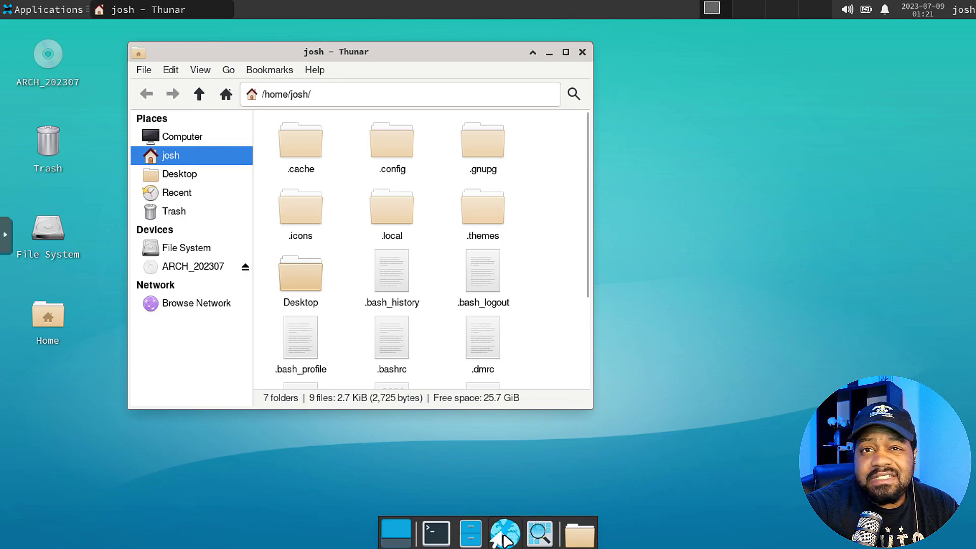
Switch to Firefox, search the web for "xfce look" and open the xfce-look.org site.
{"action": "left_click", "coordinate": [506, 532]}
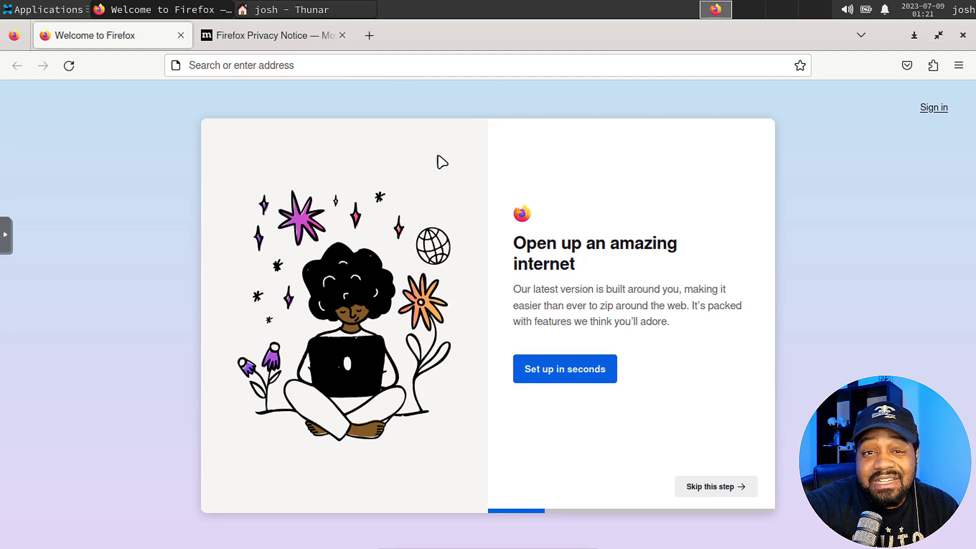
{"action": "left_click", "coordinate": [352, 65]}
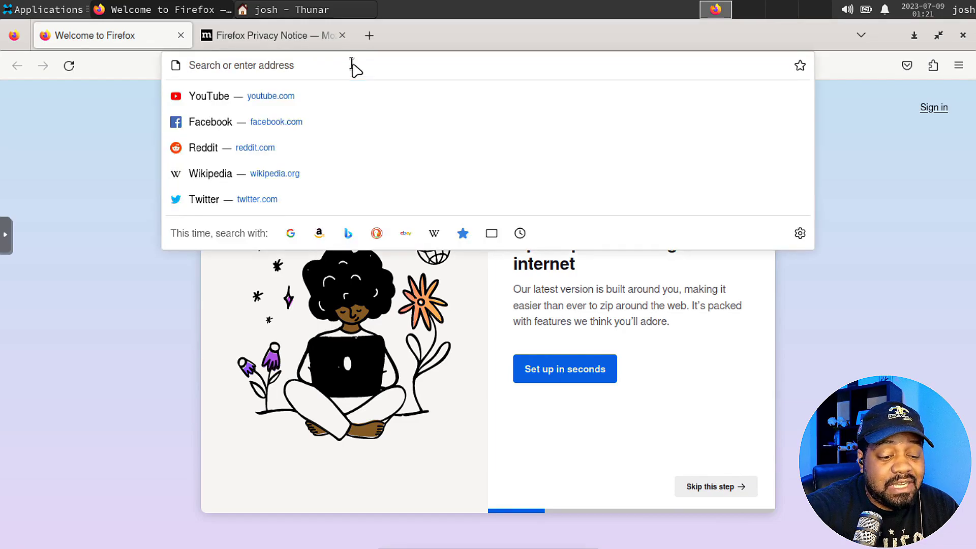
{"action": "type", "text": "xfc"}
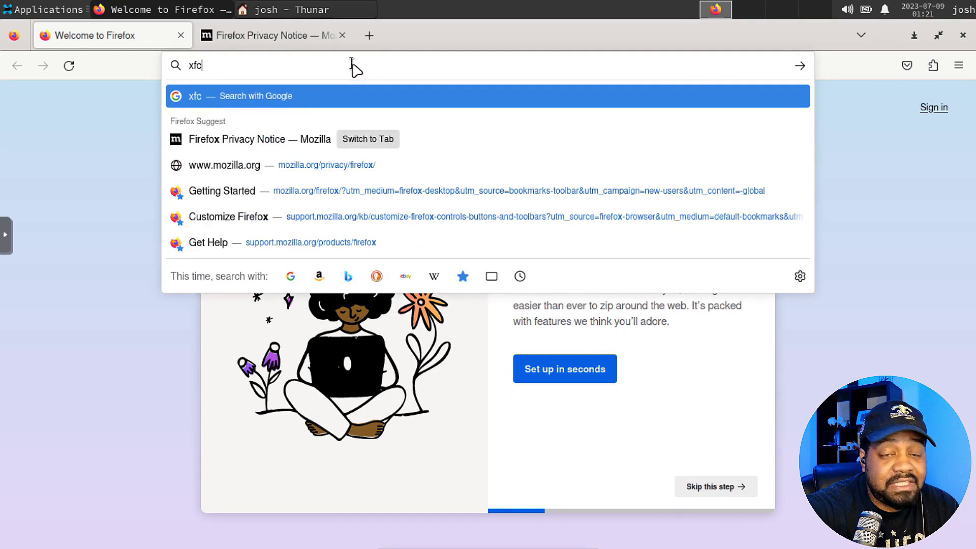
{"action": "type", "text": "e lo"}
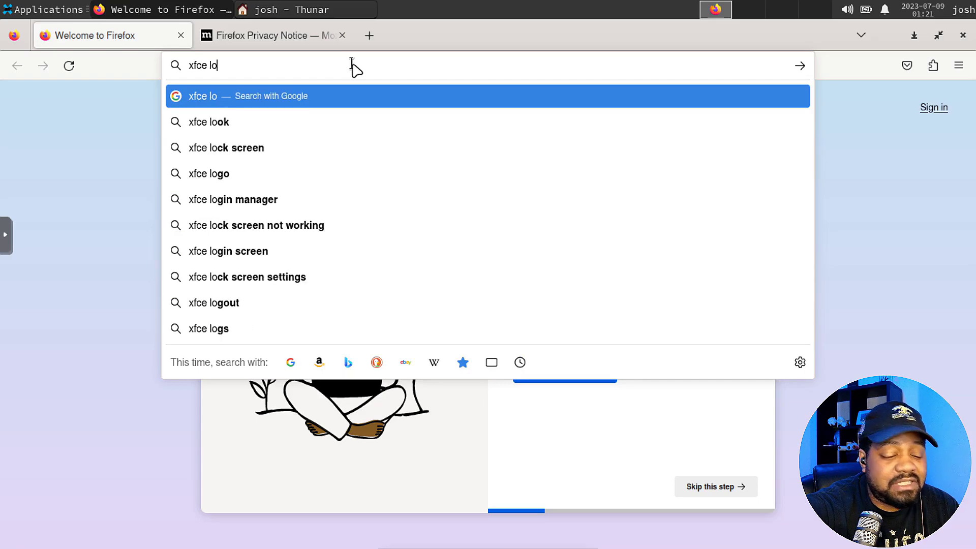
{"action": "type", "text": "ok"}
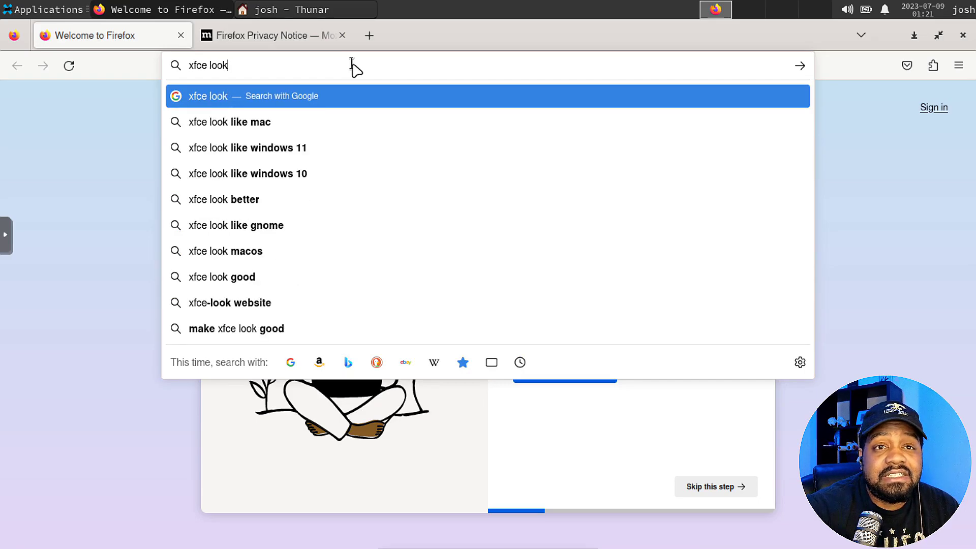
{"action": "key", "text": "Return"}
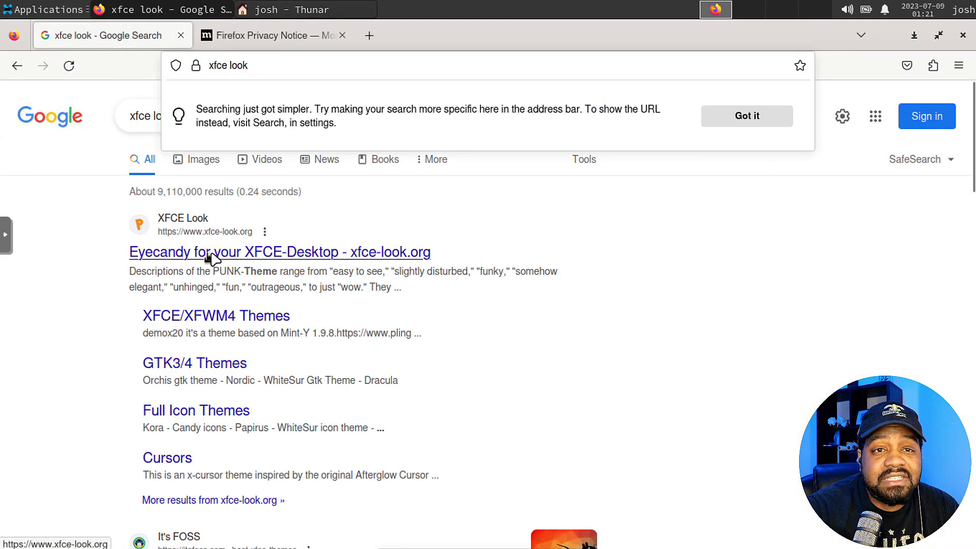
{"action": "left_click", "coordinate": [208, 255]}
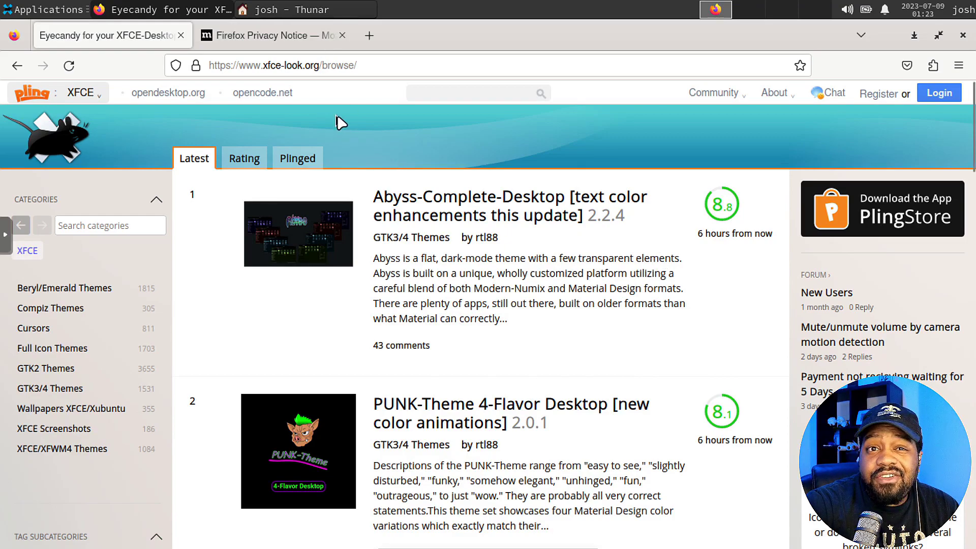
Try searching the site's categories for "mcos" and clear the search text.
{"action": "scroll", "coordinate": [678, 273], "scroll_direction": "down", "scroll_amount": 1}
{"action": "scroll", "coordinate": [677, 271], "scroll_direction": "down", "scroll_amount": 20}
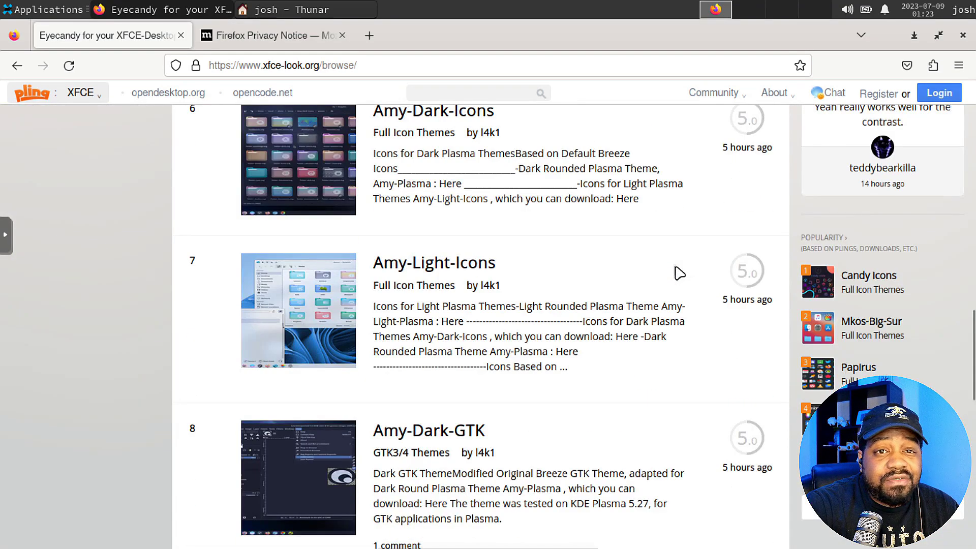
{"action": "scroll", "coordinate": [634, 310], "scroll_direction": "down", "scroll_amount": 10}
{"action": "scroll", "coordinate": [633, 315], "scroll_direction": "down", "scroll_amount": 5}
{"action": "scroll", "coordinate": [633, 315], "scroll_direction": "up", "scroll_amount": 20}
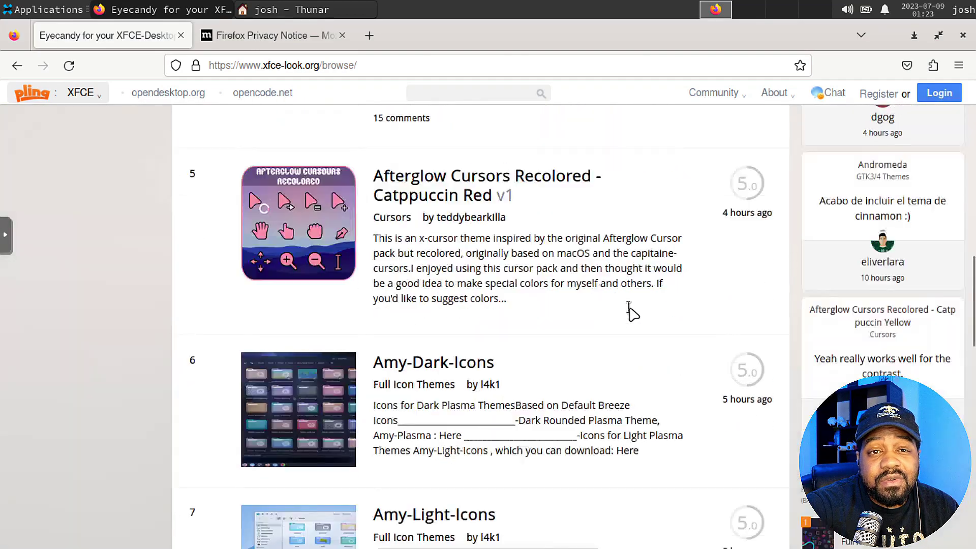
{"action": "left_click", "coordinate": [93, 228]}
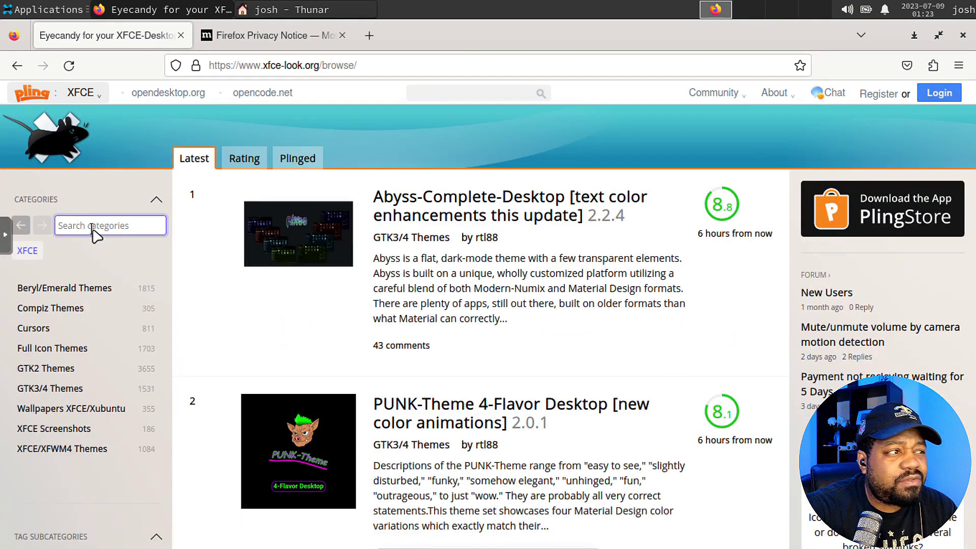
{"action": "type", "text": "mcos"}
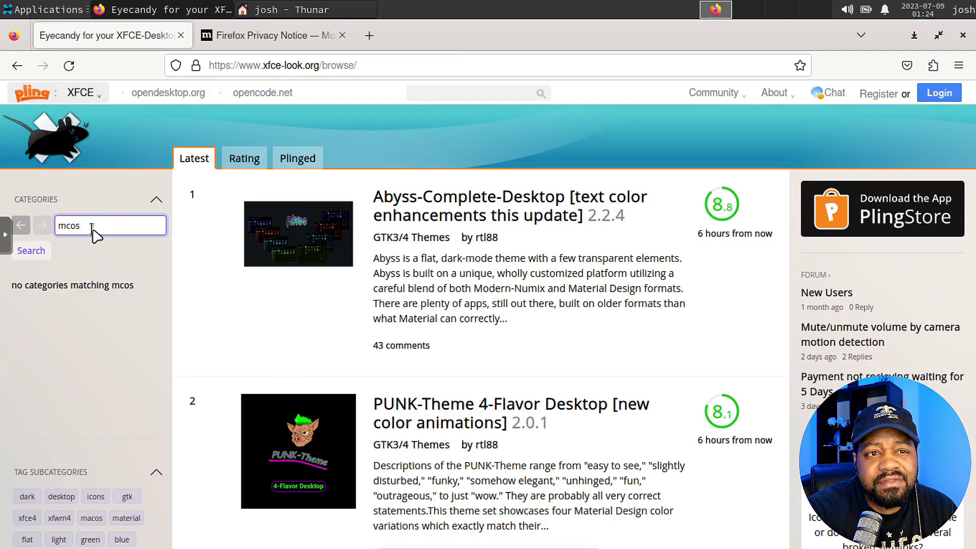
{"action": "left_click", "coordinate": [41, 249]}
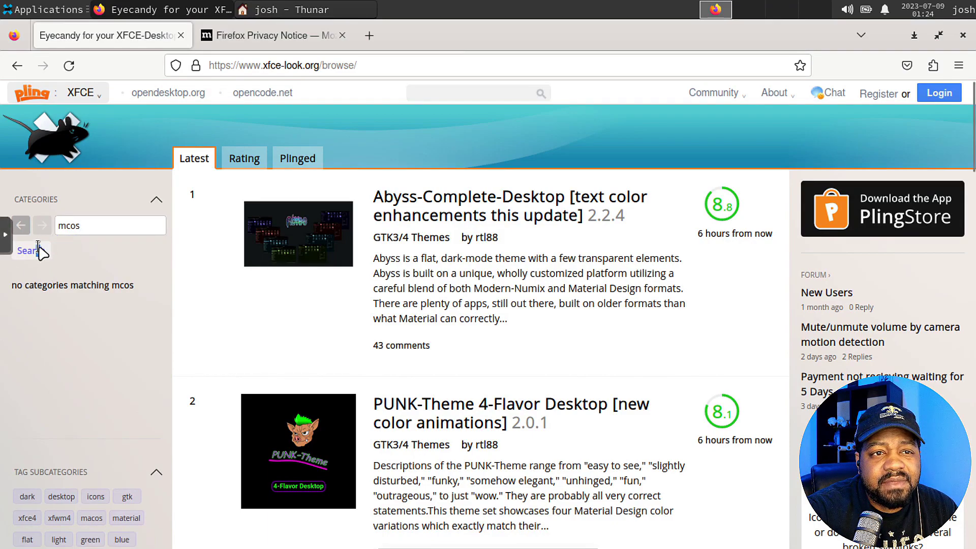
{"action": "left_click", "coordinate": [114, 228]}
{"action": "double_click", "coordinate": [70, 225]}
{"action": "key", "text": "BackSpace"}
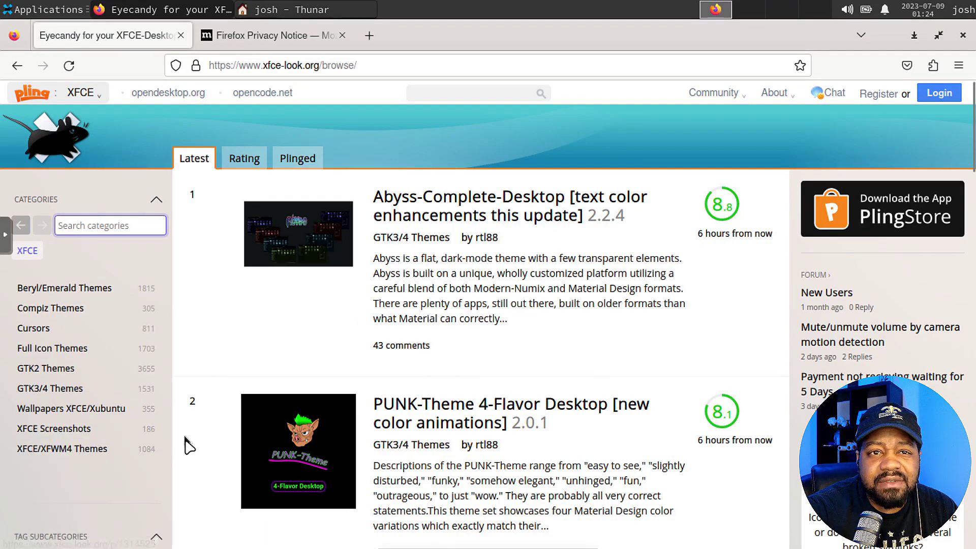
Open the XFCE/XFWM4 Themes category and look through the first two pages of its latest themes.
{"action": "left_click", "coordinate": [102, 452]}
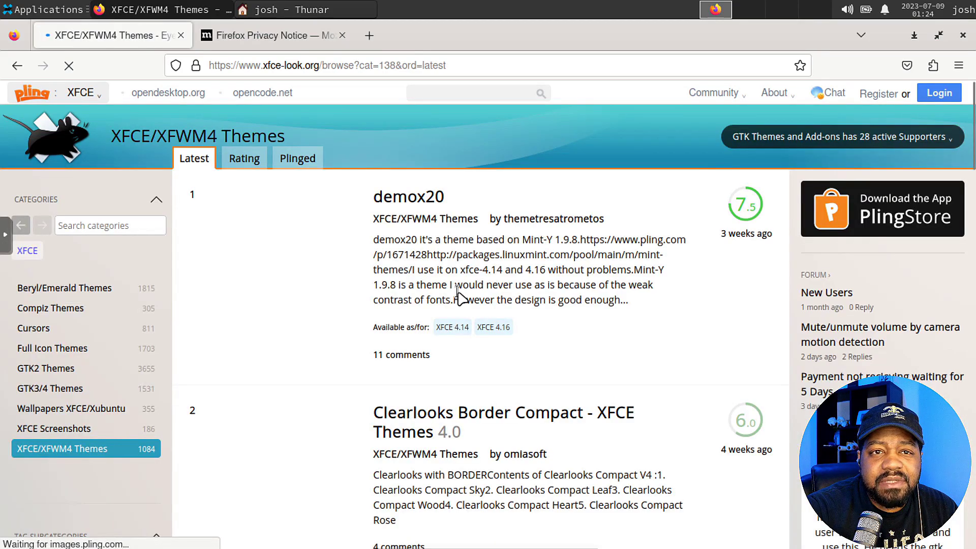
{"action": "scroll", "coordinate": [417, 265], "scroll_direction": "down", "scroll_amount": 5}
{"action": "scroll", "coordinate": [430, 275], "scroll_direction": "down", "scroll_amount": 20}
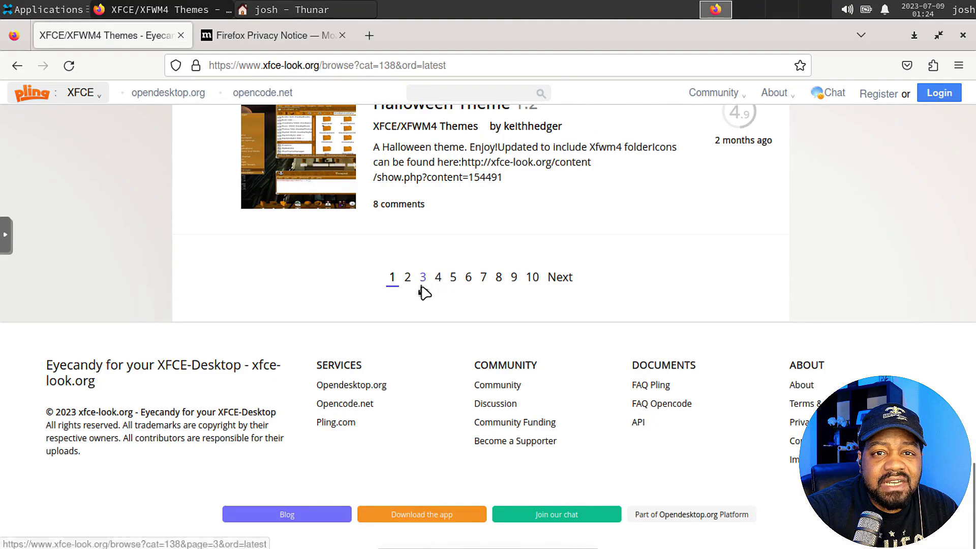
{"action": "left_click", "coordinate": [408, 279]}
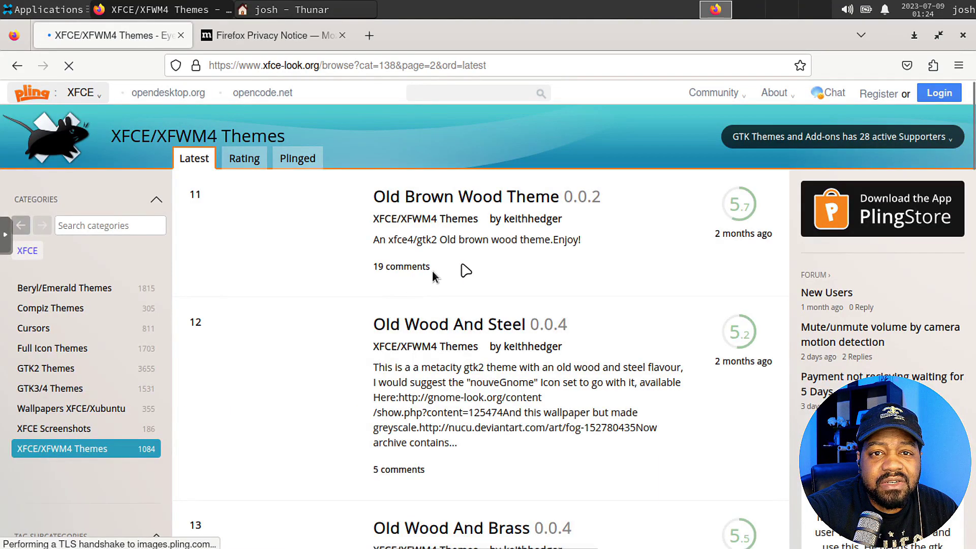
{"action": "scroll", "coordinate": [620, 342], "scroll_direction": "down", "scroll_amount": 6}
{"action": "scroll", "coordinate": [621, 342], "scroll_direction": "down", "scroll_amount": 10}
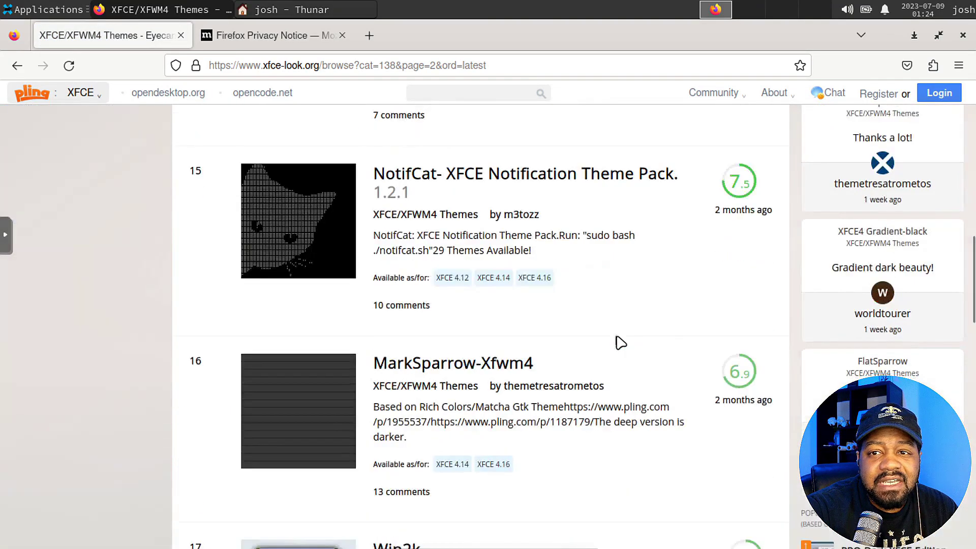
{"action": "scroll", "coordinate": [621, 342], "scroll_direction": "up", "scroll_amount": 15}
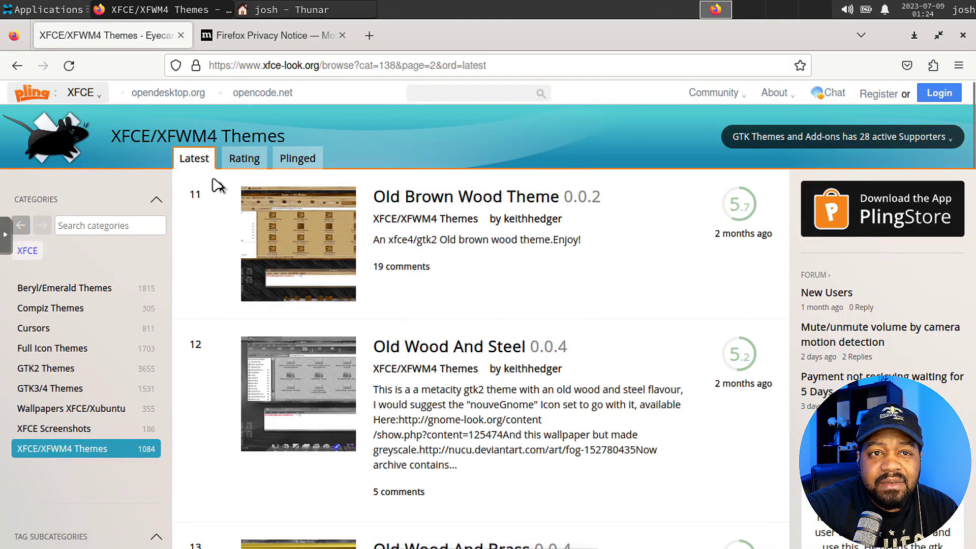
Sort the XFCE/XFWM4 themes by rating and look through the first two pages.
{"action": "left_click", "coordinate": [245, 158]}
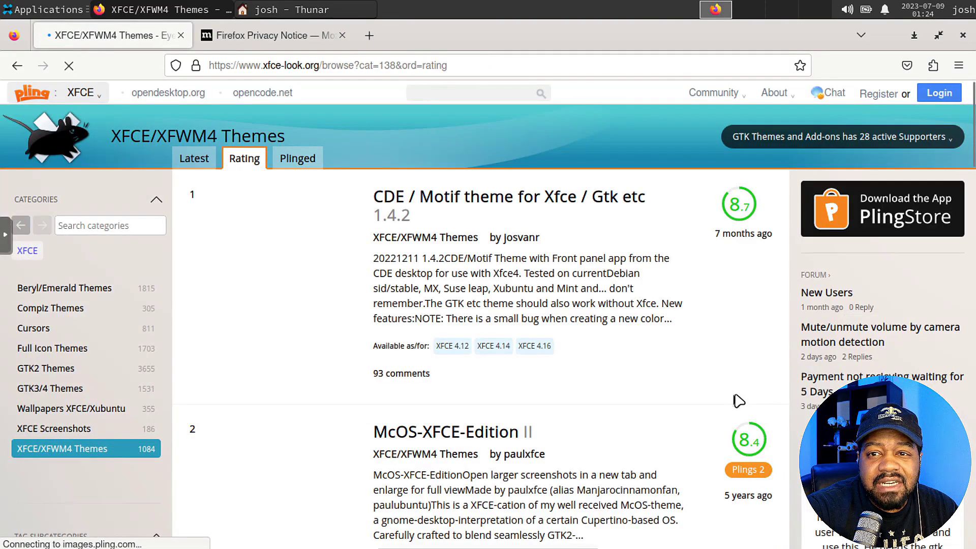
{"action": "scroll", "coordinate": [738, 394], "scroll_direction": "down", "scroll_amount": 3}
{"action": "scroll", "coordinate": [740, 386], "scroll_direction": "down", "scroll_amount": 15}
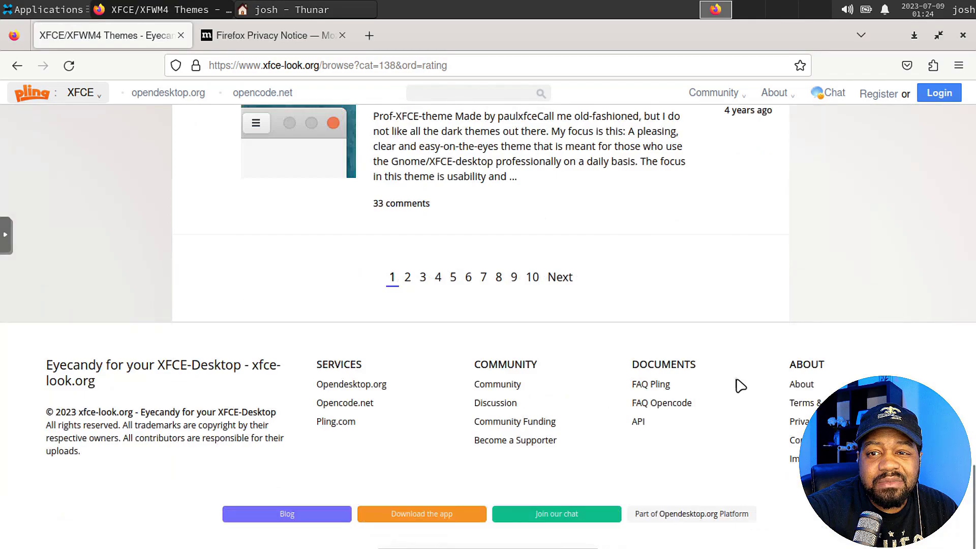
{"action": "left_click", "coordinate": [409, 278]}
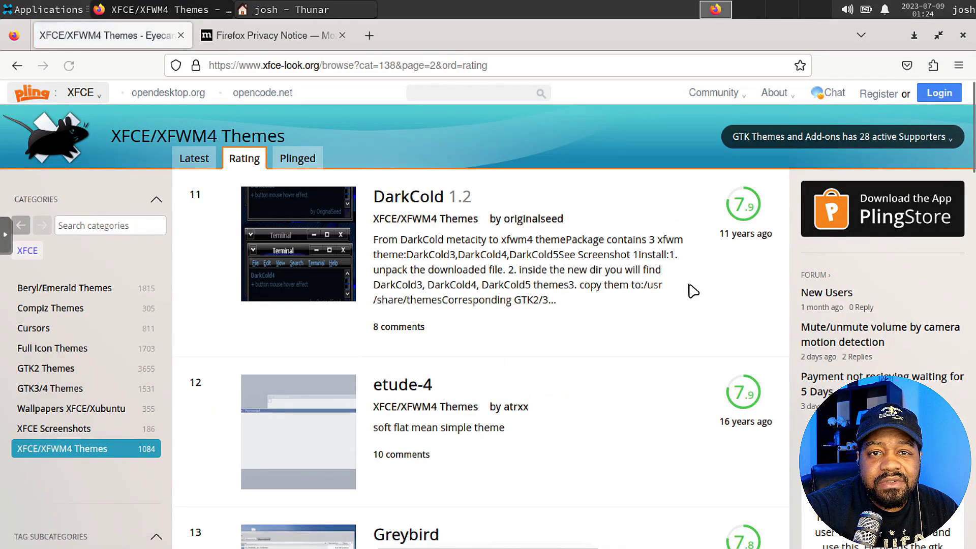
{"action": "scroll", "coordinate": [690, 290], "scroll_direction": "down", "scroll_amount": 6}
{"action": "scroll", "coordinate": [693, 290], "scroll_direction": "down", "scroll_amount": 10}
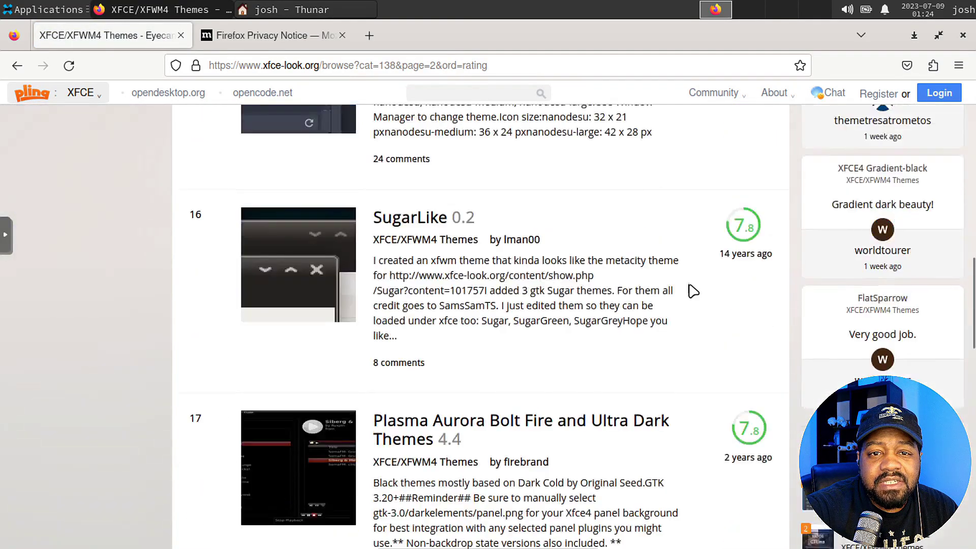
{"action": "scroll", "coordinate": [693, 290], "scroll_direction": "down", "scroll_amount": 5}
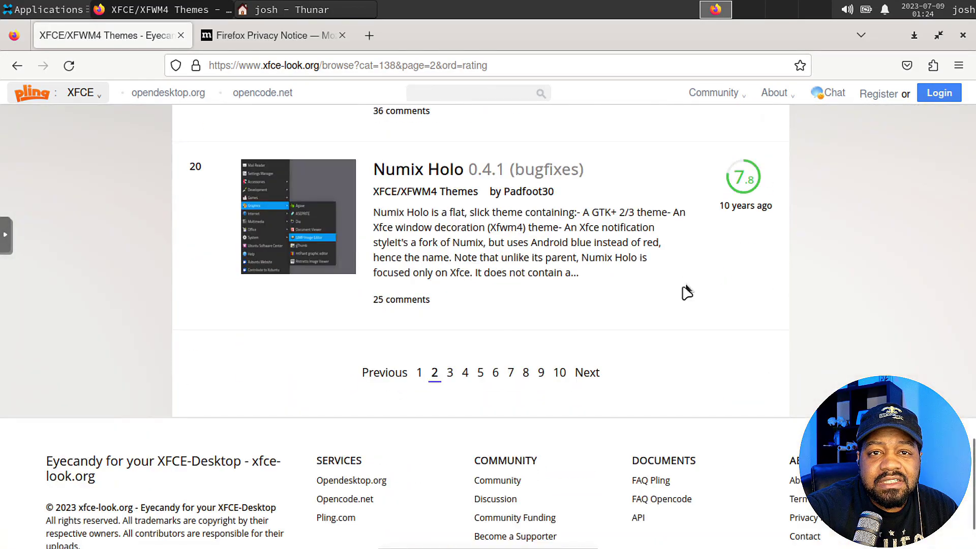
Open the McOS-MJV-Dark-XFCE-Edition theme from the third page of the rating-sorted list and look through its page.
{"action": "left_click", "coordinate": [449, 373]}
{"action": "scroll", "coordinate": [610, 294], "scroll_direction": "down", "scroll_amount": 7}
{"action": "scroll", "coordinate": [594, 279], "scroll_direction": "up", "scroll_amount": 8}
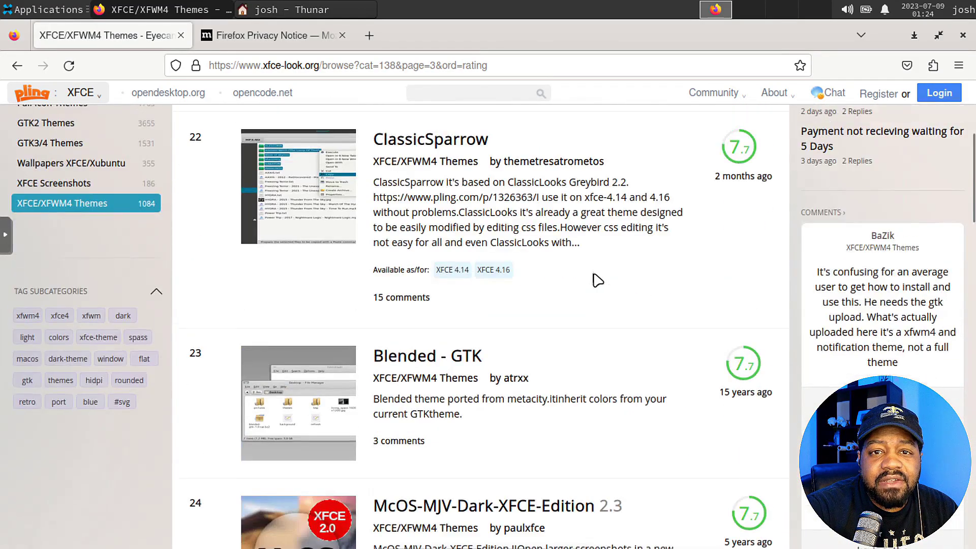
{"action": "scroll", "coordinate": [595, 279], "scroll_direction": "down", "scroll_amount": 5}
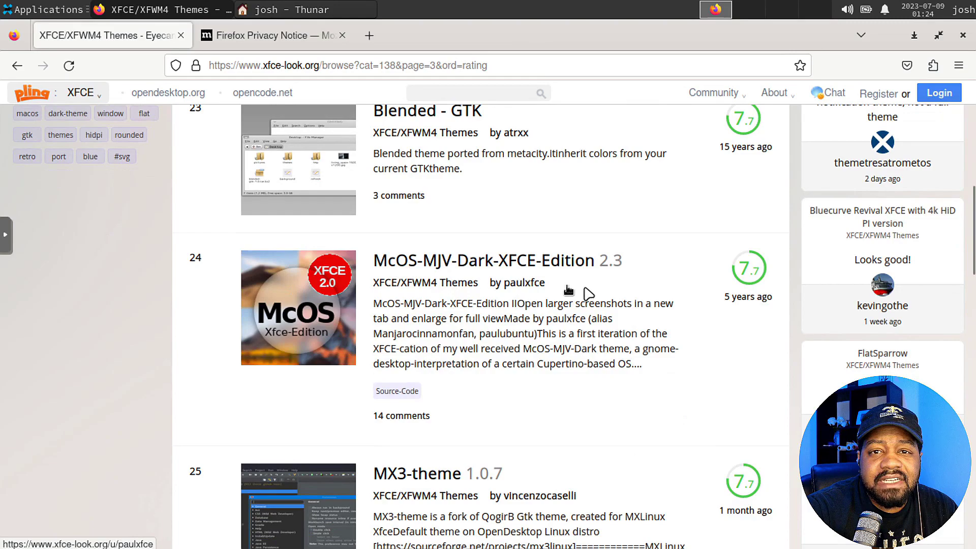
{"action": "left_click", "coordinate": [487, 270]}
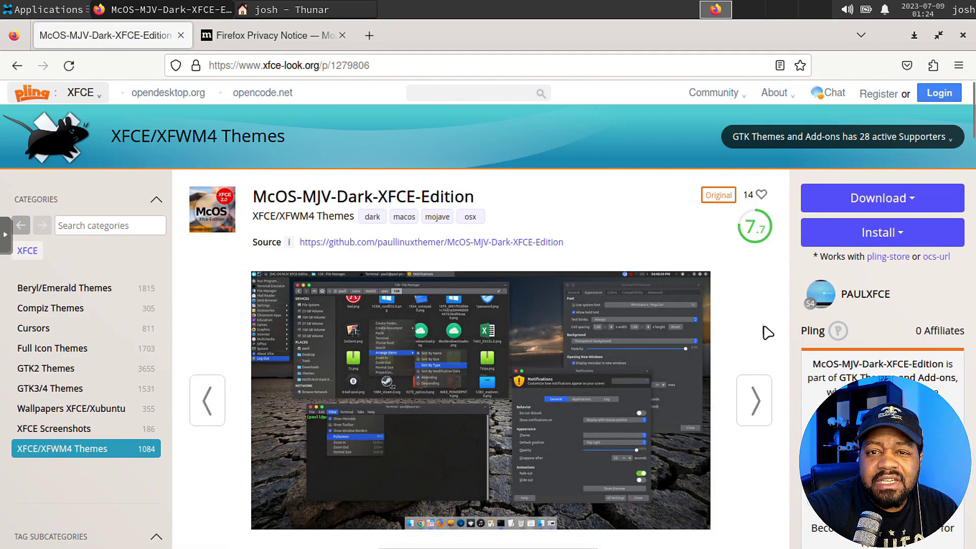
{"action": "scroll", "coordinate": [768, 332], "scroll_direction": "down", "scroll_amount": 10}
{"action": "scroll", "coordinate": [767, 332], "scroll_direction": "up", "scroll_amount": 10}
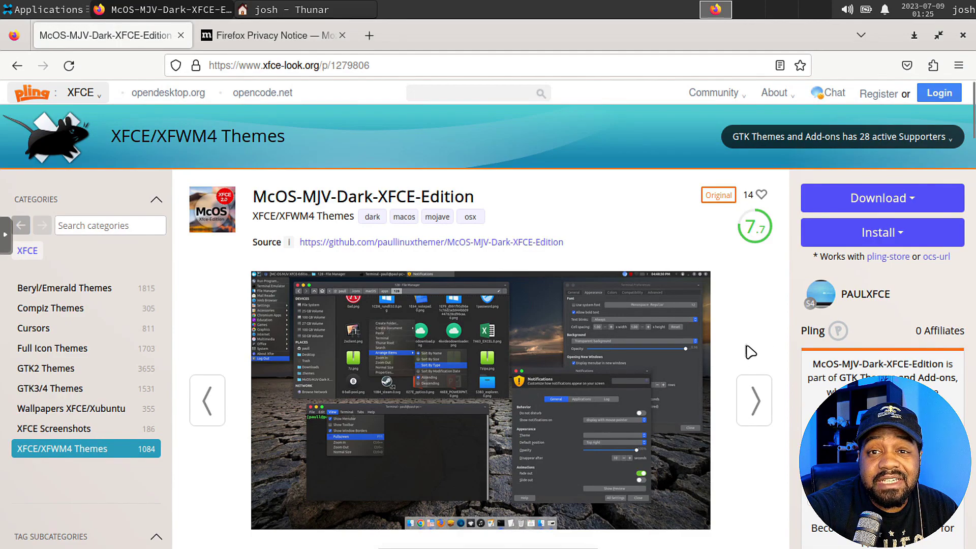
Download McOS-MJV-Dark-XFCE-Edition-2.3.tar.gz from the theme's files.
{"action": "scroll", "coordinate": [750, 352], "scroll_direction": "down", "scroll_amount": 6}
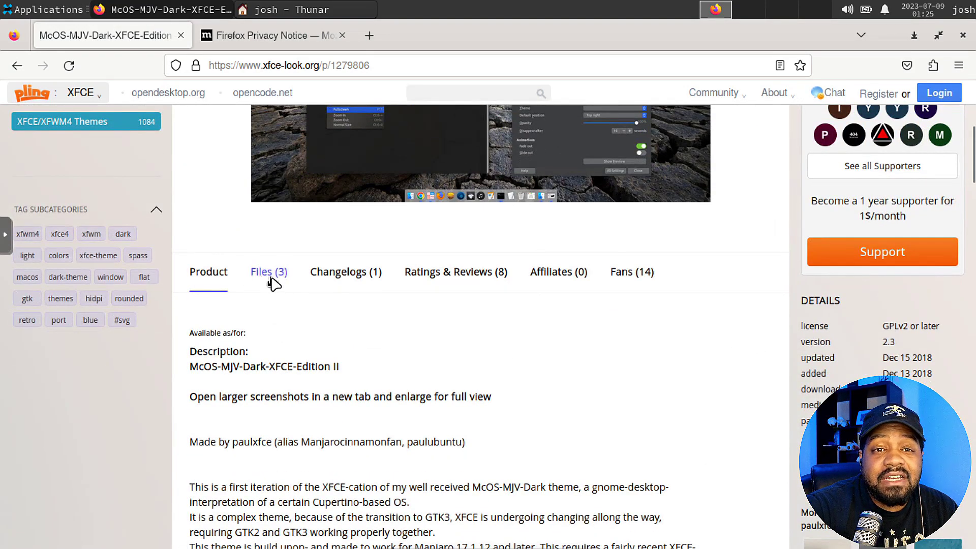
{"action": "left_click", "coordinate": [271, 274]}
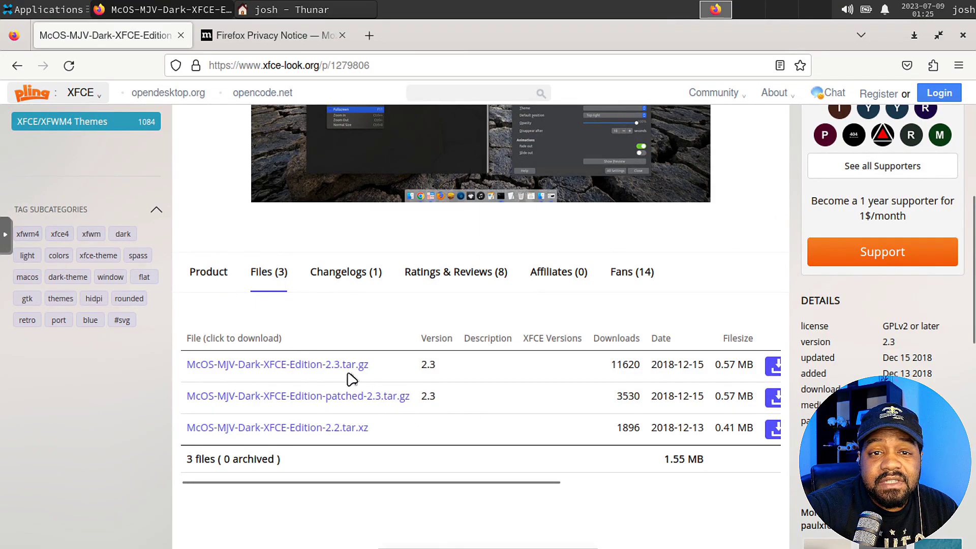
{"action": "left_click", "coordinate": [773, 367]}
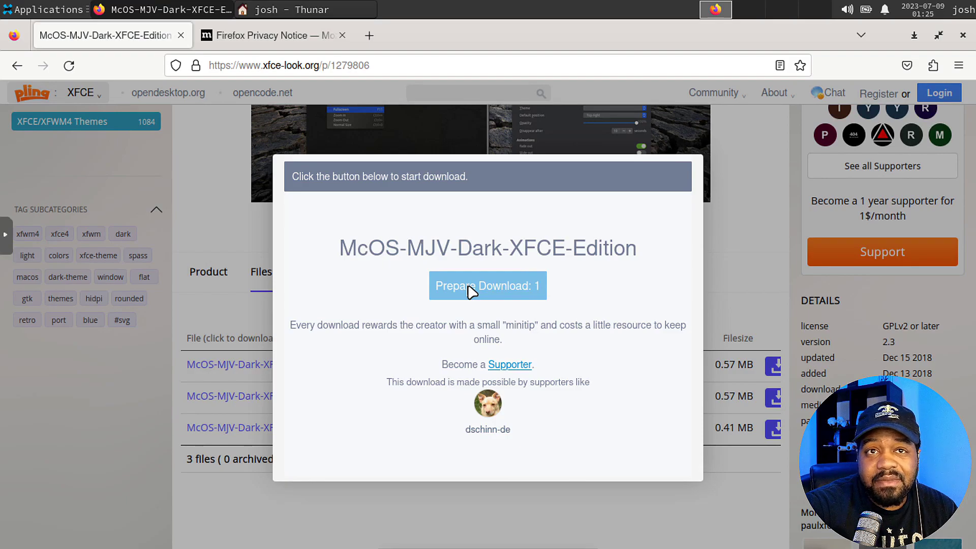
{"action": "left_click", "coordinate": [273, 10]}
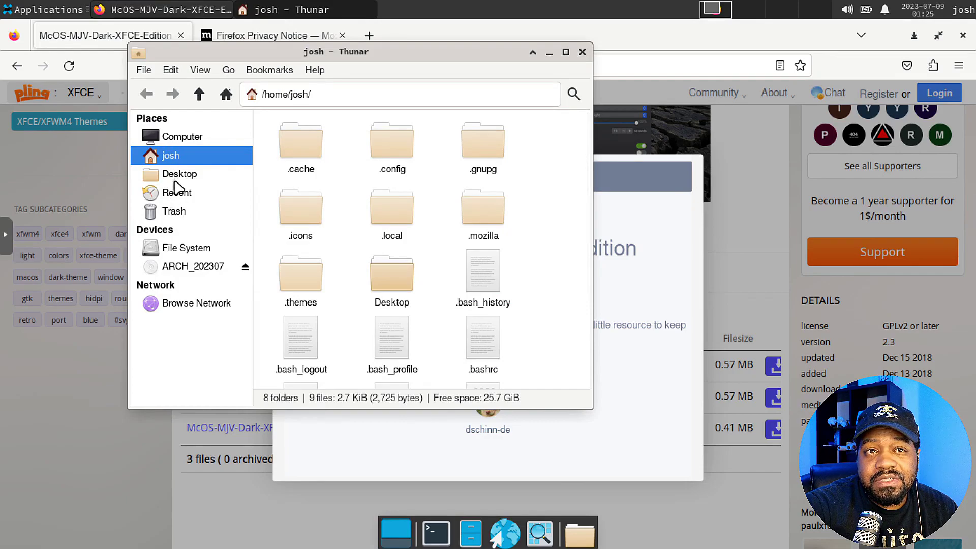
{"action": "left_click", "coordinate": [465, 294]}
{"action": "left_click", "coordinate": [486, 285]}
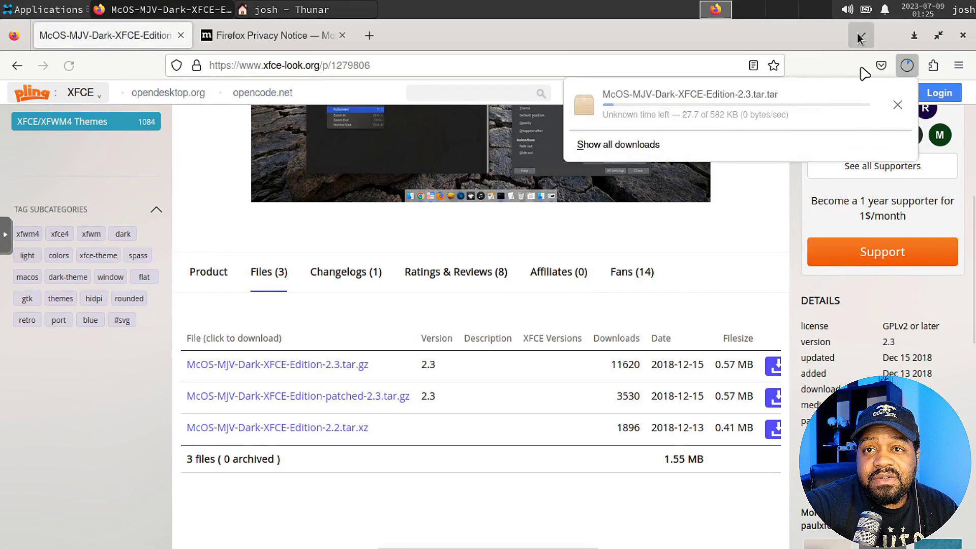
Show the downloaded theme archive in its containing folder and close the browser's download library.
{"action": "left_click", "coordinate": [661, 145]}
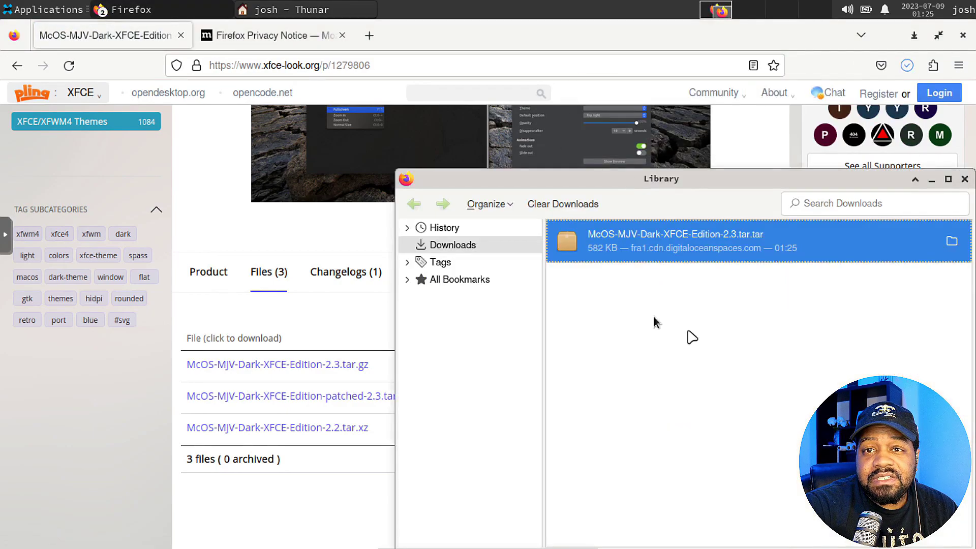
{"action": "left_click", "coordinate": [952, 241]}
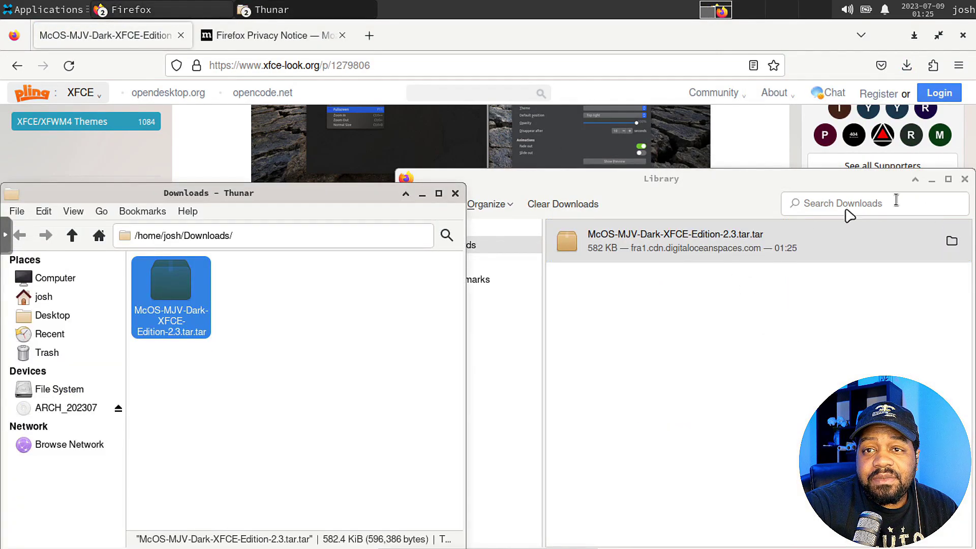
{"action": "left_click", "coordinate": [965, 179]}
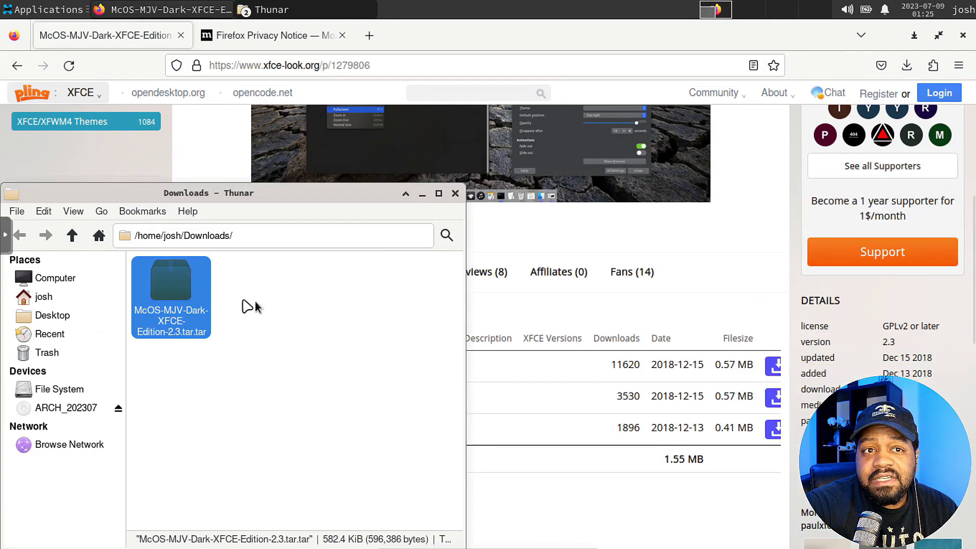
Extract the theme archive into the Downloads folder and check the contents of the extracted McOS-MJV-Dark-XFCE-Edition-2.3 folder.
{"action": "right_click", "coordinate": [181, 297]}
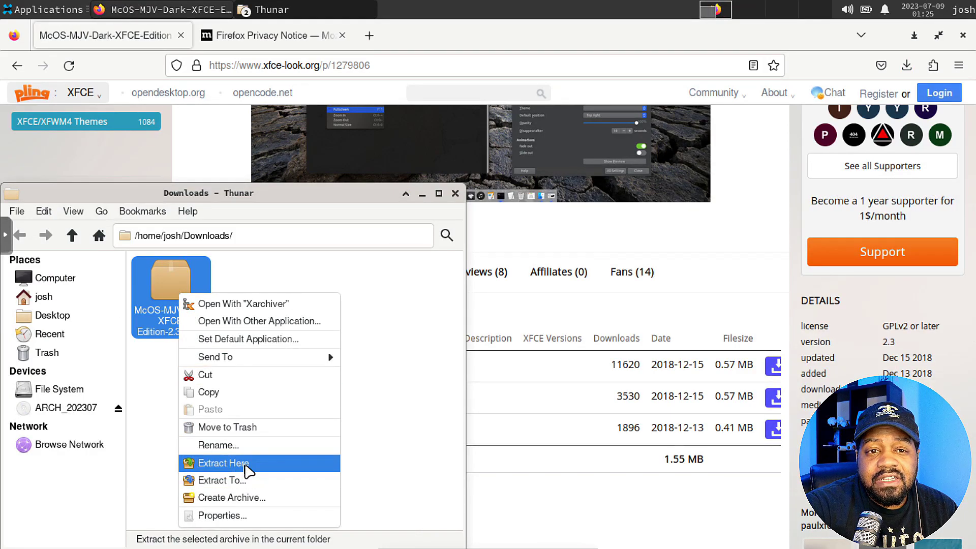
{"action": "left_click", "coordinate": [248, 464]}
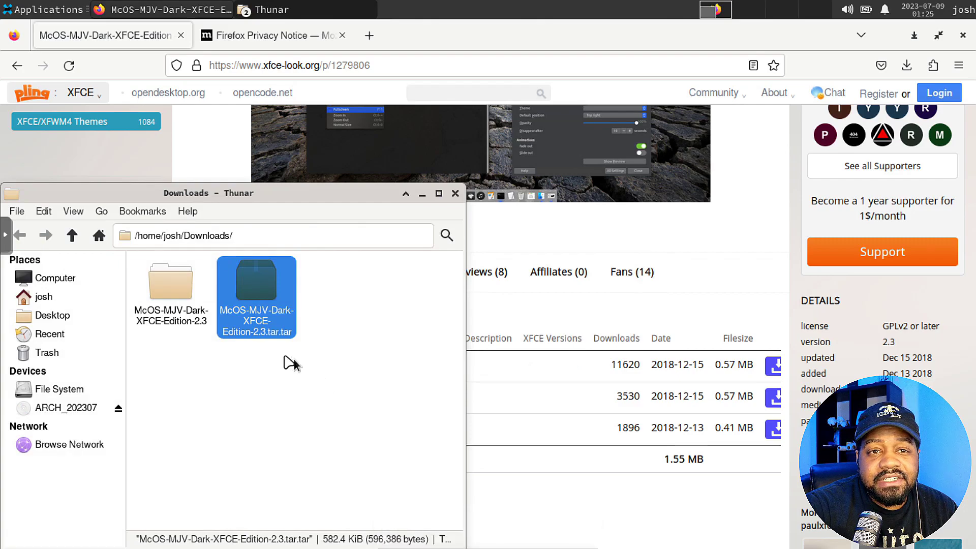
{"action": "double_click", "coordinate": [170, 292]}
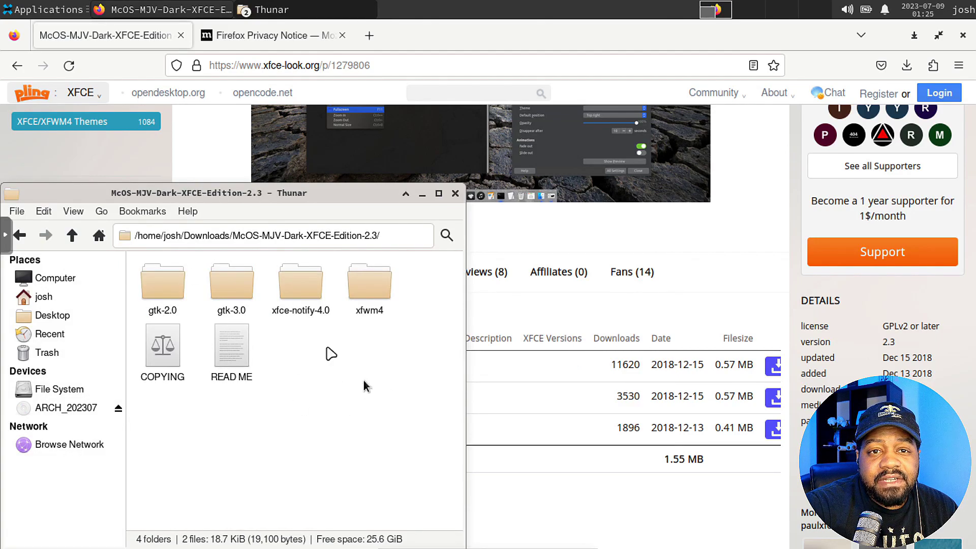
{"action": "left_click", "coordinate": [73, 237]}
Copy the extracted McOS-MJV-Dark-XFCE-Edition-2.3 folder from Downloads into the .themes folder in the home directory.
{"action": "right_click", "coordinate": [159, 302]}
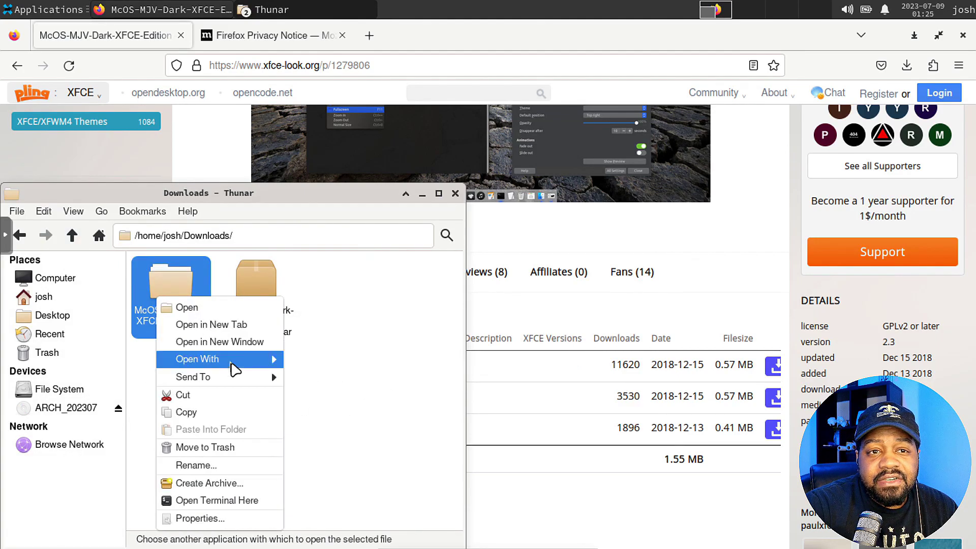
{"action": "left_click", "coordinate": [203, 414]}
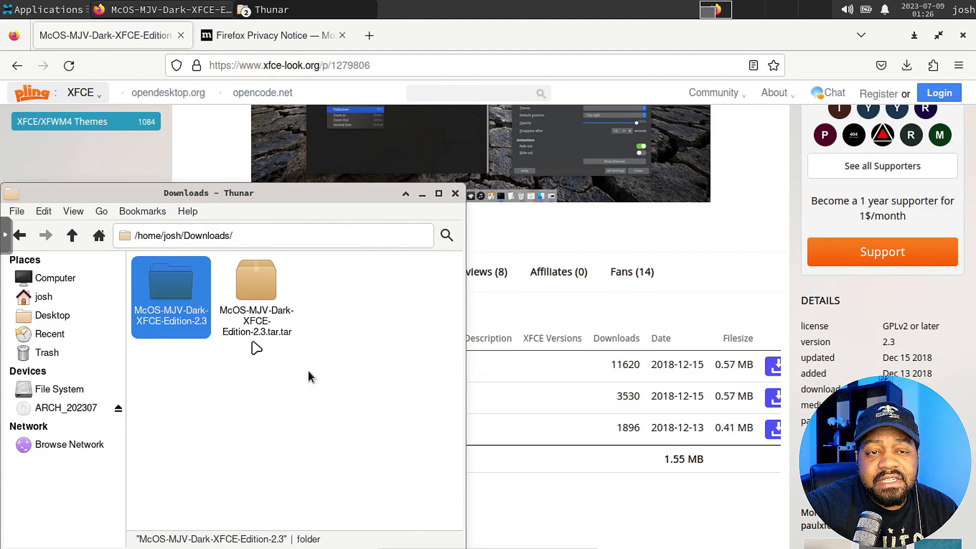
{"action": "left_click", "coordinate": [300, 13]}
{"action": "left_click", "coordinate": [314, 36]}
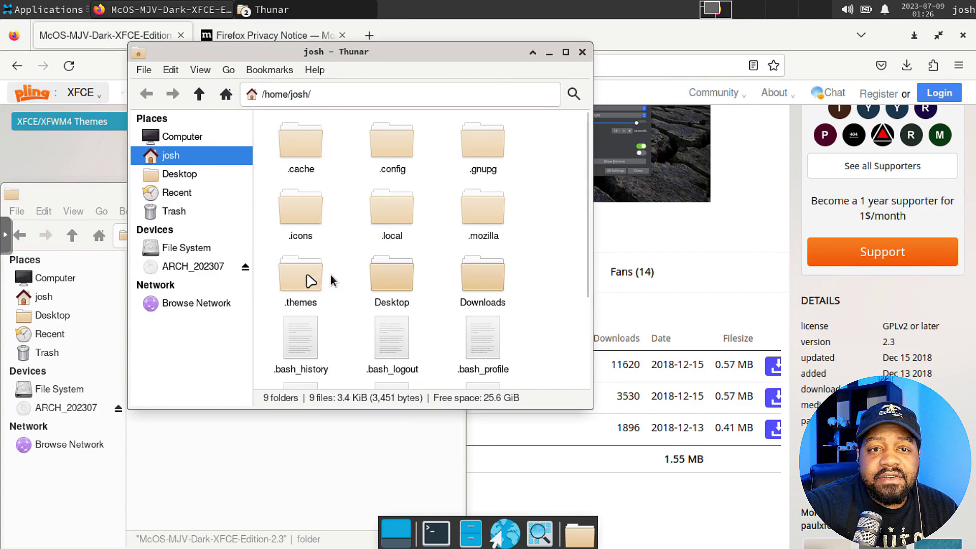
{"action": "double_click", "coordinate": [310, 278]}
{"action": "right_click", "coordinate": [361, 269]}
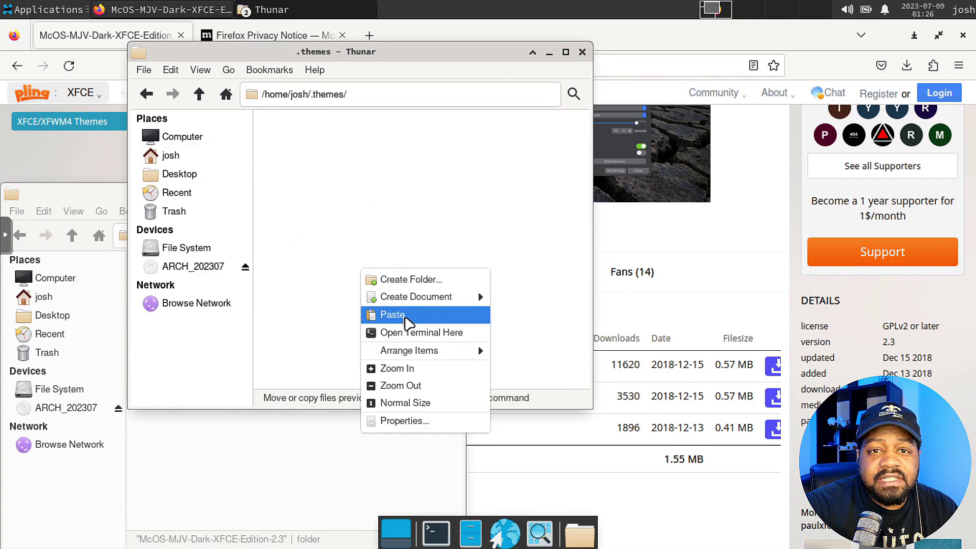
{"action": "left_click", "coordinate": [399, 316]}
Move the extracted McOS-MJV-Dark-XFCE-Edition-2.3 folder in Downloads to the trash.
{"action": "left_click", "coordinate": [217, 464]}
{"action": "right_click", "coordinate": [178, 283]}
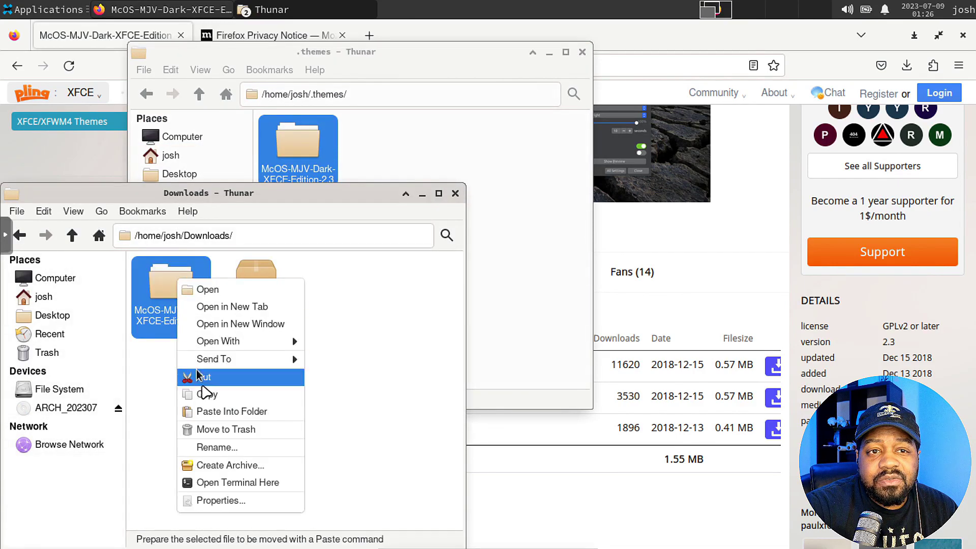
{"action": "left_click", "coordinate": [244, 431]}
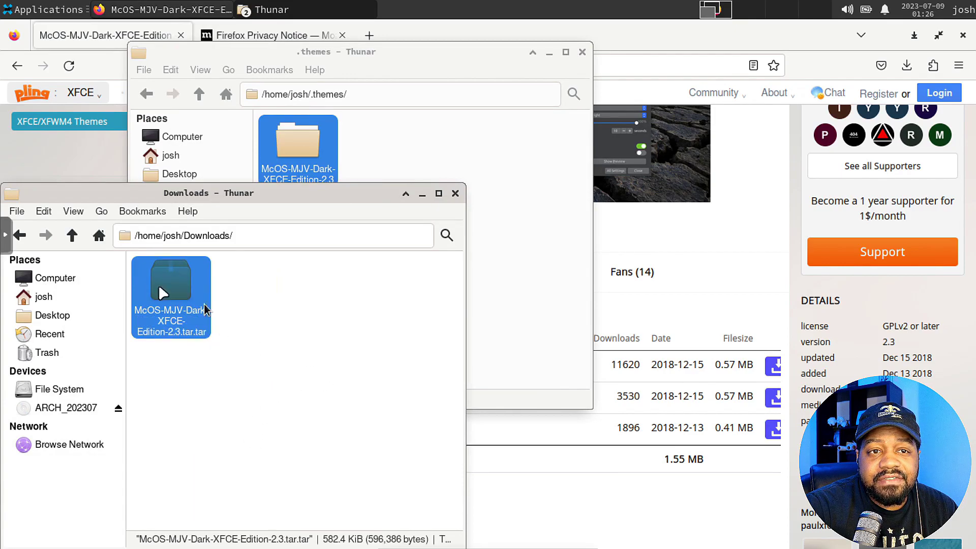
{"action": "left_click", "coordinate": [339, 371]}
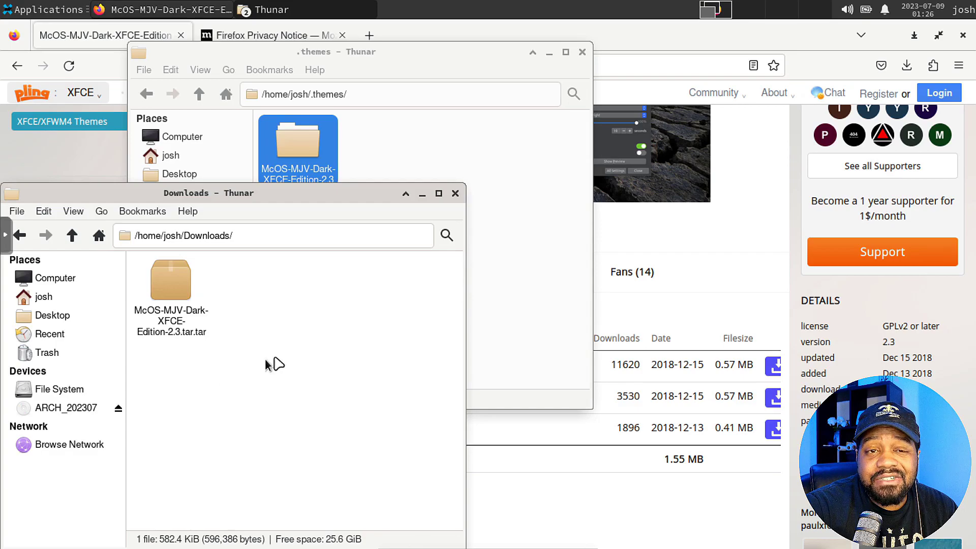
Minimize the browser and close the Downloads file manager window, keeping the .themes window open.
{"action": "left_click", "coordinate": [514, 349]}
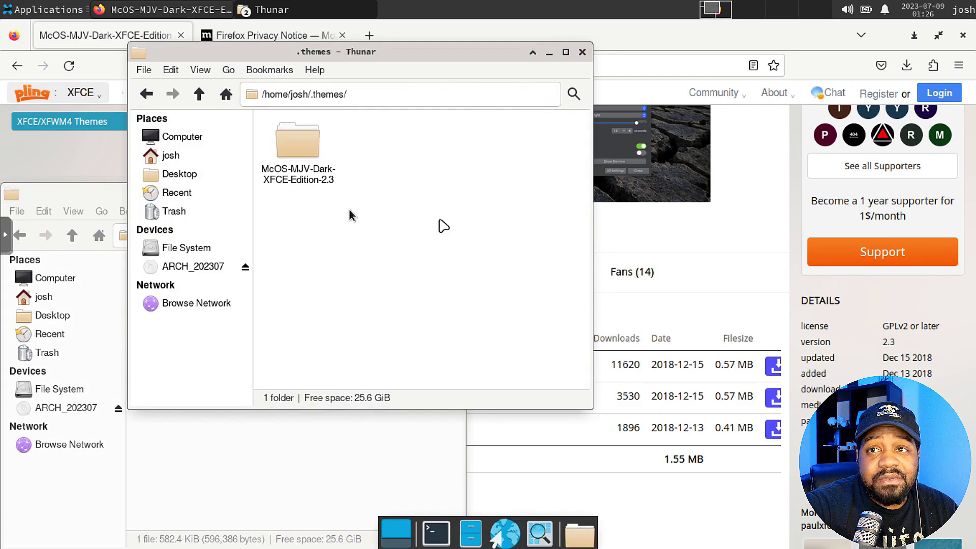
{"action": "left_click", "coordinate": [51, 10]}
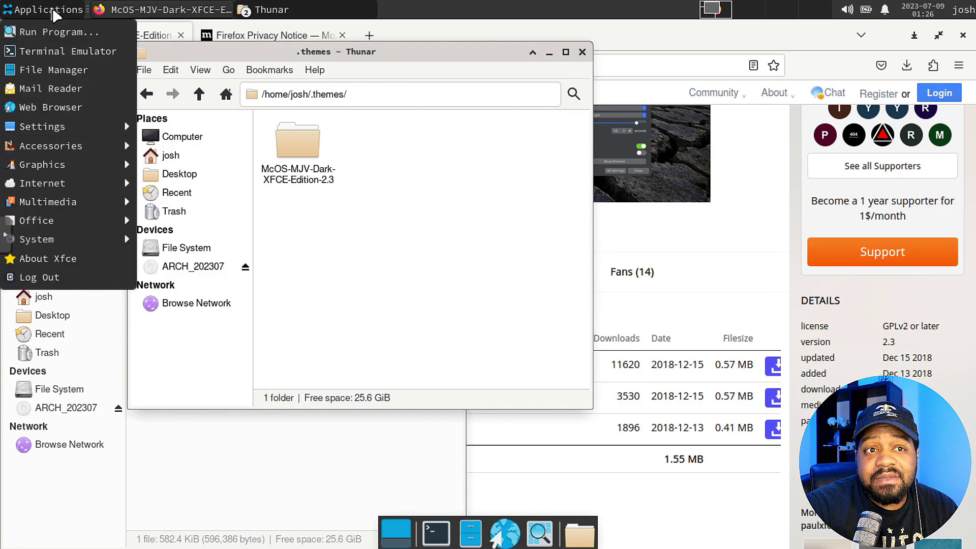
{"action": "left_click", "coordinate": [436, 267]}
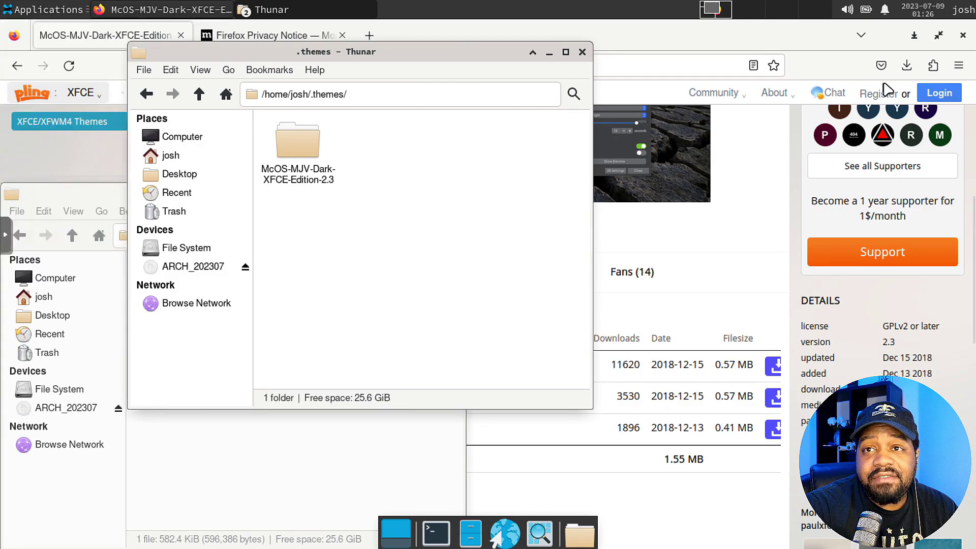
{"action": "left_click", "coordinate": [917, 36]}
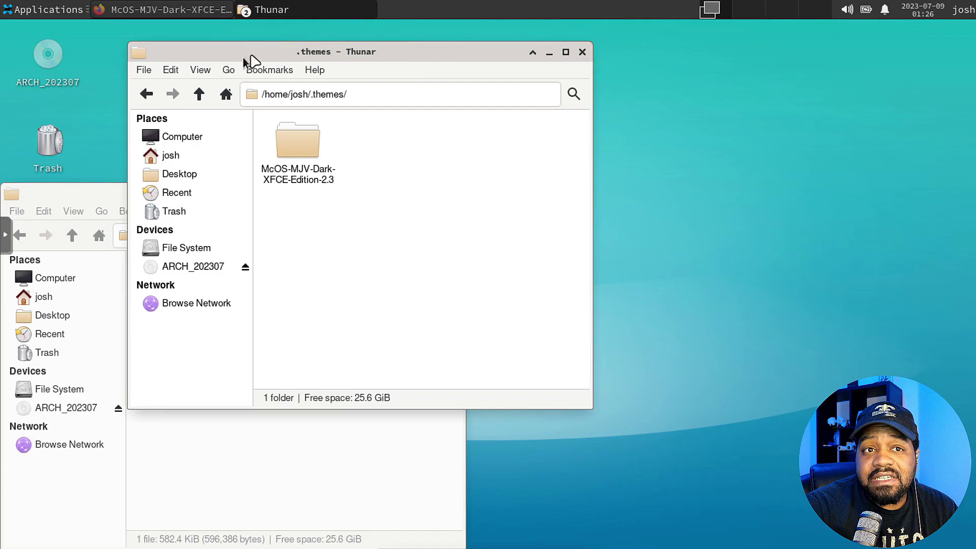
{"action": "left_click", "coordinate": [115, 197]}
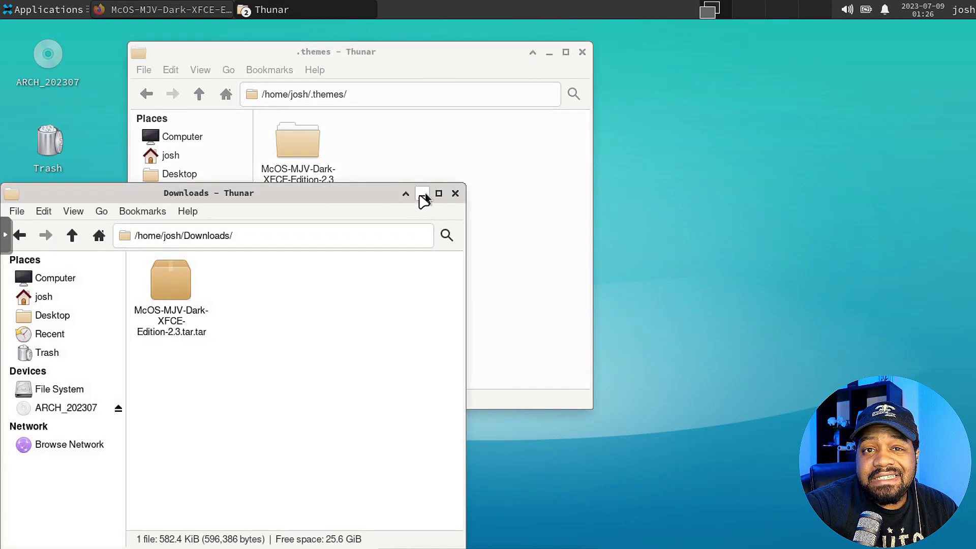
{"action": "left_click", "coordinate": [455, 195]}
Apply the McOS-MJV-Dark-XFCE-Edition-2.3 style in the Appearance settings with the matching Xfwm4 theme enabled, and close the settings.
{"action": "left_click", "coordinate": [39, 8]}
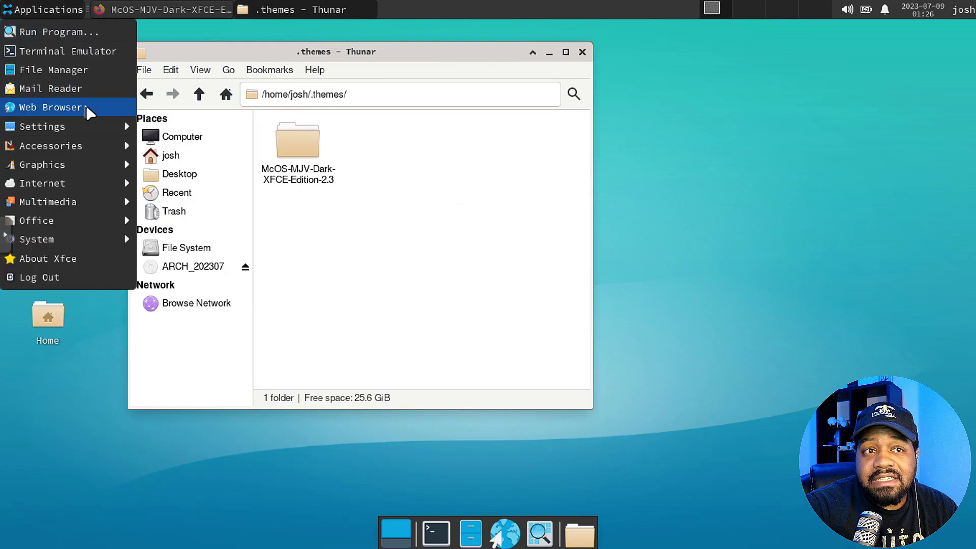
{"action": "mouse_move", "coordinate": [93, 119]}
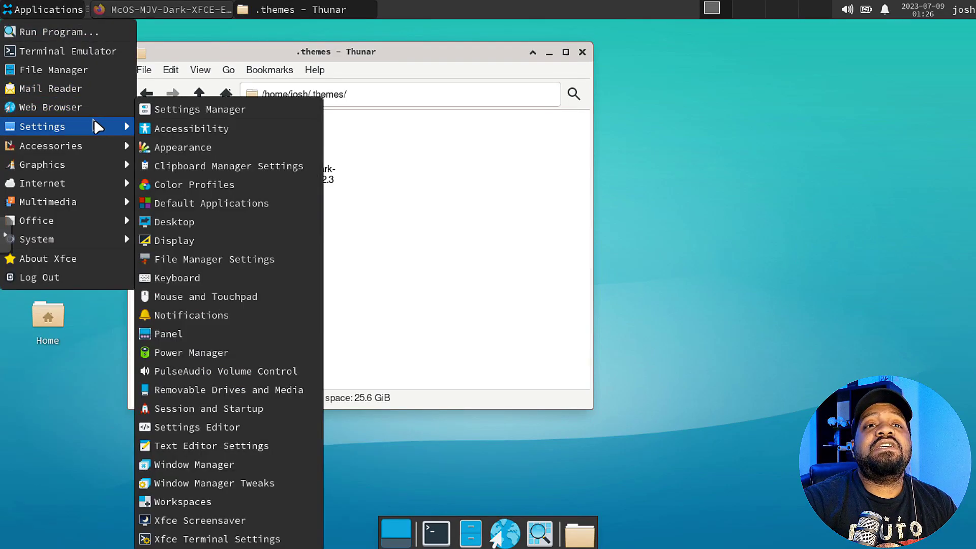
{"action": "left_click", "coordinate": [225, 148]}
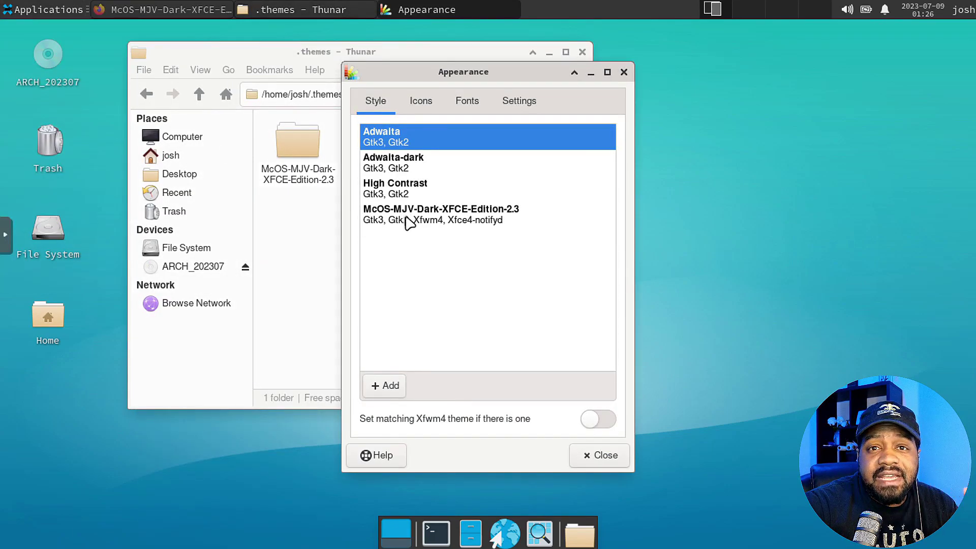
{"action": "left_click", "coordinate": [485, 220]}
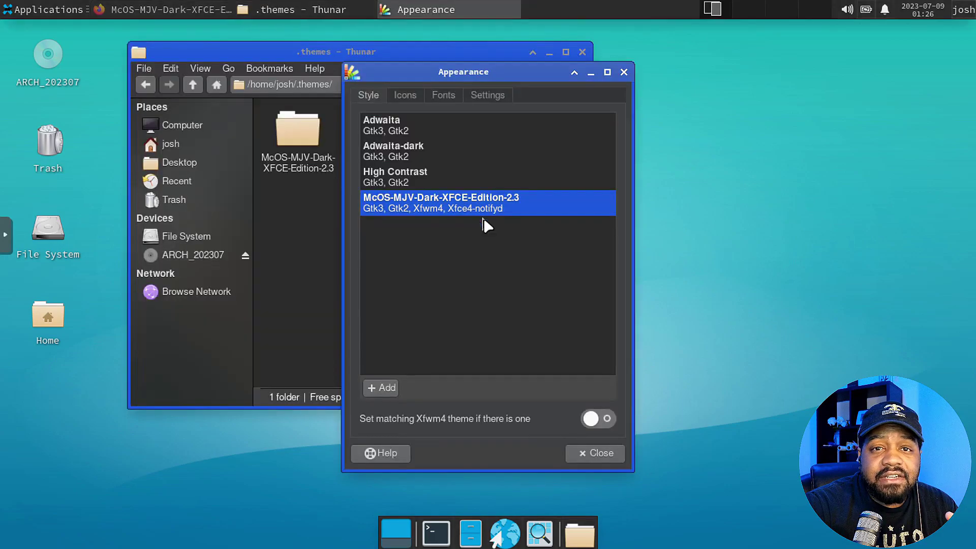
{"action": "left_click", "coordinate": [592, 422]}
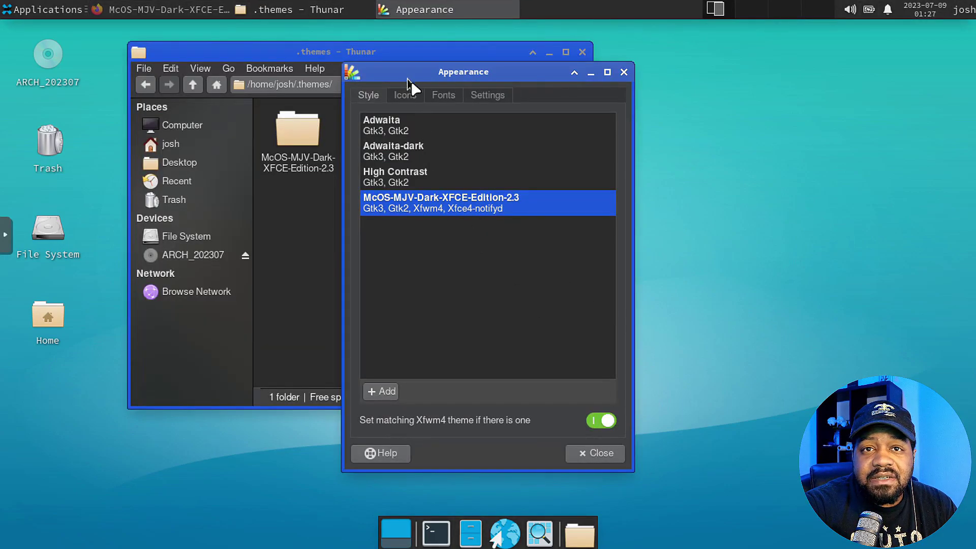
{"action": "left_click", "coordinate": [405, 94]}
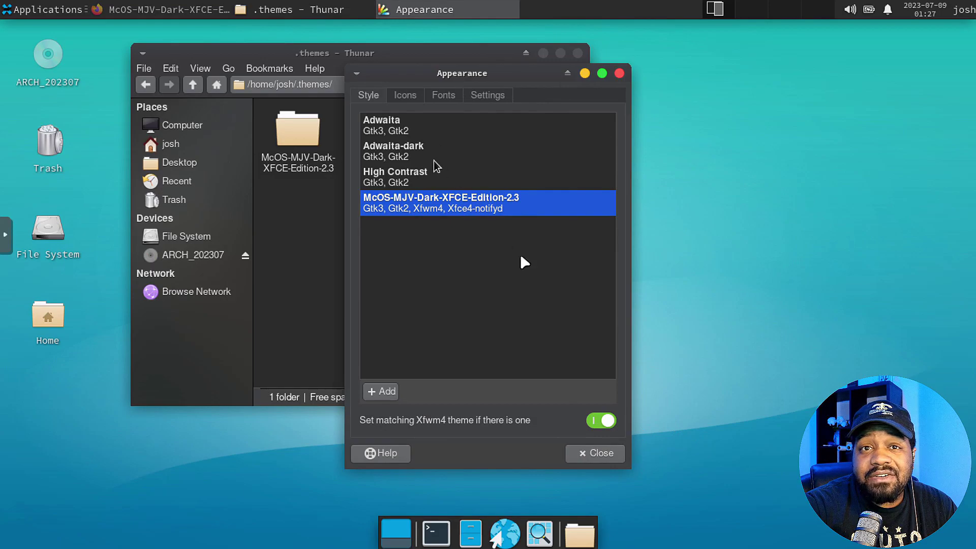
{"action": "left_click", "coordinate": [596, 453]}
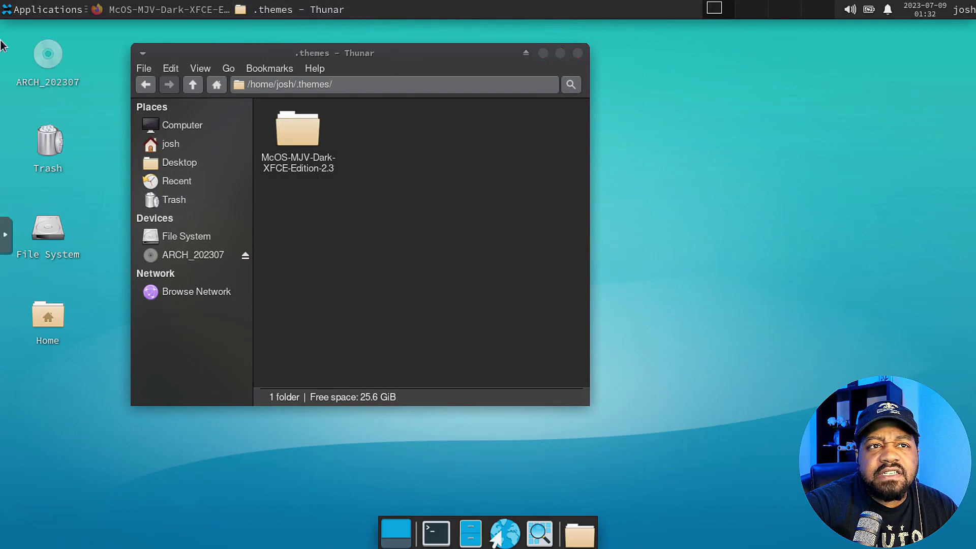
In the Window Manager settings, reorder the title bar buttons to close, maximize, minimize, menu, title, shade, and close the settings.
{"action": "left_click", "coordinate": [30, 9]}
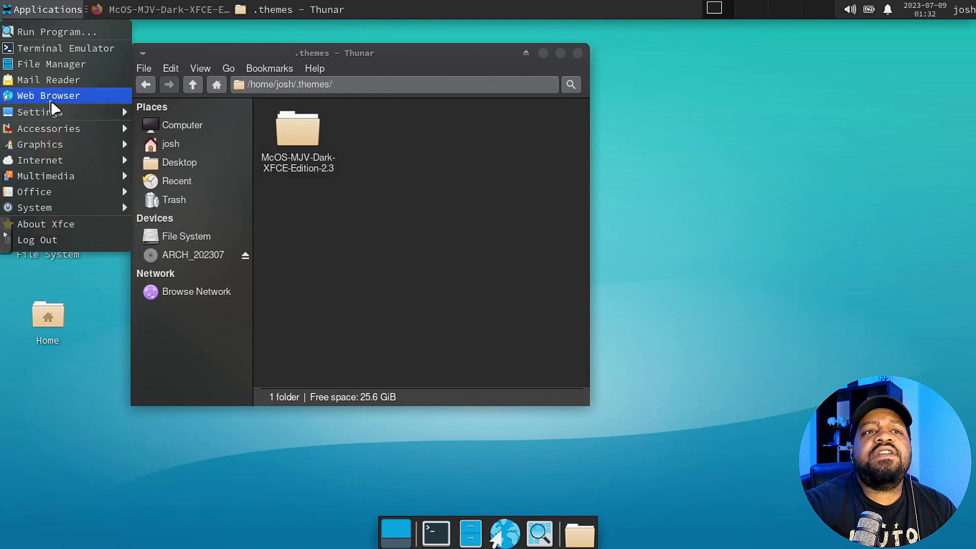
{"action": "mouse_move", "coordinate": [60, 106]}
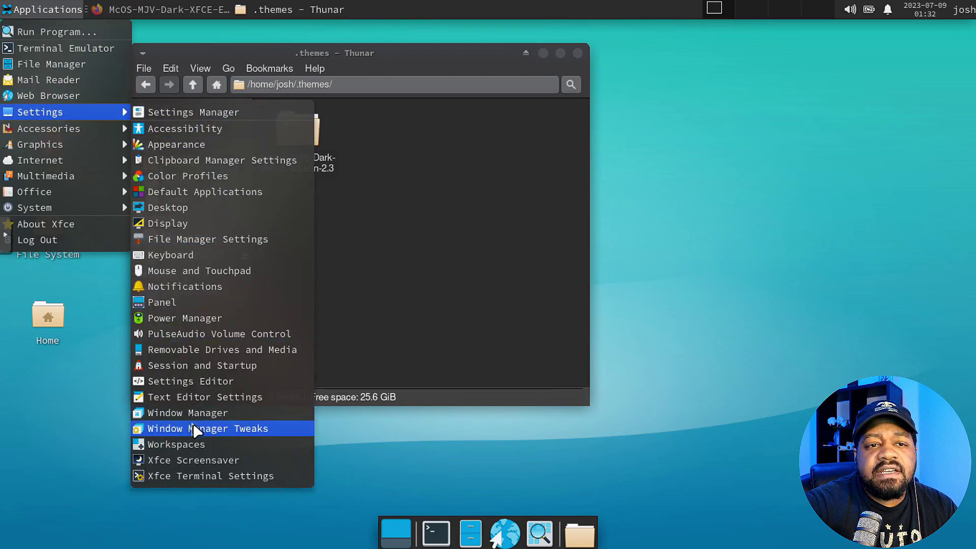
{"action": "left_click", "coordinate": [211, 414]}
{"action": "left_click_drag", "start_coordinate": [516, 103], "coordinate": [717, 126]}
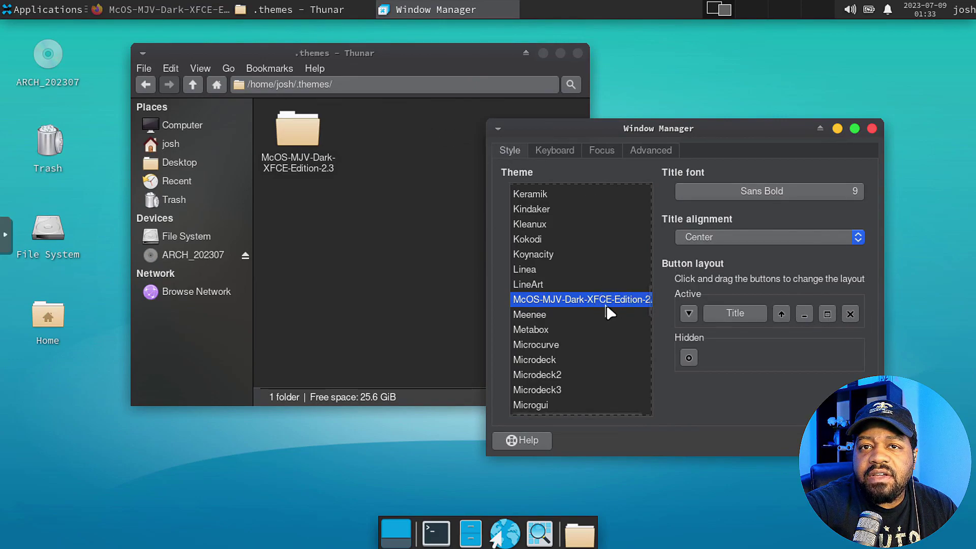
{"action": "left_click_drag", "start_coordinate": [850, 314], "coordinate": [681, 316]}
{"action": "left_click_drag", "start_coordinate": [850, 314], "coordinate": [692, 342]}
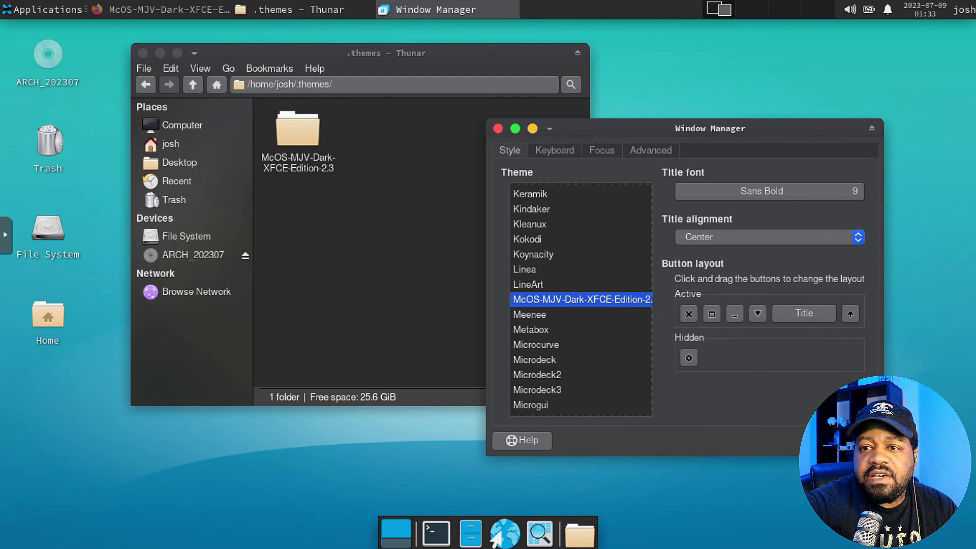
{"action": "key", "text": "alt+F4"}
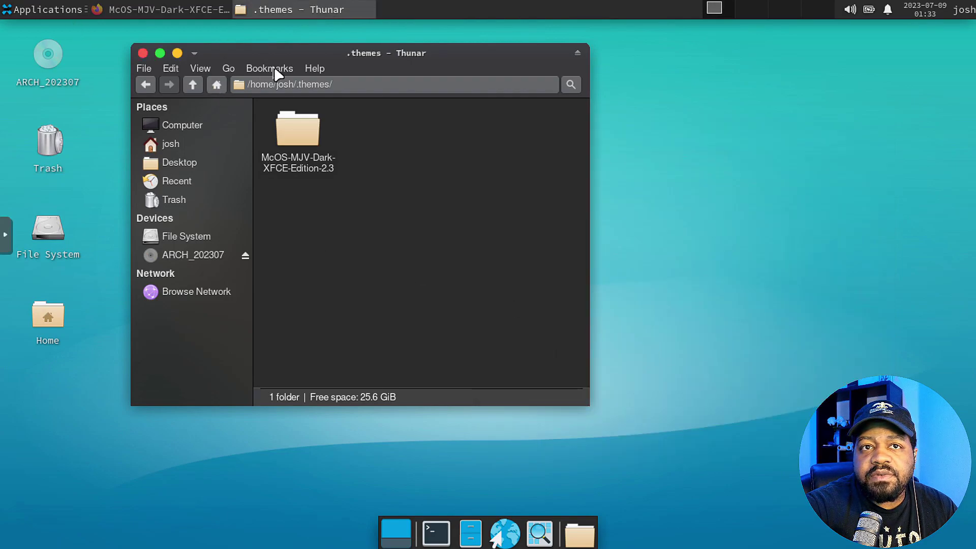
Move the .themes file manager window toward the middle of the desktop.
{"action": "left_click_drag", "start_coordinate": [322, 50], "coordinate": [415, 80]}
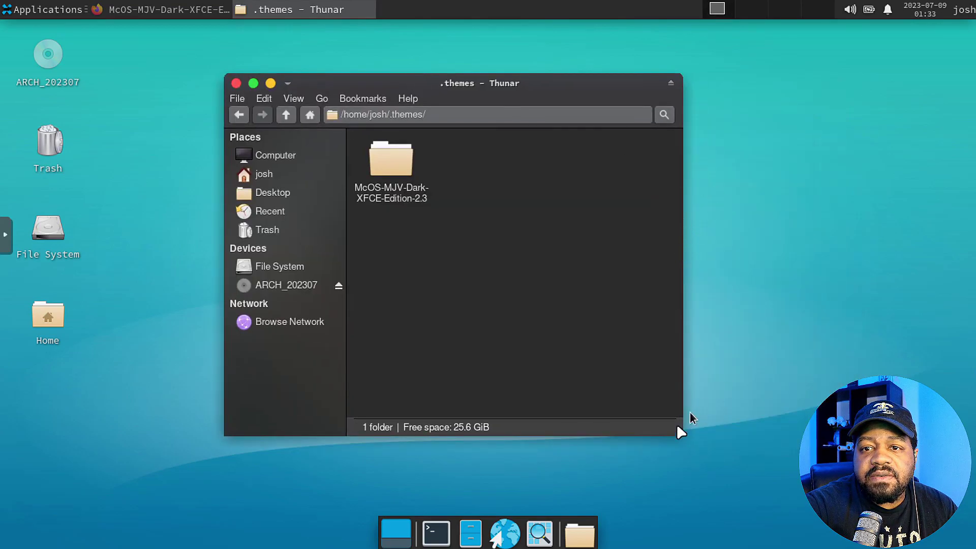
{"action": "left_click_drag", "start_coordinate": [516, 84], "coordinate": [587, 67]}
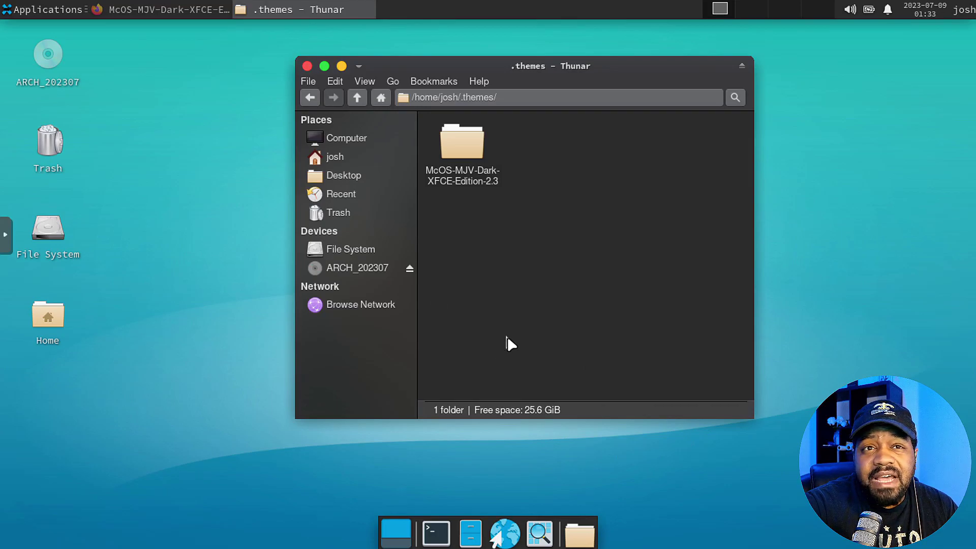
Switch to Firefox and open the OS Catalina page from the Full Icon Themes category on xfce-look.org.
{"action": "left_click", "coordinate": [144, 8]}
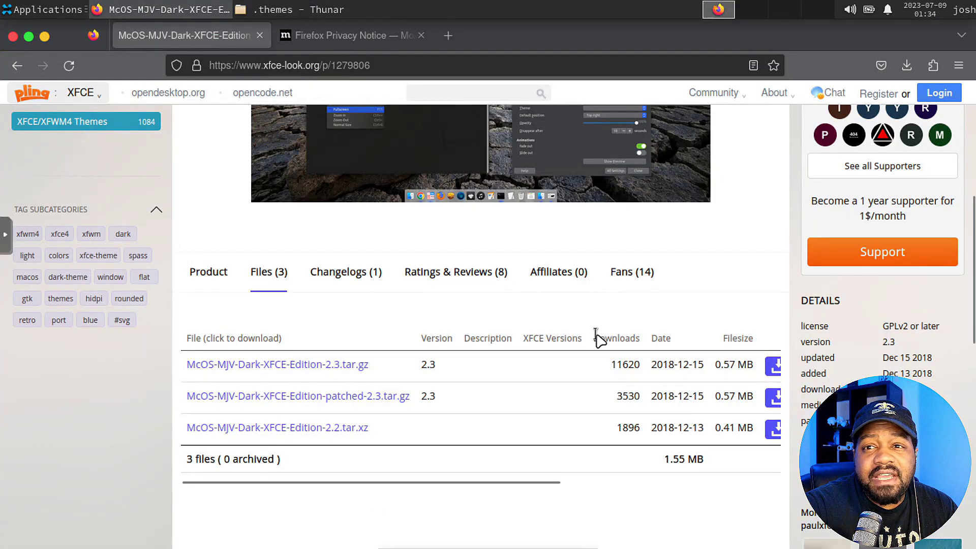
{"action": "scroll", "coordinate": [735, 325], "scroll_direction": "up", "scroll_amount": 6}
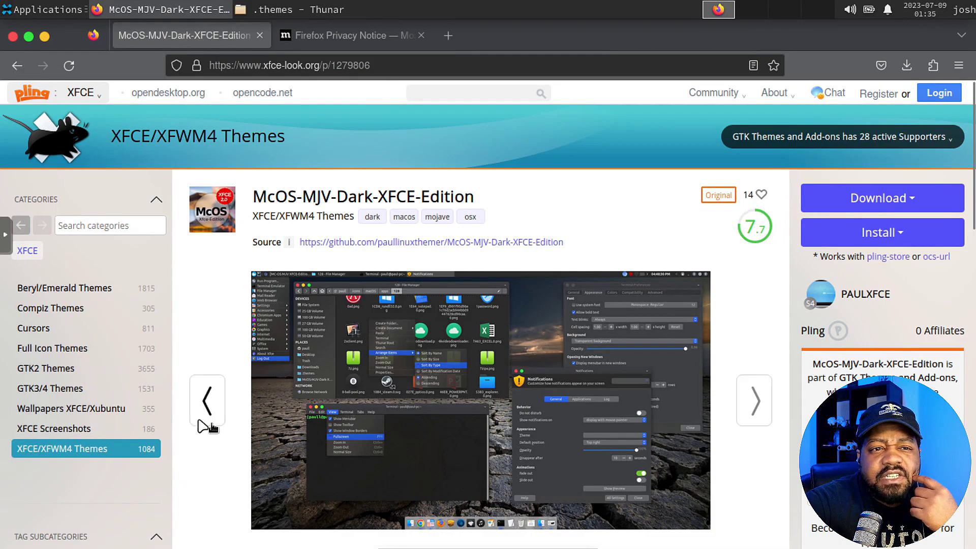
{"action": "left_click", "coordinate": [50, 348]}
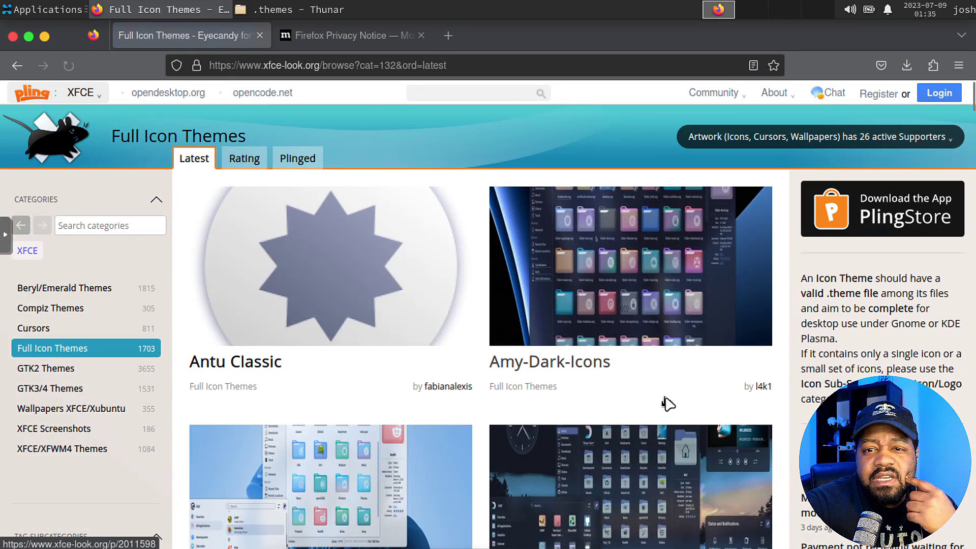
{"action": "scroll", "coordinate": [668, 403], "scroll_direction": "down", "scroll_amount": 15}
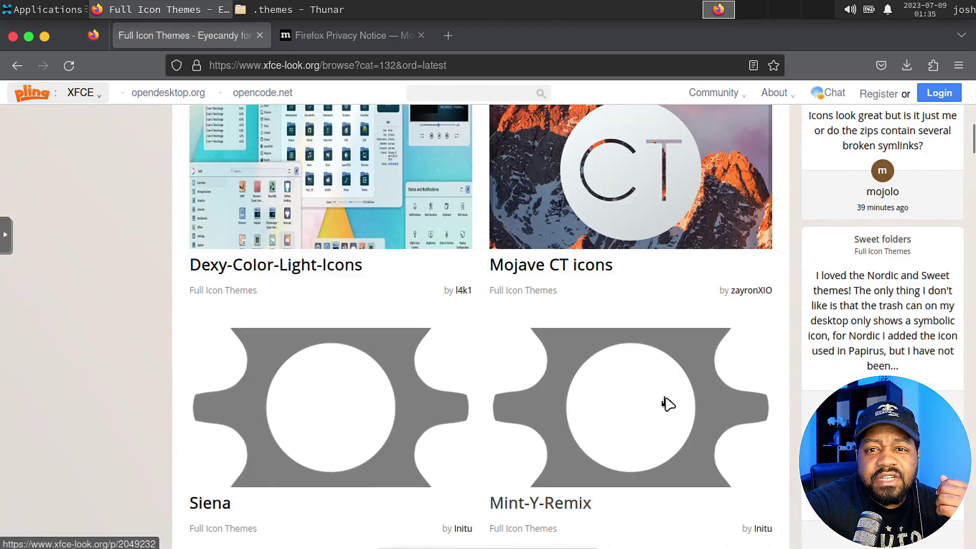
{"action": "scroll", "coordinate": [667, 403], "scroll_direction": "down", "scroll_amount": 12}
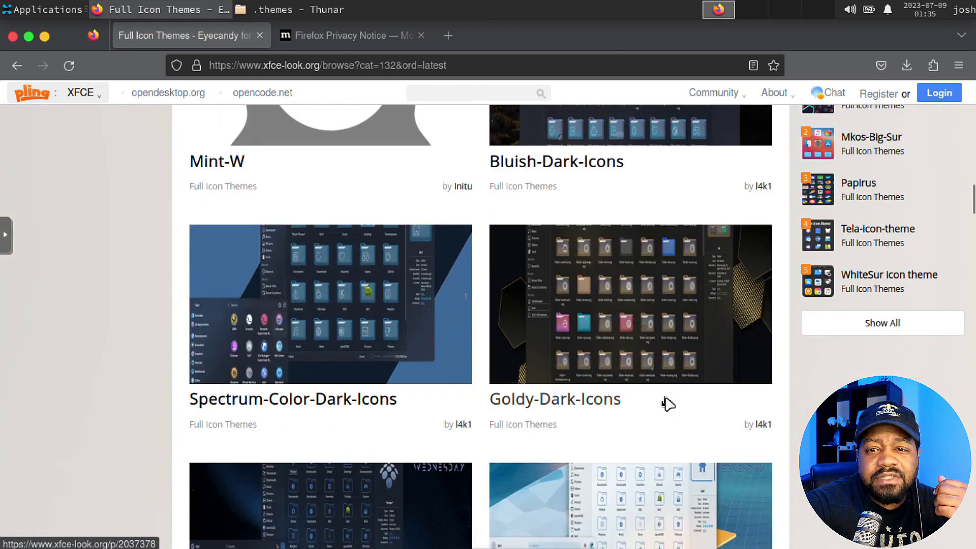
{"action": "scroll", "coordinate": [667, 404], "scroll_direction": "down", "scroll_amount": 15}
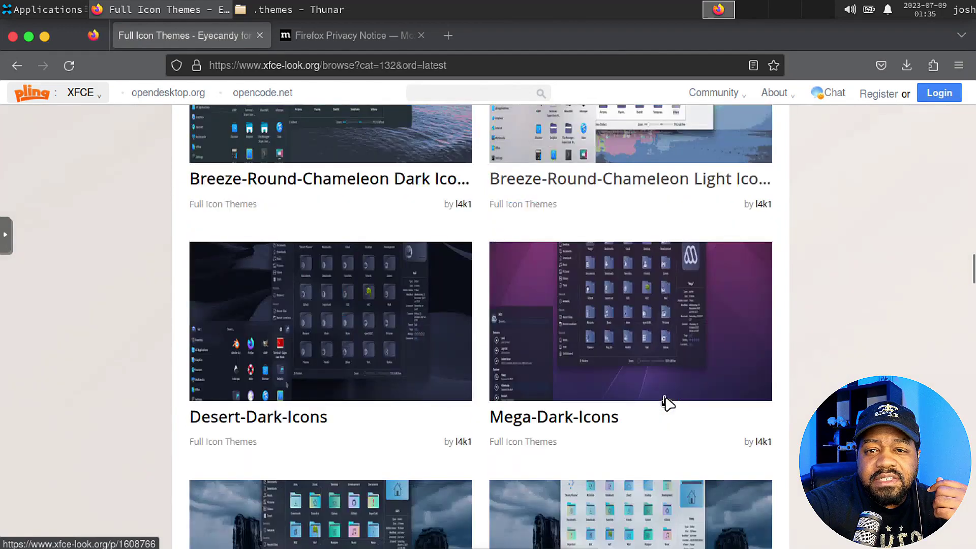
{"action": "scroll", "coordinate": [666, 403], "scroll_direction": "down", "scroll_amount": 10}
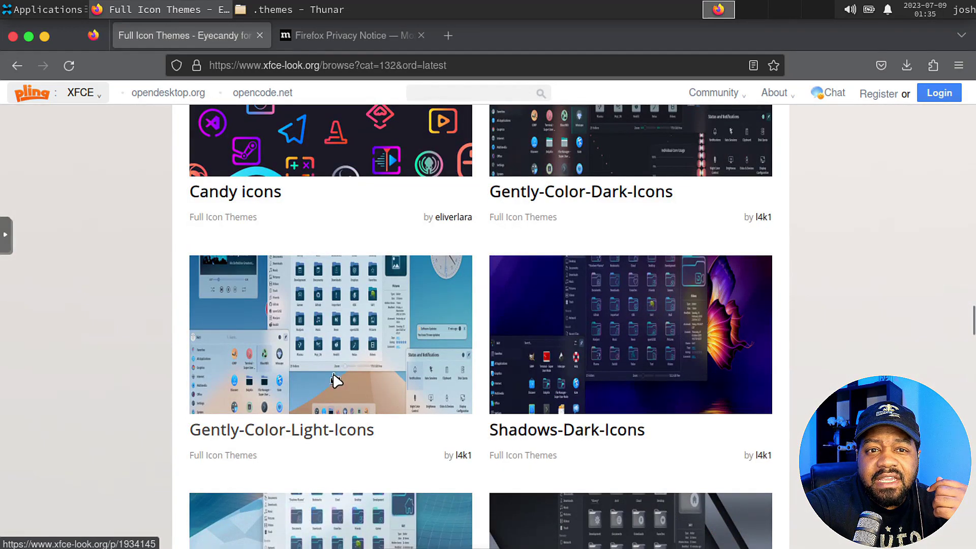
{"action": "scroll", "coordinate": [547, 414], "scroll_direction": "down", "scroll_amount": 9}
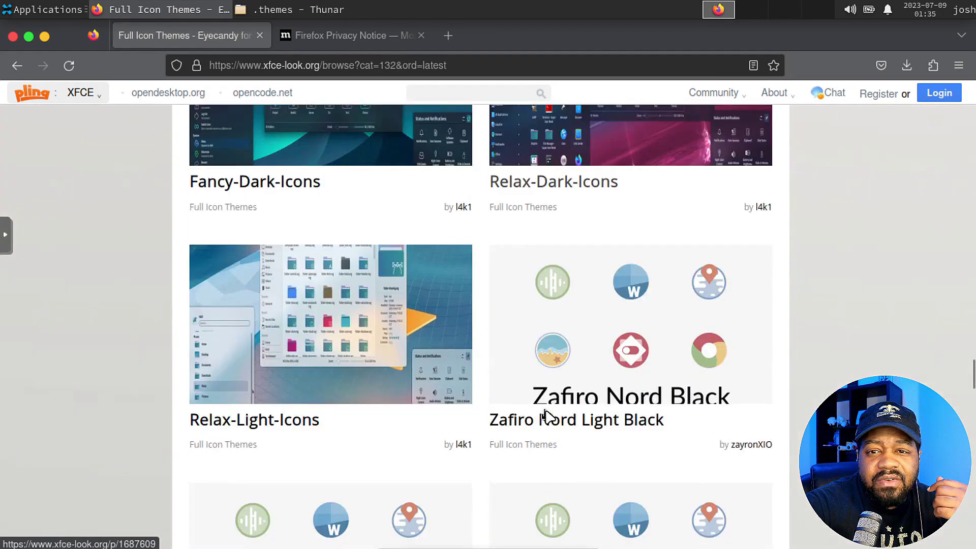
{"action": "scroll", "coordinate": [617, 388], "scroll_direction": "down", "scroll_amount": 18}
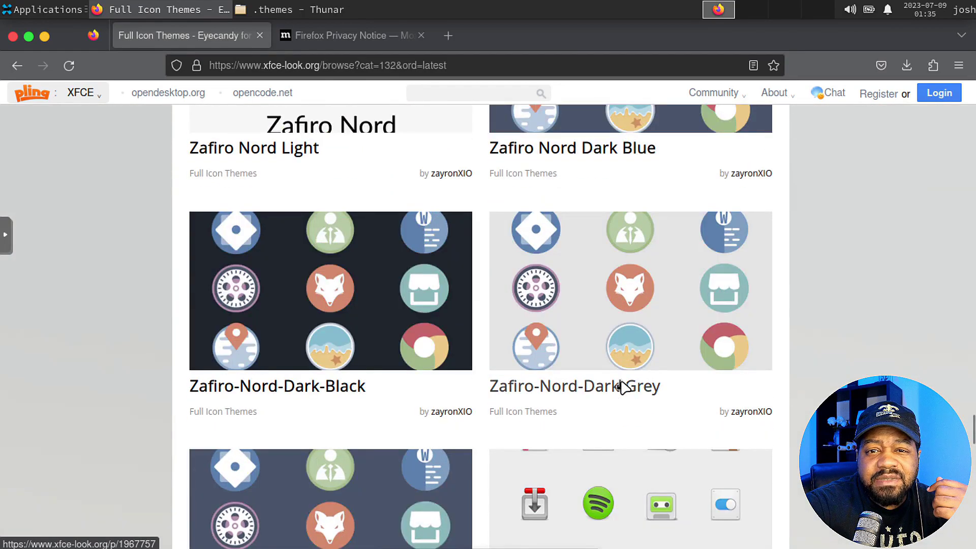
{"action": "scroll", "coordinate": [622, 387], "scroll_direction": "down", "scroll_amount": 3}
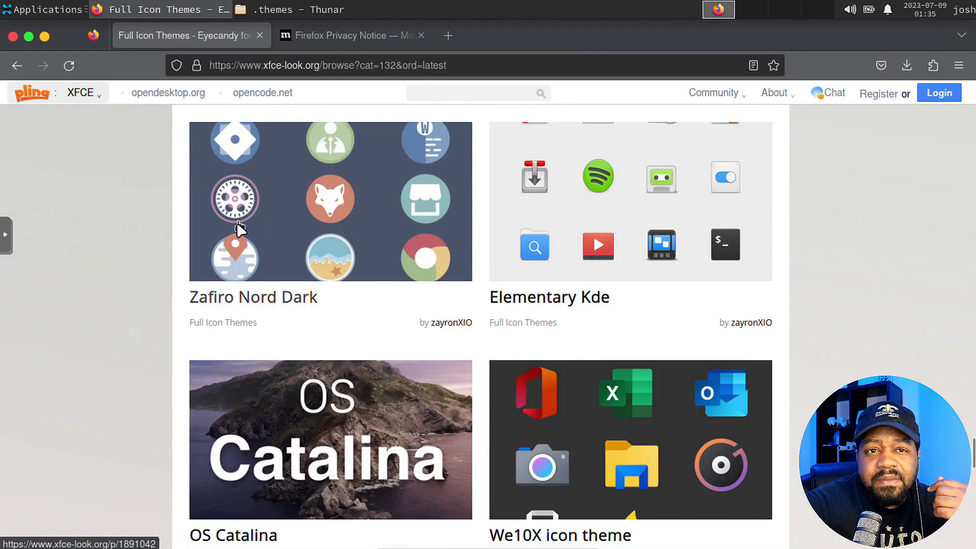
{"action": "scroll", "coordinate": [612, 414], "scroll_direction": "down", "scroll_amount": 5}
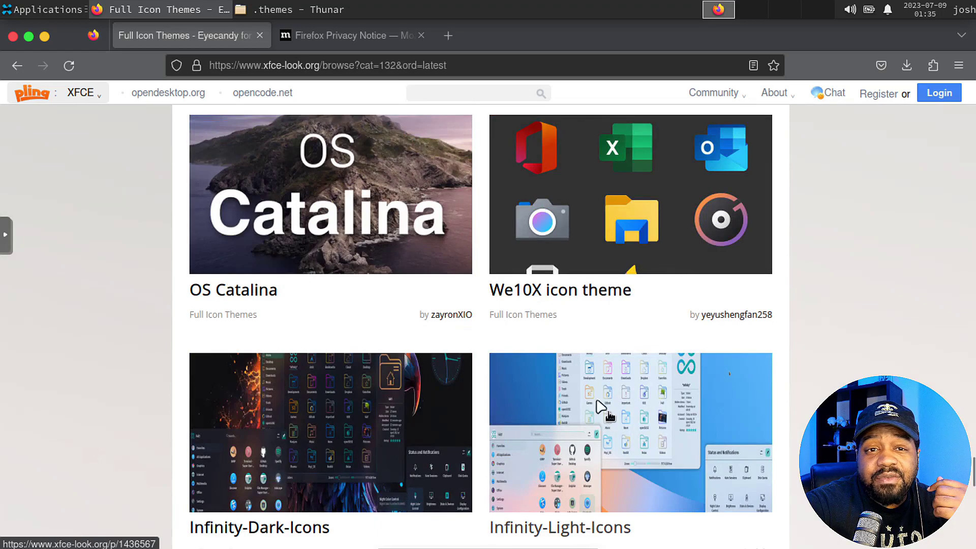
{"action": "left_click", "coordinate": [333, 240]}
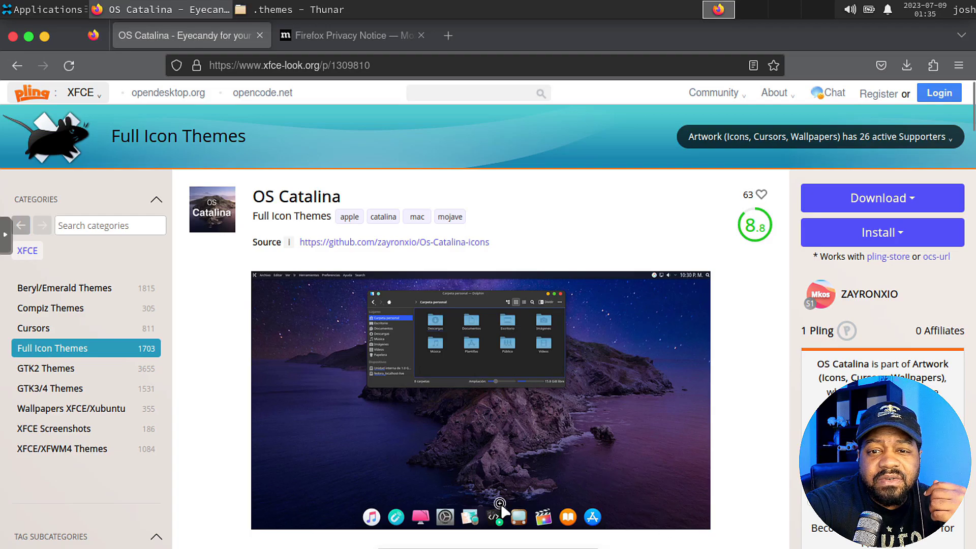
Download Os-Catalina-icons.tar.xz from the files of the OS Catalina theme page.
{"action": "scroll", "coordinate": [741, 425], "scroll_direction": "down", "scroll_amount": 10}
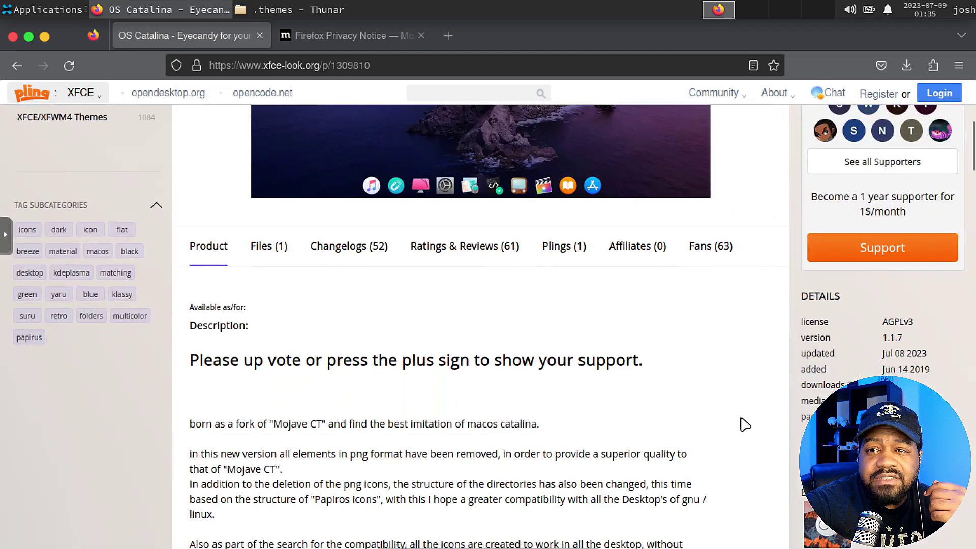
{"action": "scroll", "coordinate": [396, 309], "scroll_direction": "up", "scroll_amount": 3}
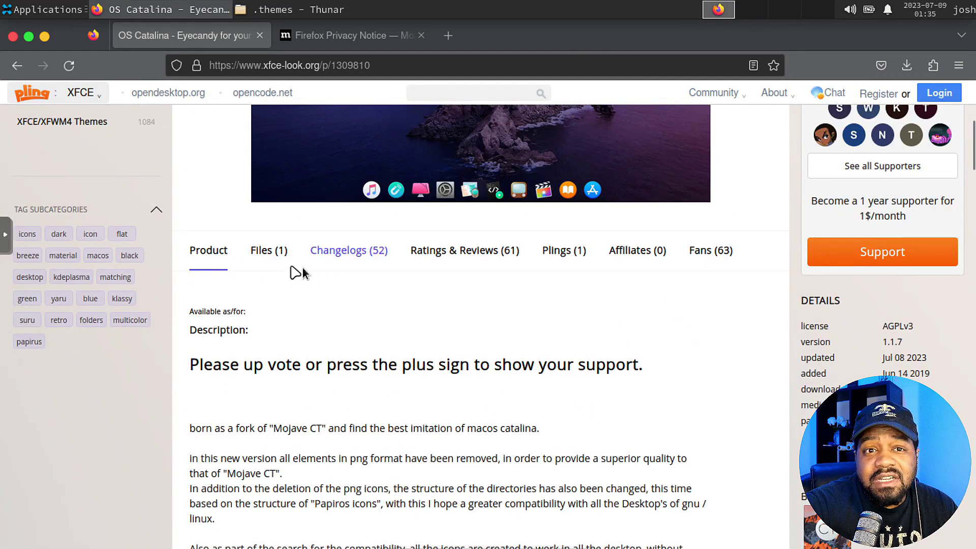
{"action": "left_click", "coordinate": [263, 257]}
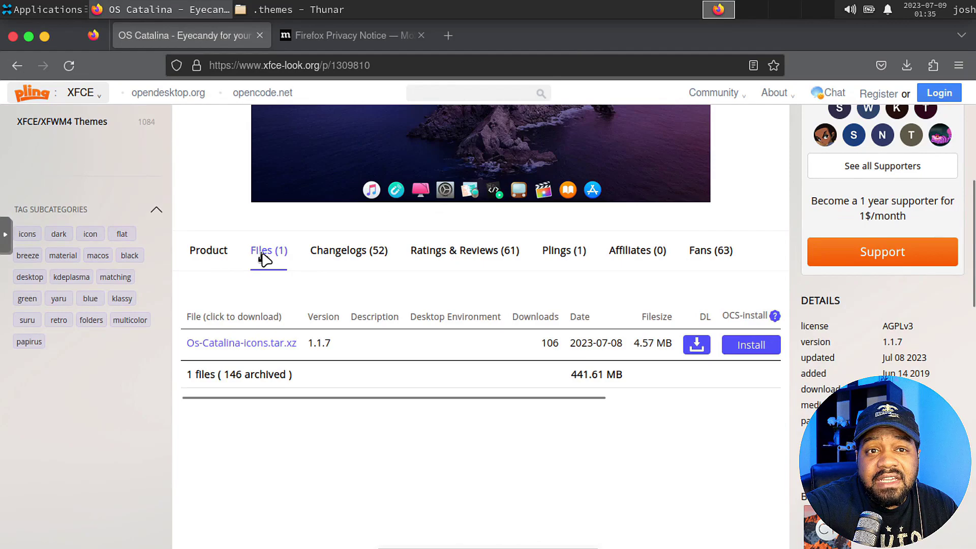
{"action": "left_click", "coordinate": [696, 345]}
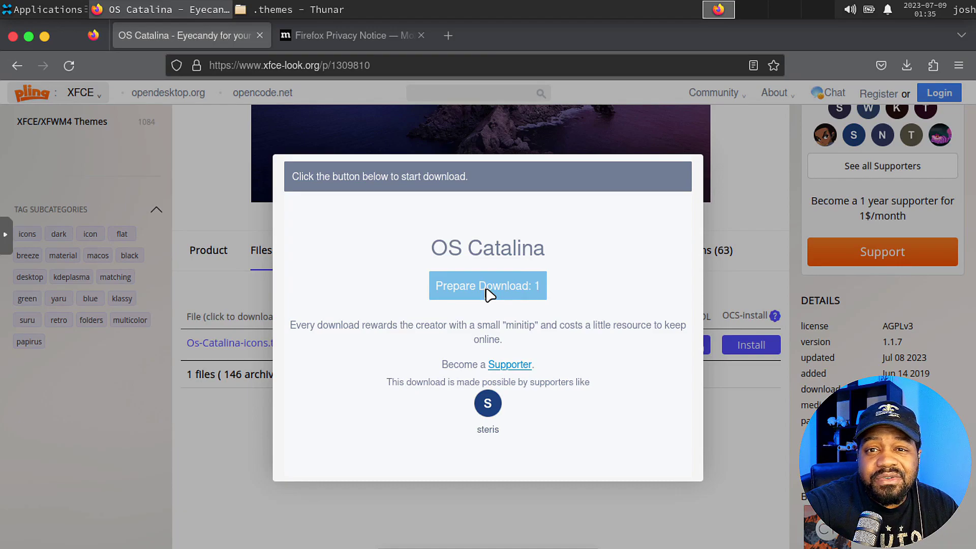
{"action": "left_click", "coordinate": [487, 293]}
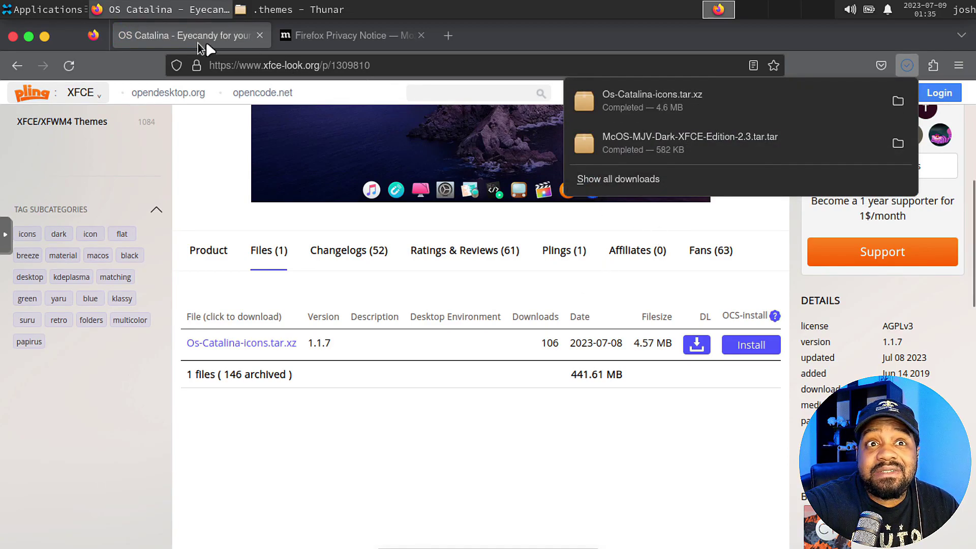
Switch to the Thunar file manager and open the .icons folder in the home directory.
{"action": "left_click", "coordinate": [304, 11]}
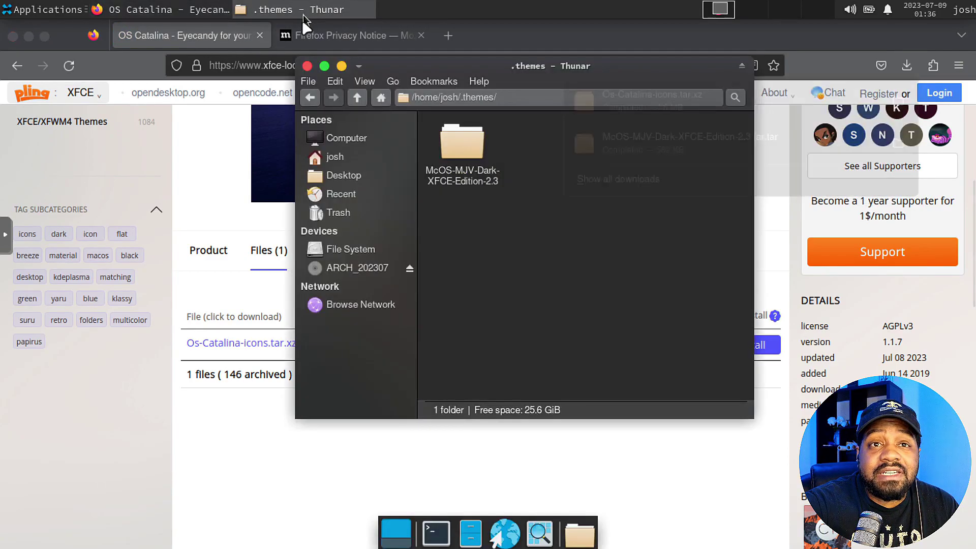
{"action": "left_click", "coordinate": [362, 97]}
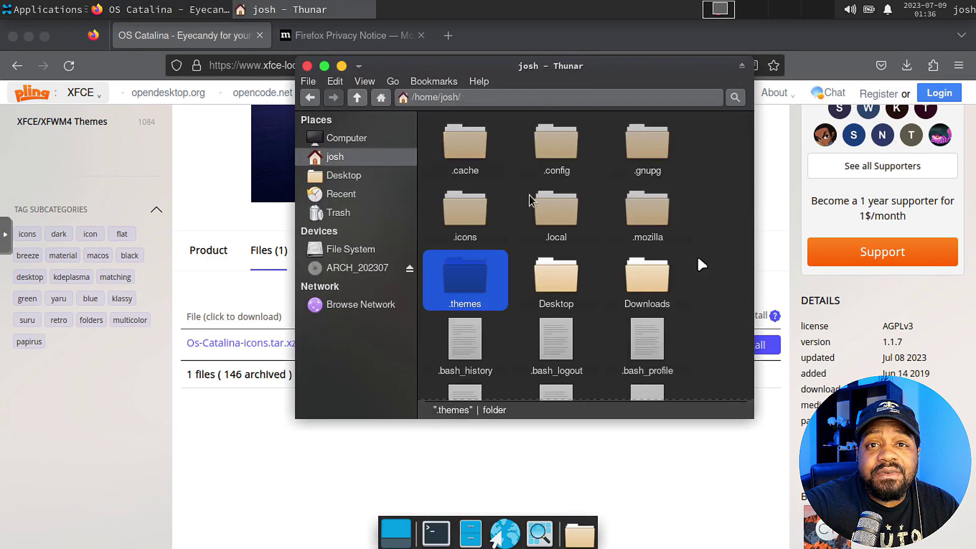
{"action": "double_click", "coordinate": [474, 209]}
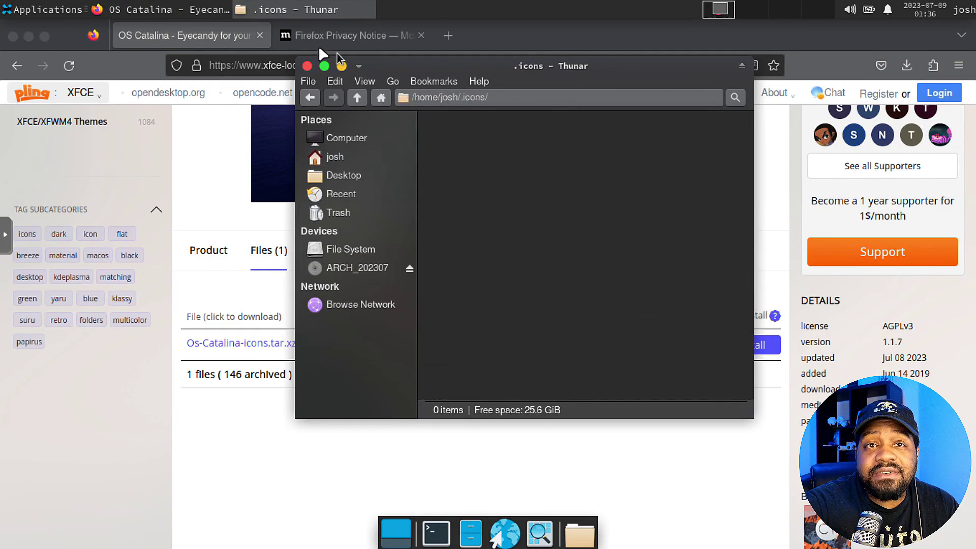
Show the downloaded Os-Catalina-icons.tar.xz in its Downloads folder from Firefox and extract the archive there.
{"action": "left_click", "coordinate": [907, 66]}
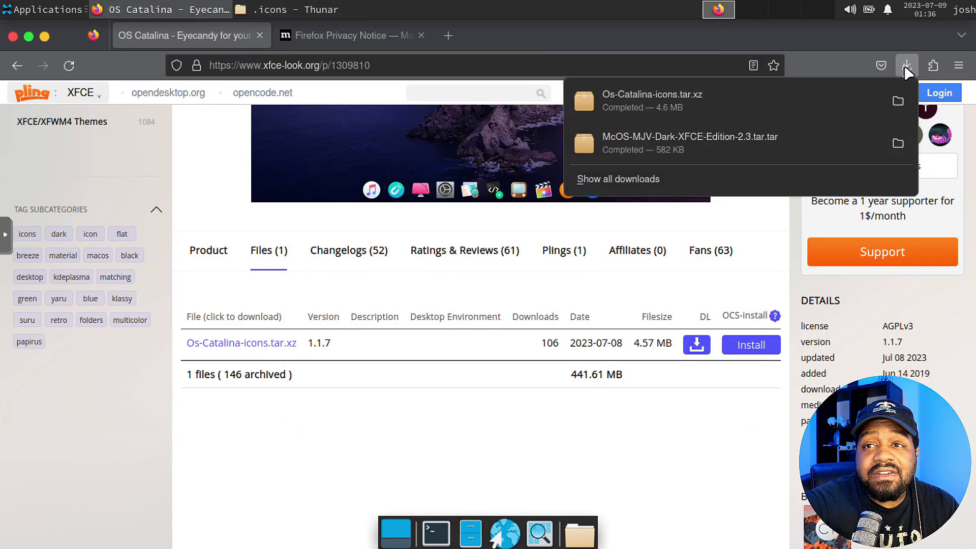
{"action": "left_click", "coordinate": [897, 101]}
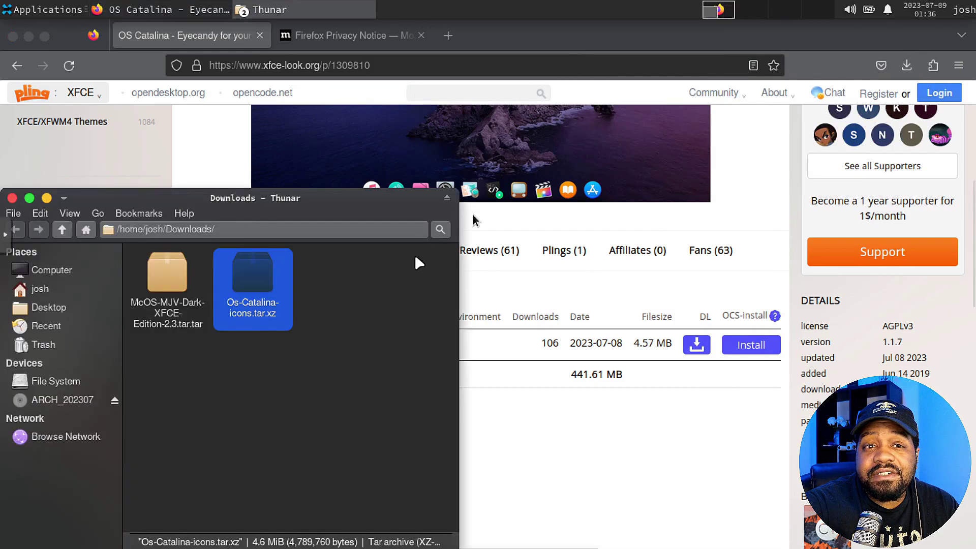
{"action": "right_click", "coordinate": [255, 294]}
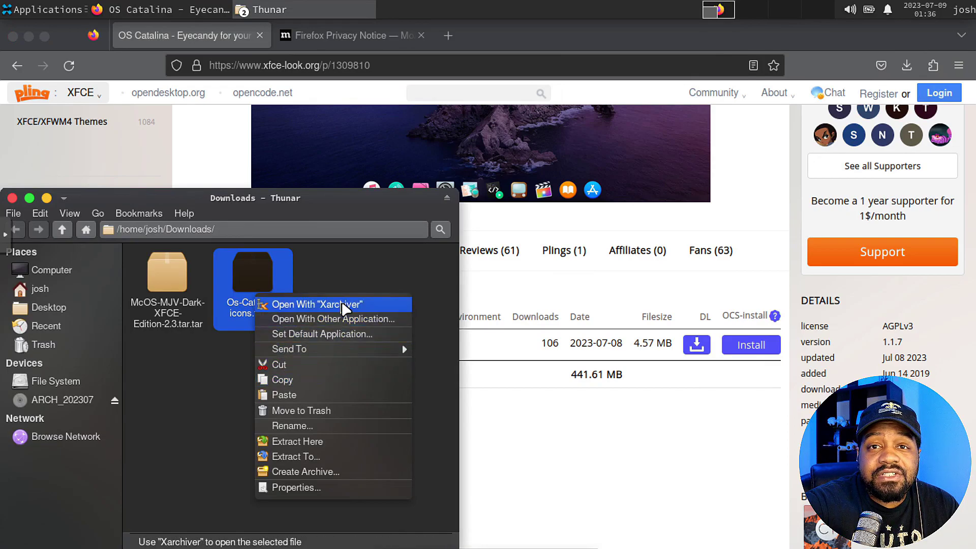
{"action": "left_click", "coordinate": [314, 441]}
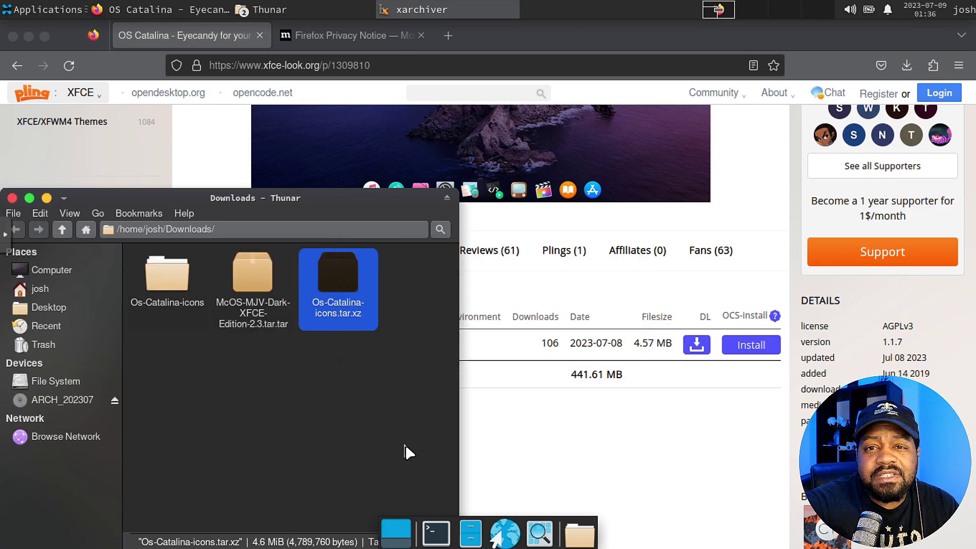
Move the extracted Os-Catalina-icons folder from Downloads into the .icons folder.
{"action": "right_click", "coordinate": [173, 280]}
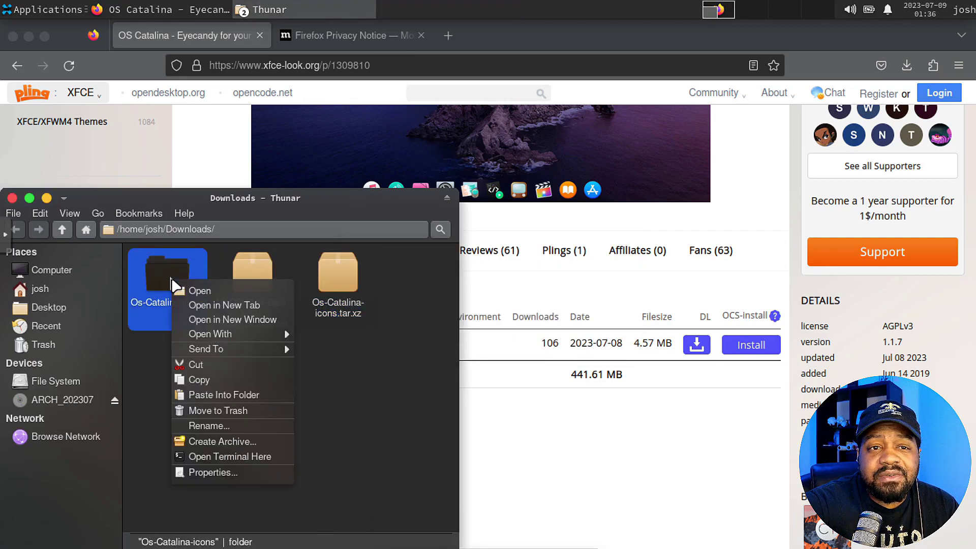
{"action": "left_click", "coordinate": [229, 364]}
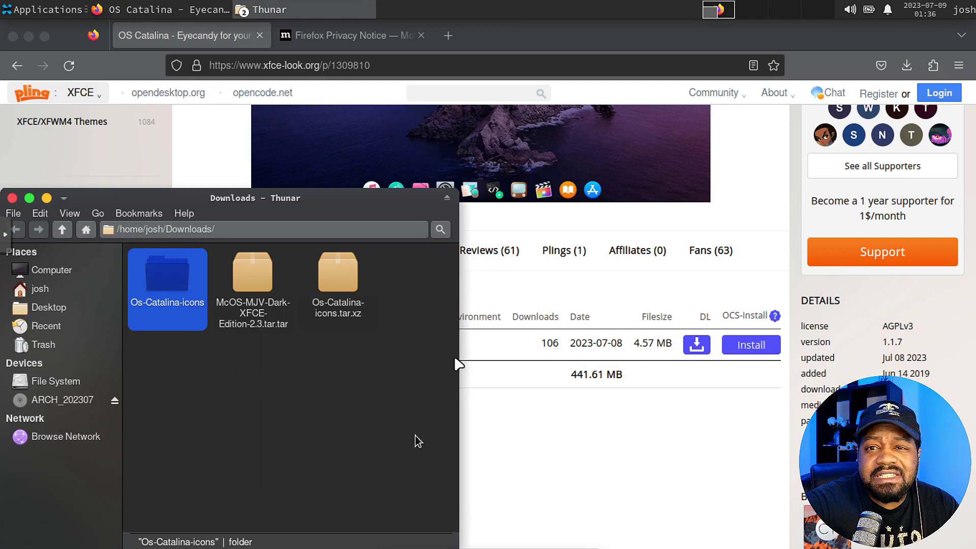
{"action": "left_click", "coordinate": [300, 10]}
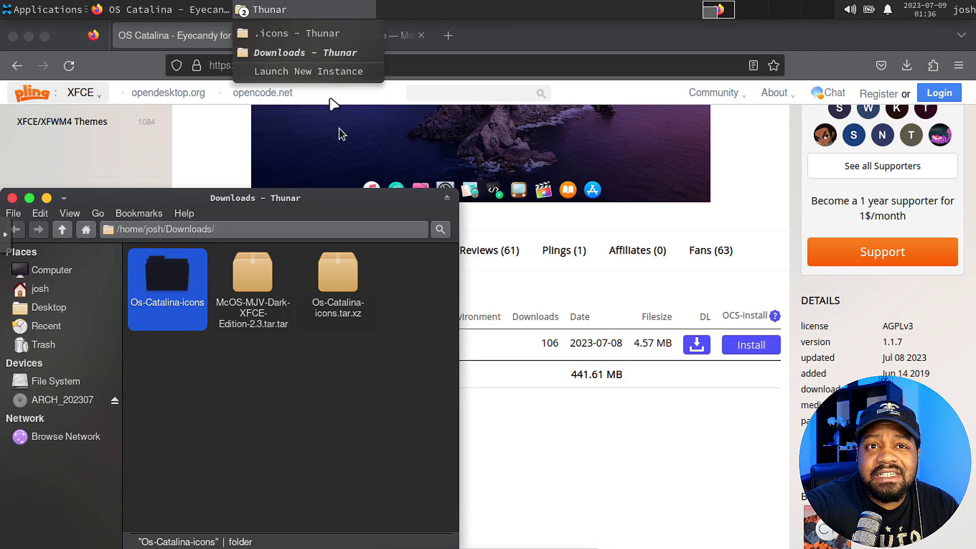
{"action": "left_click", "coordinate": [339, 34]}
{"action": "right_click", "coordinate": [540, 244]}
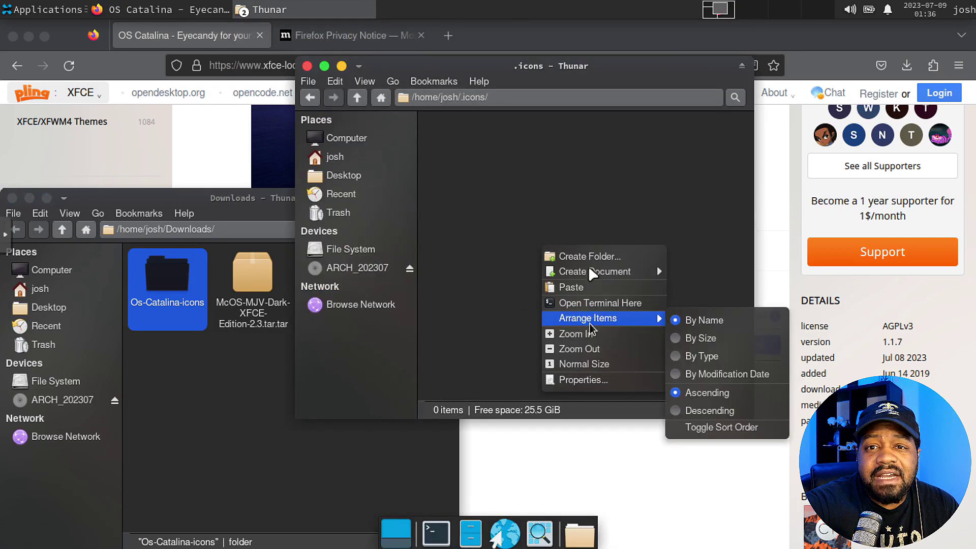
{"action": "left_click", "coordinate": [574, 285]}
{"action": "left_click", "coordinate": [537, 257]}
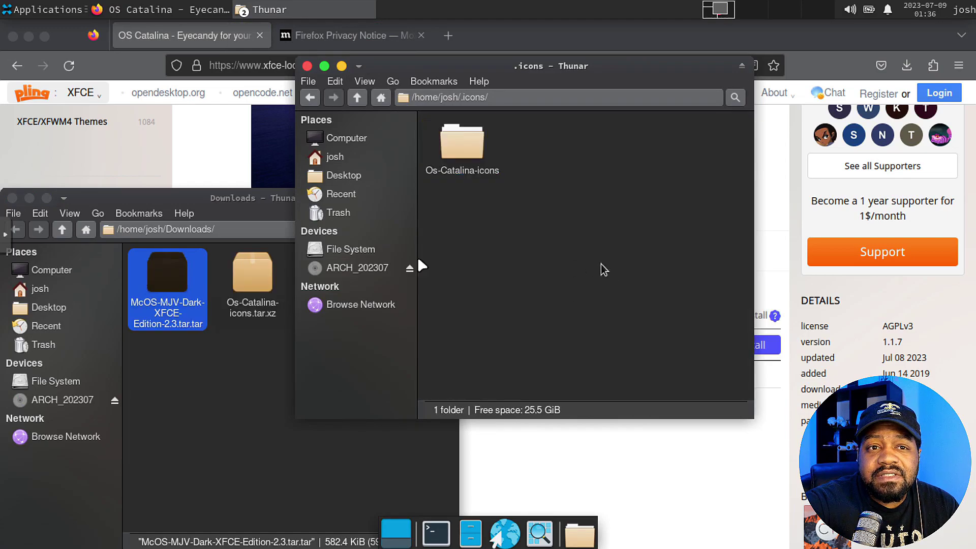
Close the Downloads and .icons file manager windows.
{"action": "left_click", "coordinate": [306, 396]}
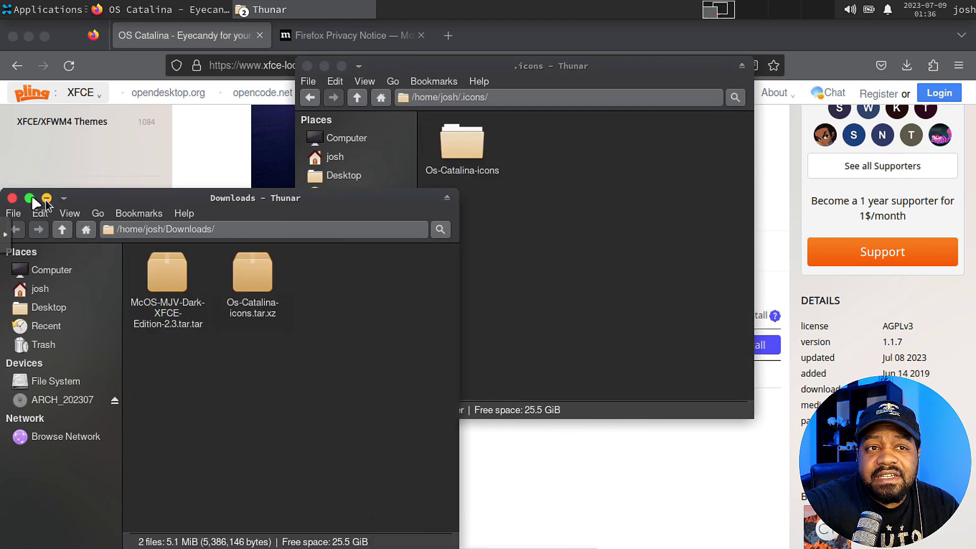
{"action": "left_click", "coordinate": [12, 198]}
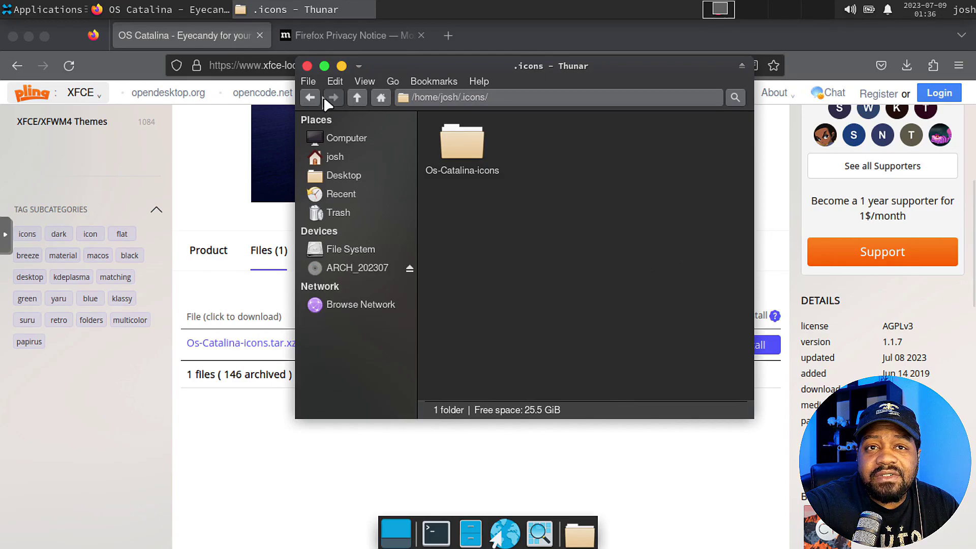
{"action": "left_click", "coordinate": [307, 67]}
Open the Xfce Appearance settings and show the list of icon themes.
{"action": "left_click", "coordinate": [57, 9]}
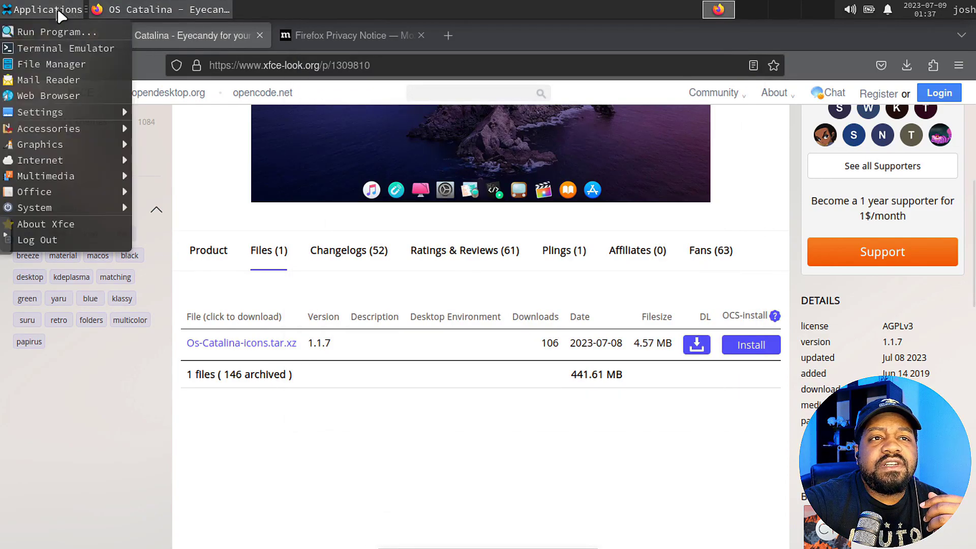
{"action": "mouse_move", "coordinate": [99, 116]}
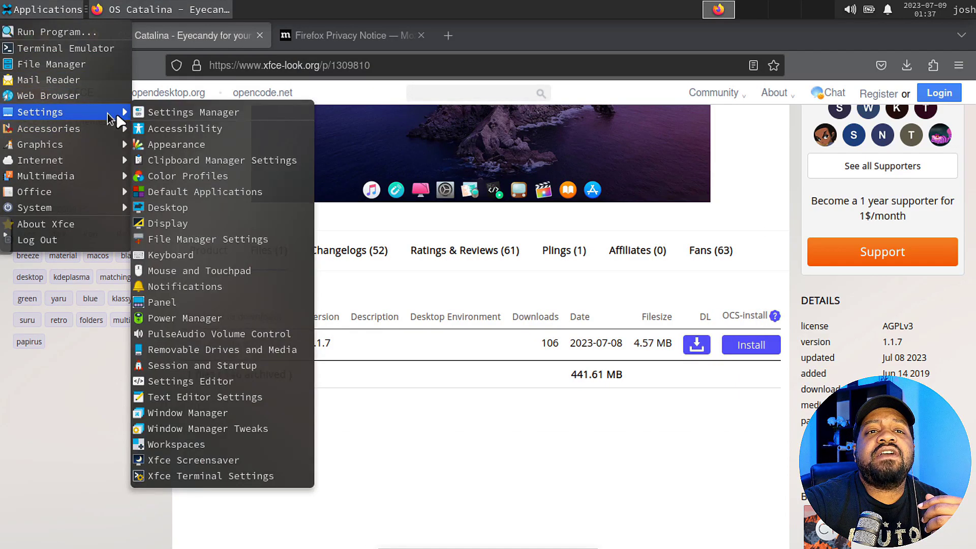
{"action": "left_click", "coordinate": [212, 145]}
{"action": "left_click", "coordinate": [402, 97]}
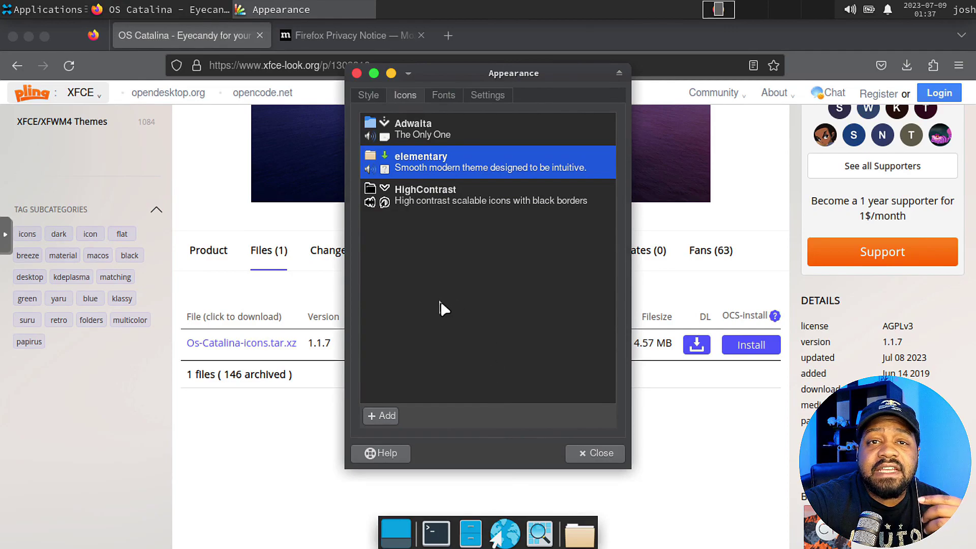
Open a Thunar window on the home directory and enter the .icons folder.
{"action": "left_click", "coordinate": [580, 534]}
{"action": "left_click", "coordinate": [667, 426]}
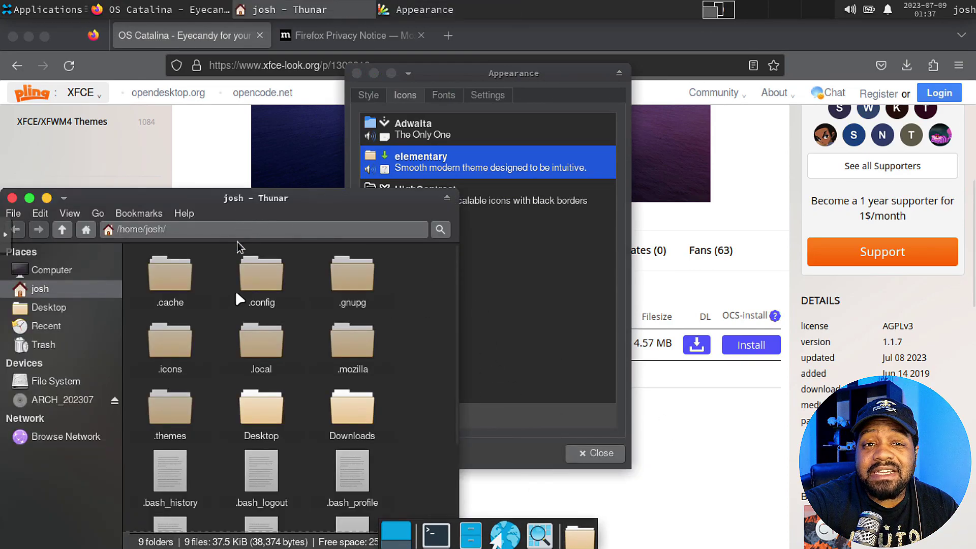
{"action": "double_click", "coordinate": [183, 345]}
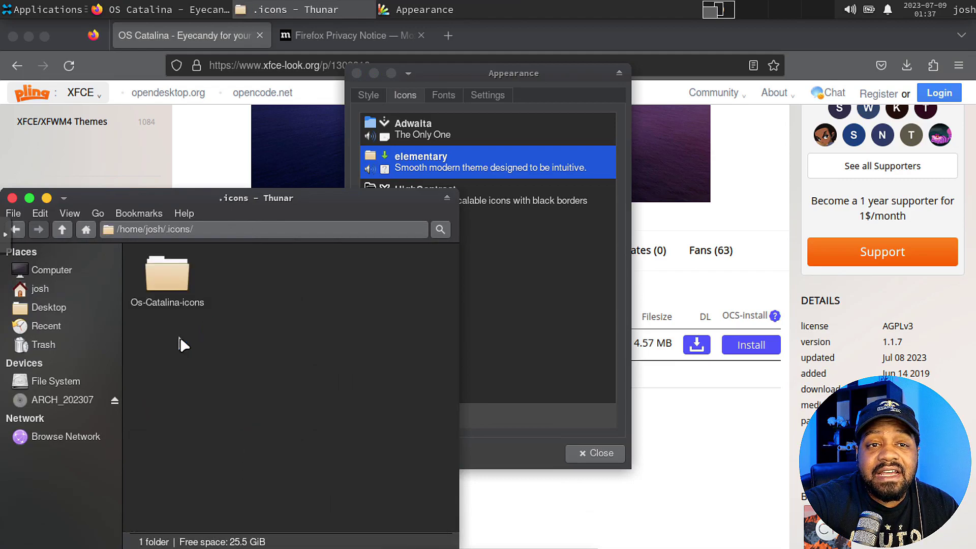
Cut the Os-Catalina-icons and Os-Catalina-Night folders inside the outer Os-Catalina-icons folder and return to .icons.
{"action": "double_click", "coordinate": [169, 294]}
{"action": "left_click_drag", "start_coordinate": [337, 295], "coordinate": [156, 285]}
{"action": "right_click", "coordinate": [156, 285]}
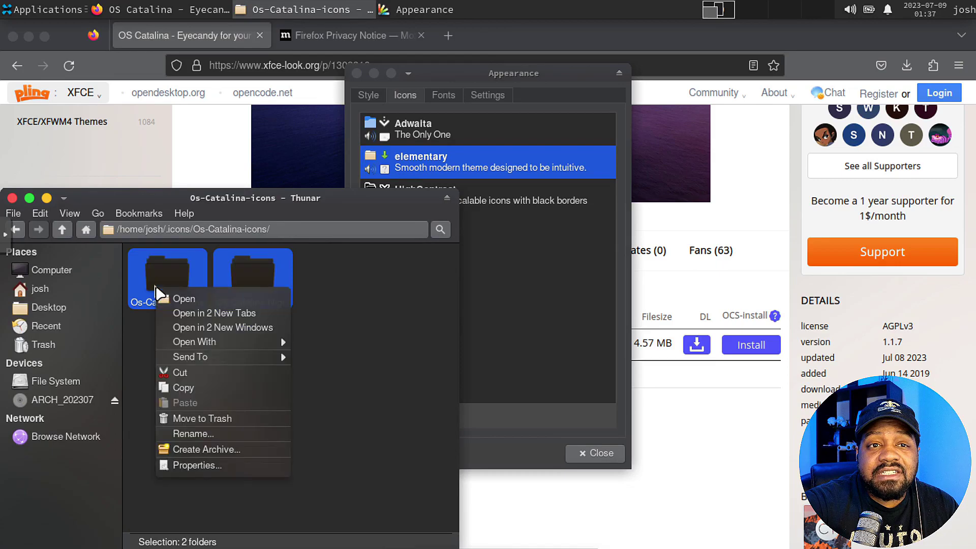
{"action": "left_click", "coordinate": [175, 370]}
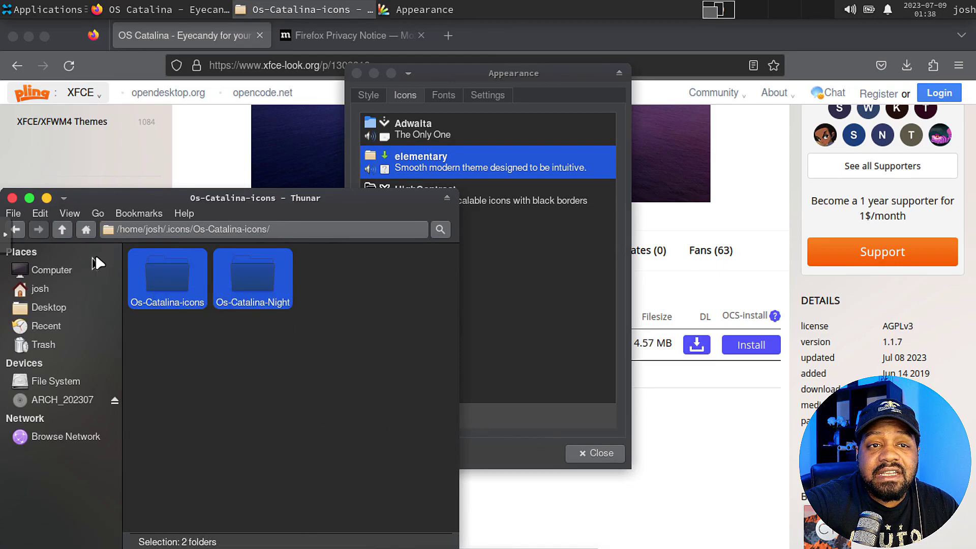
{"action": "left_click", "coordinate": [69, 236]}
{"action": "left_click", "coordinate": [267, 350]}
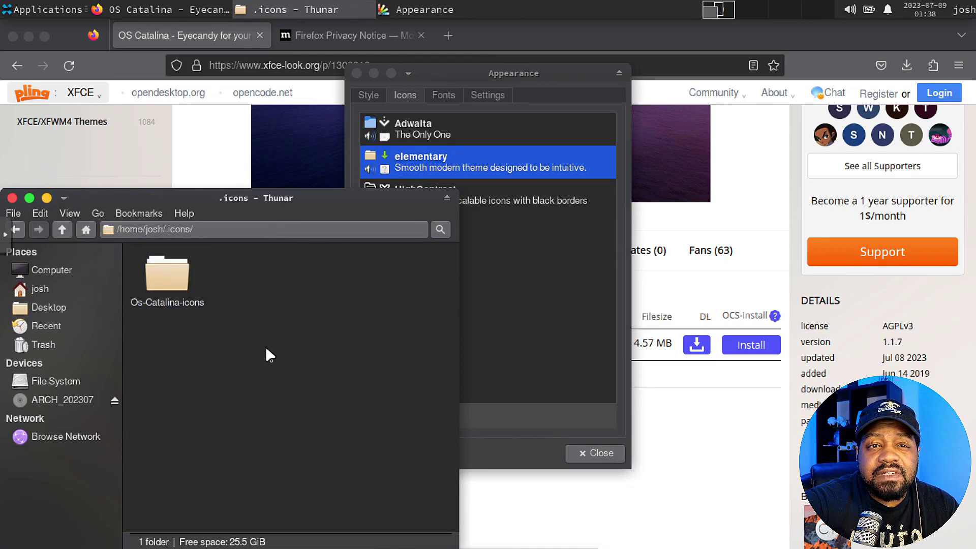
Rename the outer Os-Catalina-icons folder in .icons as Os-Catalina-icons_.
{"action": "left_click", "coordinate": [193, 279]}
{"action": "right_click", "coordinate": [176, 286]}
{"action": "left_click", "coordinate": [230, 437]}
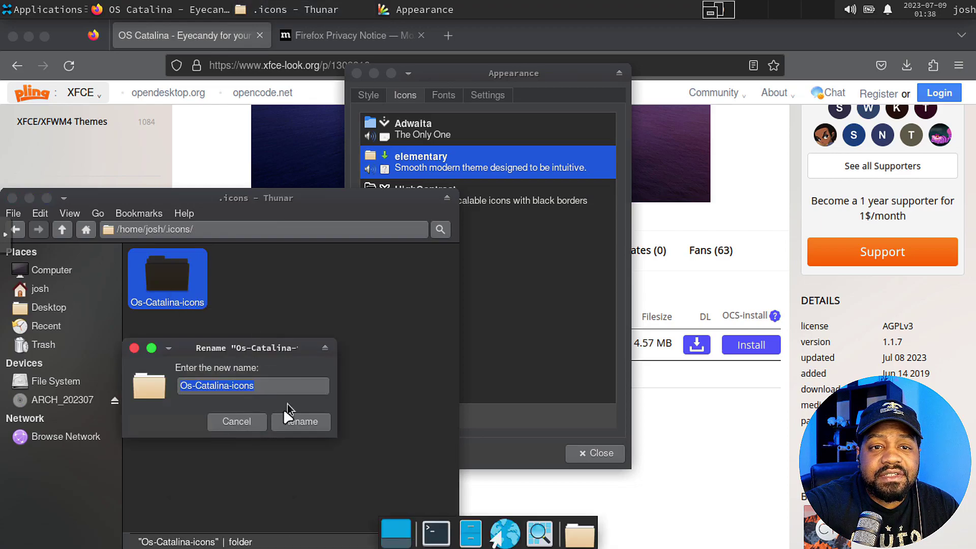
{"action": "left_click", "coordinate": [273, 389]}
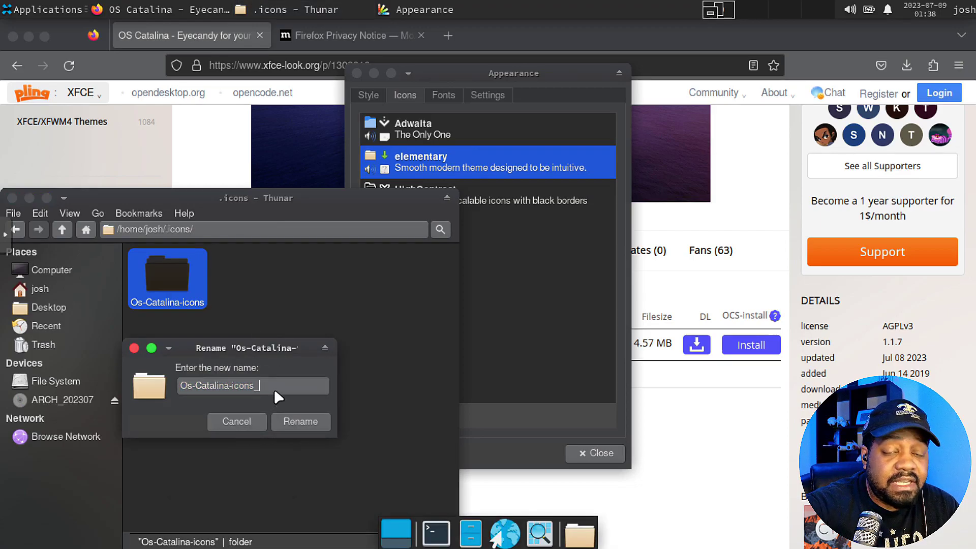
{"action": "key", "text": "Return"}
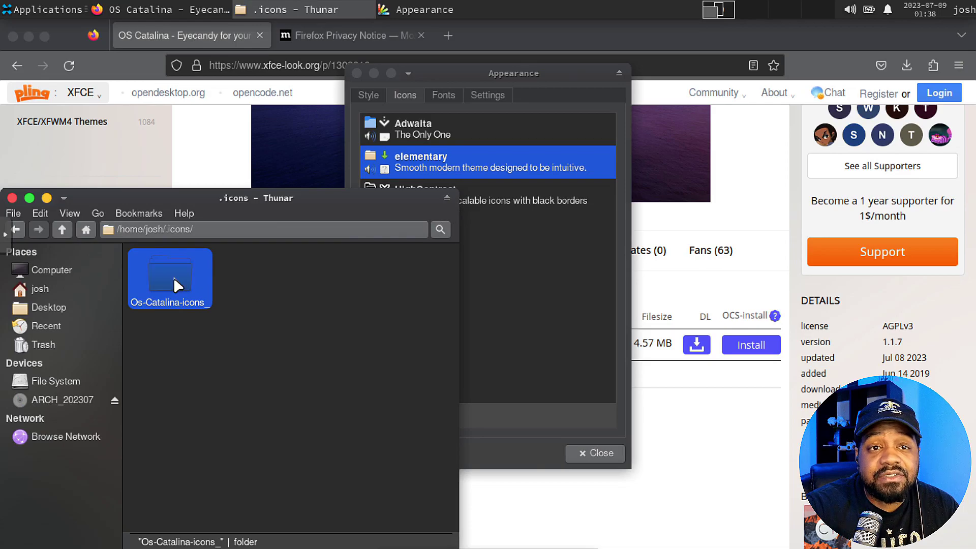
Move the Os-Catalina-icons and Os-Catalina-Night folders out of Os-Catalina-icons_ directly into .icons.
{"action": "double_click", "coordinate": [175, 282]}
{"action": "left_click_drag", "start_coordinate": [310, 294], "coordinate": [191, 278]}
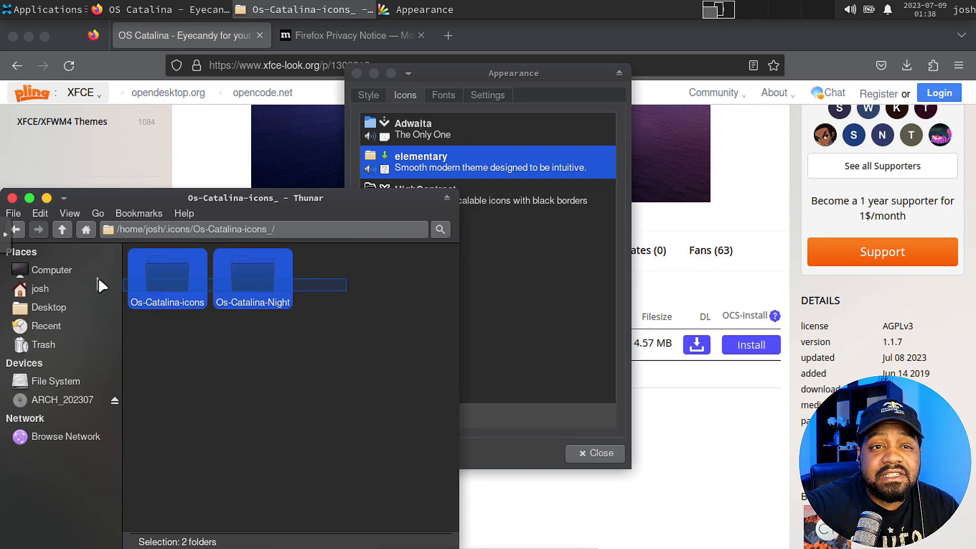
{"action": "right_click", "coordinate": [188, 274]}
{"action": "left_click", "coordinate": [242, 355]}
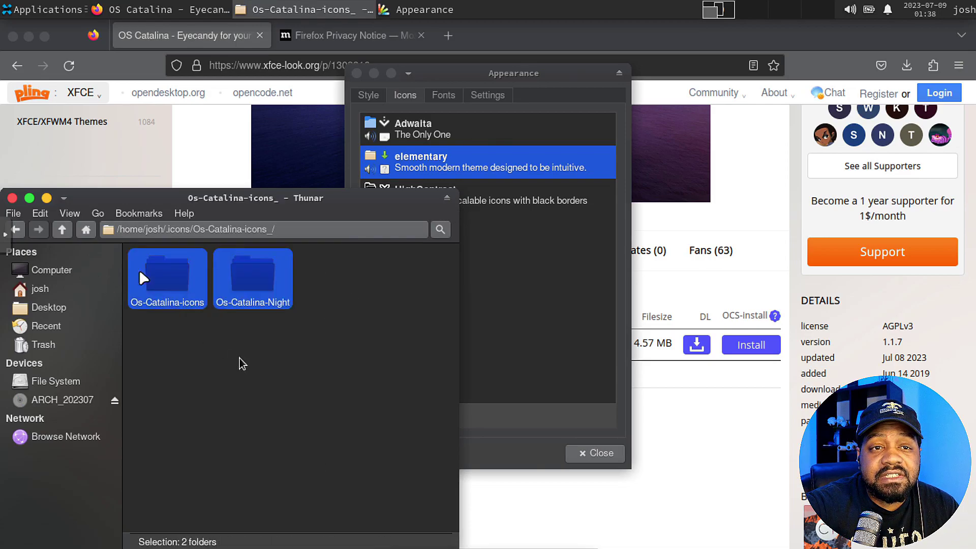
{"action": "left_click", "coordinate": [59, 230]}
{"action": "right_click", "coordinate": [325, 435]}
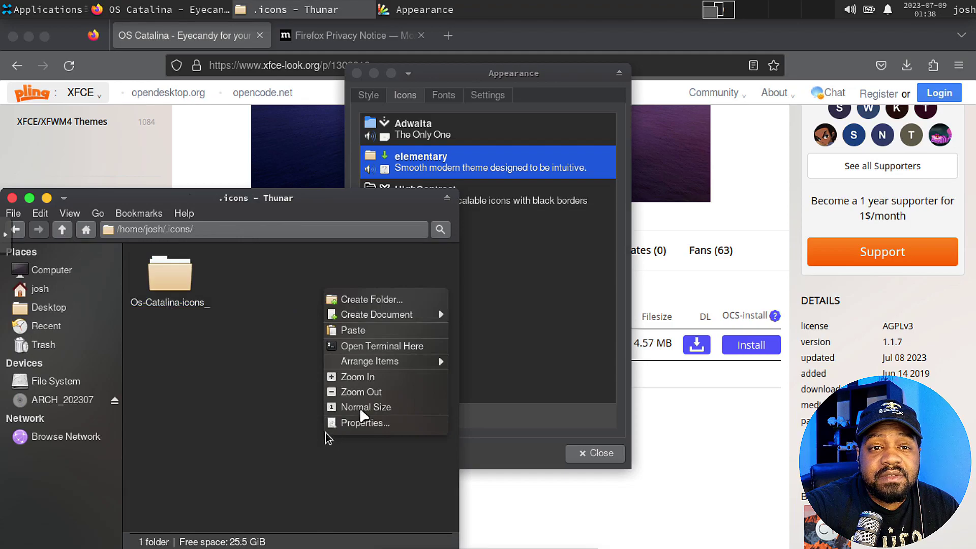
{"action": "left_click", "coordinate": [381, 336]}
Move the emptied Os-Catalina-icons_ folder to the trash.
{"action": "right_click", "coordinate": [264, 294]}
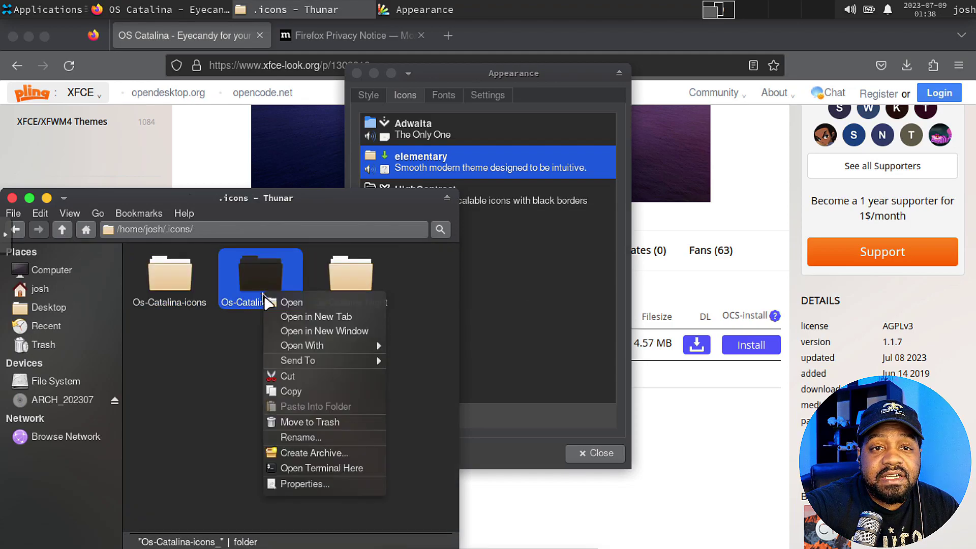
{"action": "left_click", "coordinate": [322, 422]}
{"action": "left_click", "coordinate": [305, 422]}
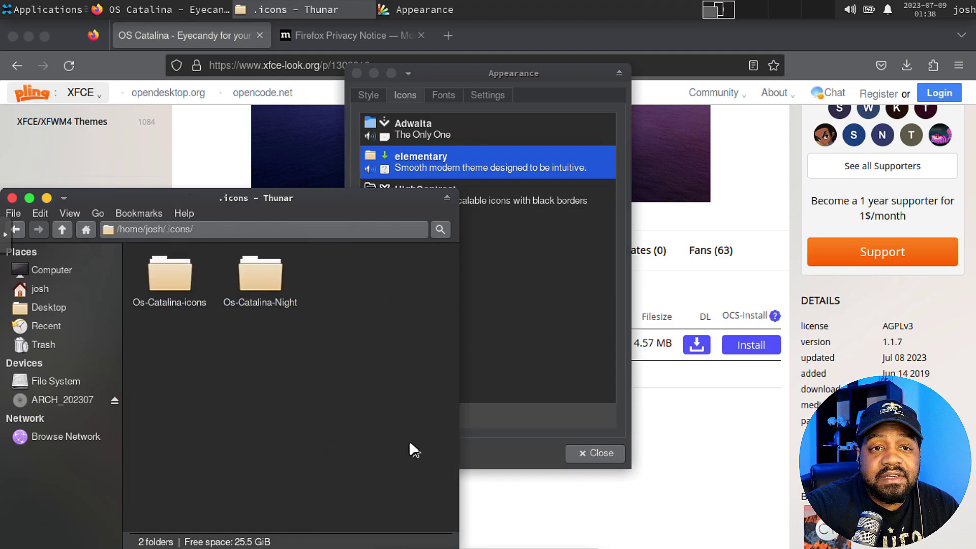
Reopen the Appearance settings, apply the Os-Catalina icon theme and close the settings window.
{"action": "left_click", "coordinate": [595, 453]}
{"action": "left_click", "coordinate": [68, 9]}
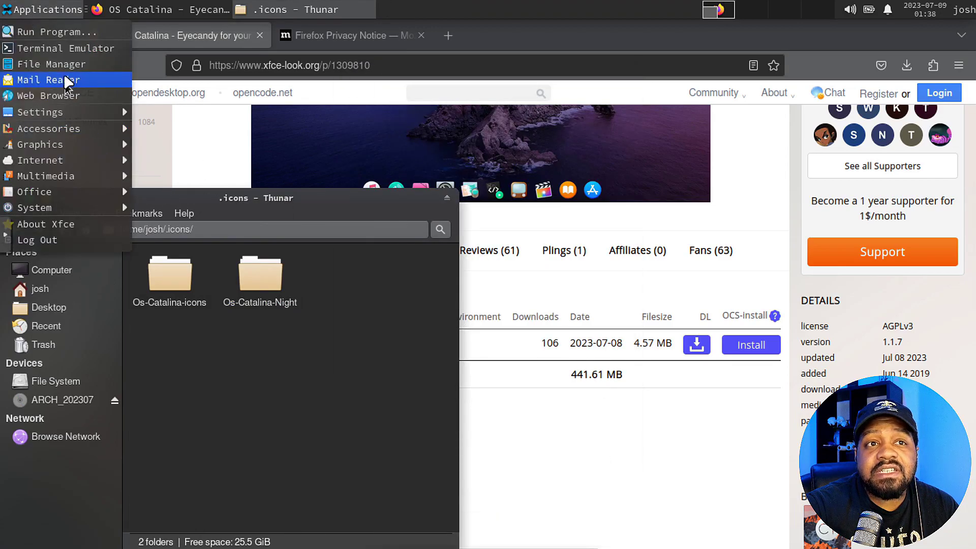
{"action": "mouse_move", "coordinate": [73, 114]}
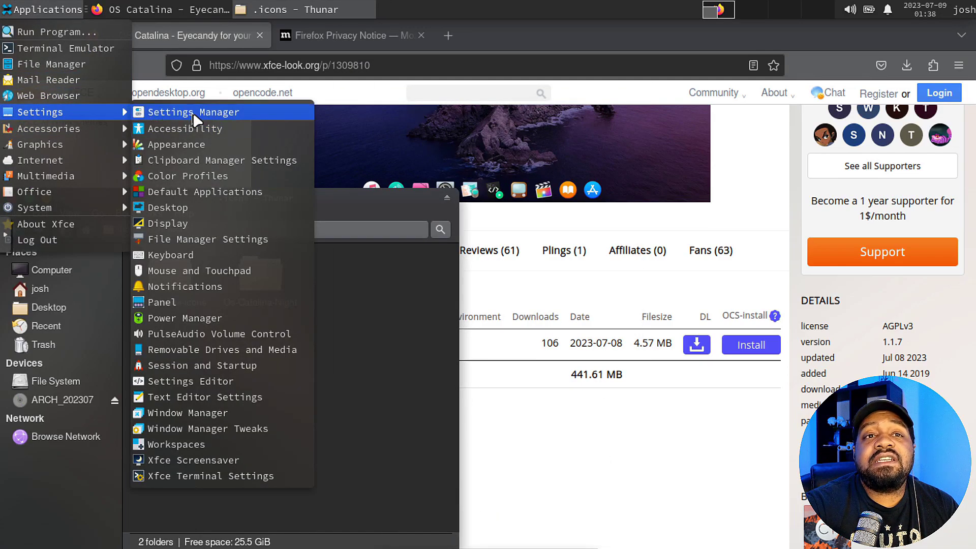
{"action": "left_click", "coordinate": [175, 144]}
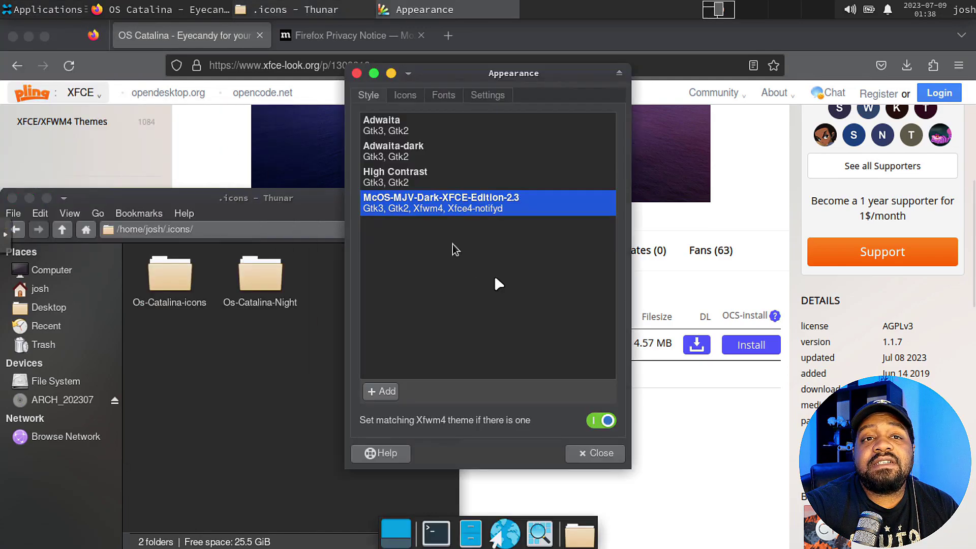
{"action": "left_click", "coordinate": [408, 97]}
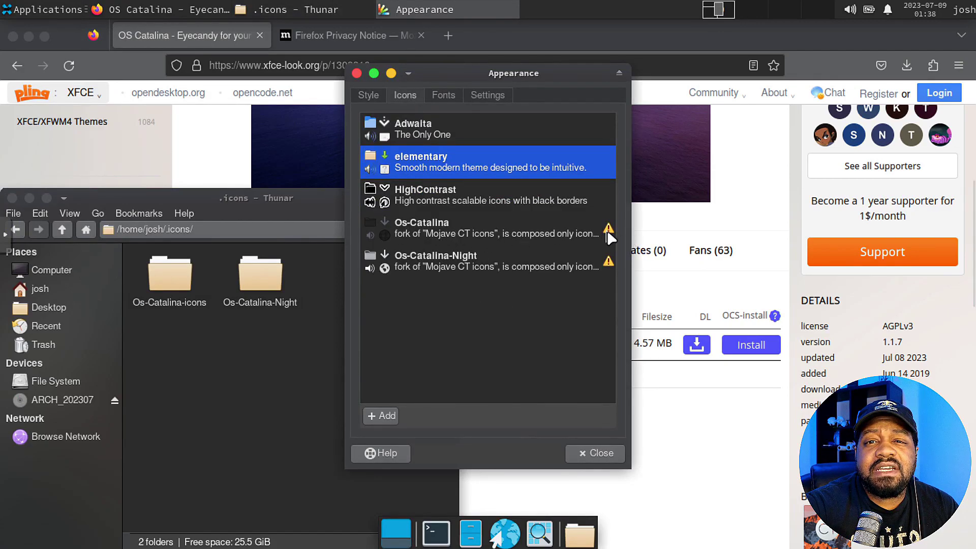
{"action": "mouse_move", "coordinate": [610, 237]}
{"action": "left_click", "coordinate": [418, 237]}
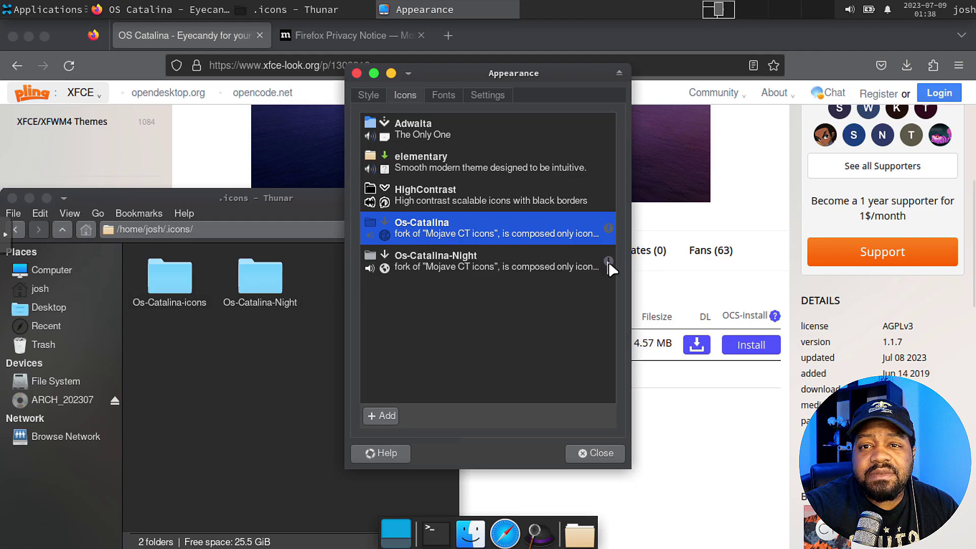
{"action": "mouse_move", "coordinate": [608, 261]}
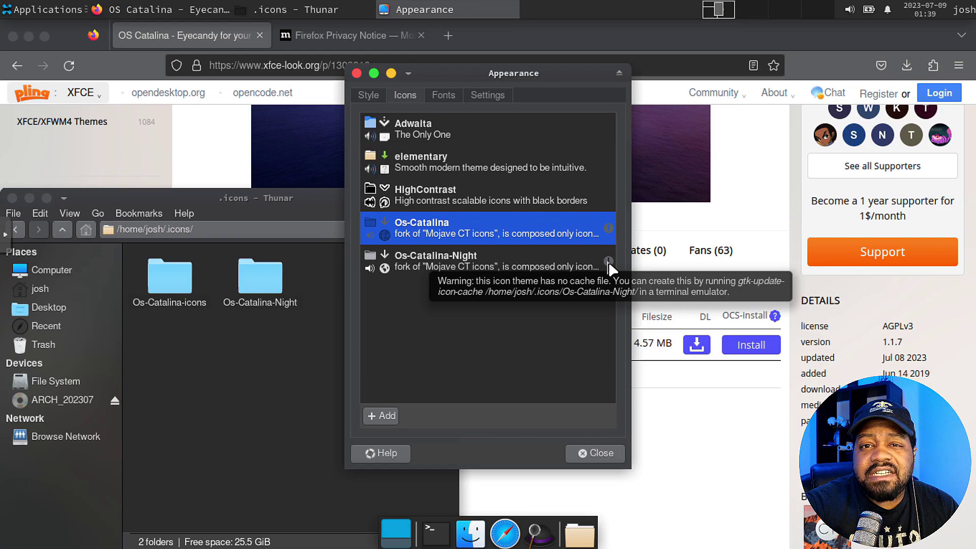
{"action": "left_click", "coordinate": [600, 453]}
Switch to Firefox, return to the Full Icon Themes listing and open the McMojave-circle theme from its second page.
{"action": "left_click", "coordinate": [216, 187]}
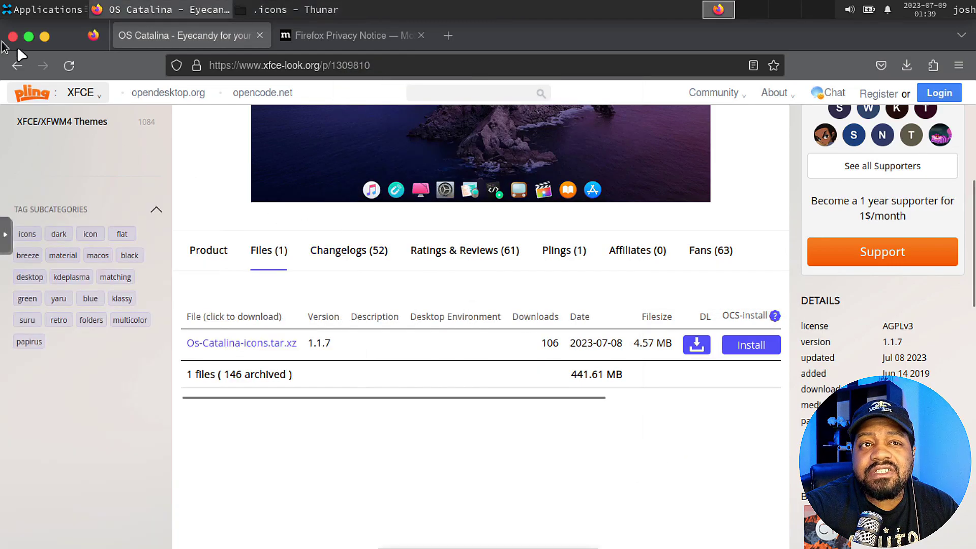
{"action": "left_click", "coordinate": [18, 65]}
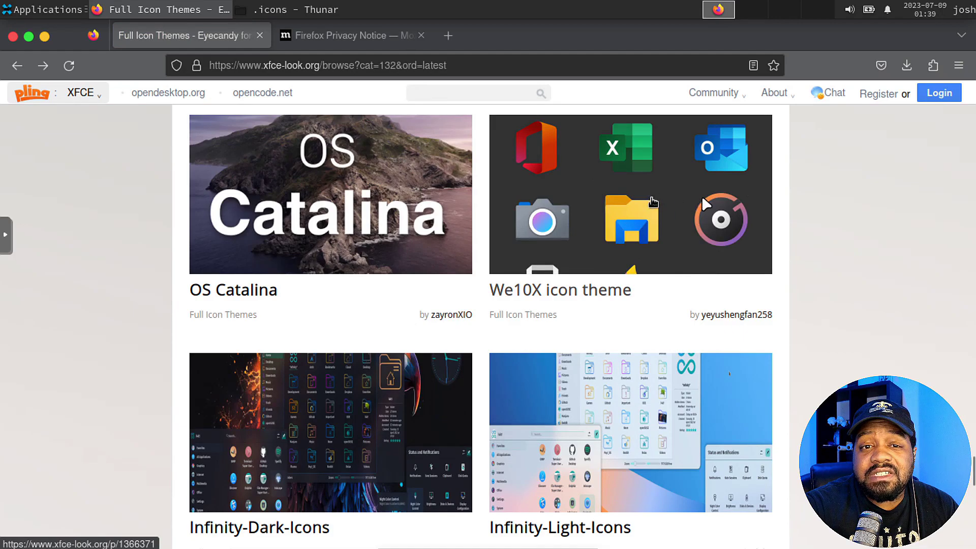
{"action": "scroll", "coordinate": [676, 255], "scroll_direction": "down", "scroll_amount": 5}
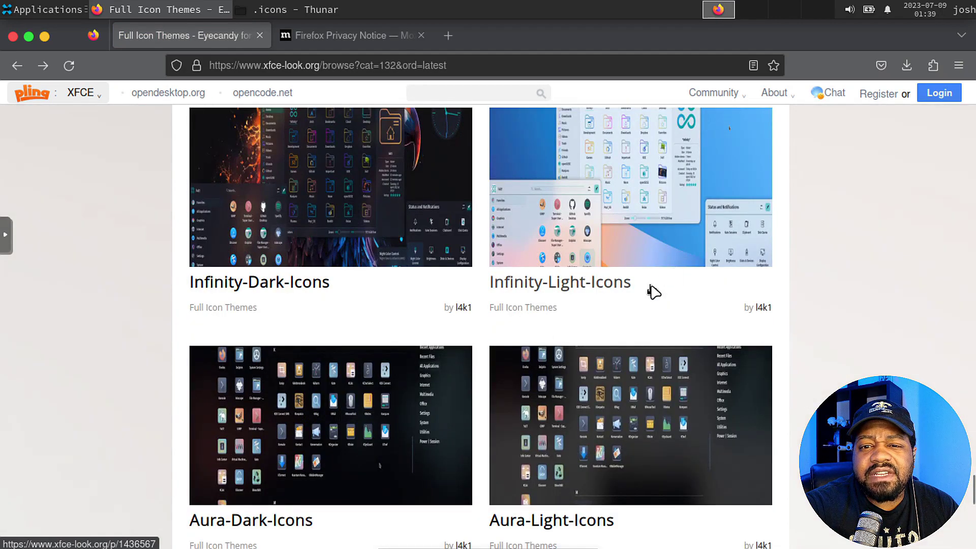
{"action": "scroll", "coordinate": [651, 292], "scroll_direction": "down", "scroll_amount": 8}
{"action": "scroll", "coordinate": [508, 356], "scroll_direction": "down", "scroll_amount": 4}
{"action": "left_click", "coordinate": [407, 331]}
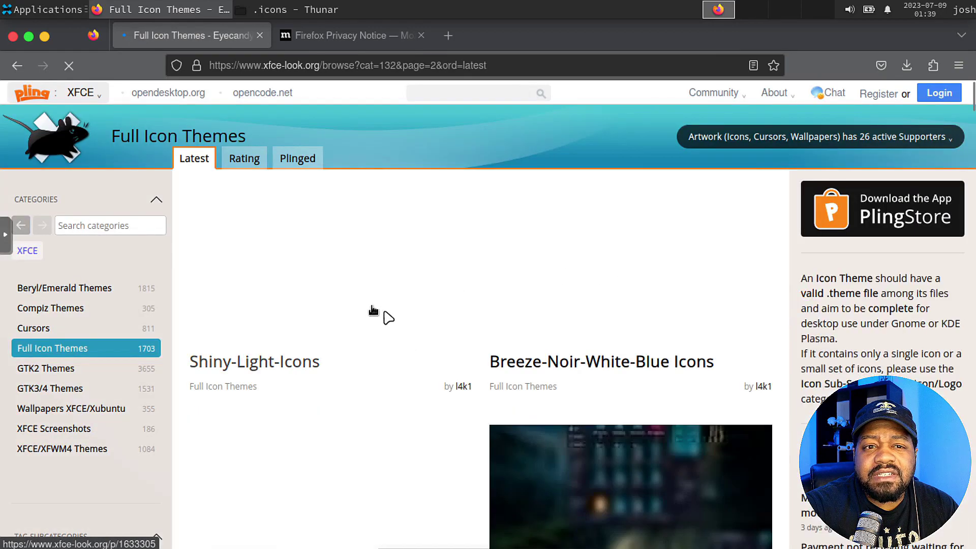
{"action": "scroll", "coordinate": [798, 356], "scroll_direction": "down", "scroll_amount": 15}
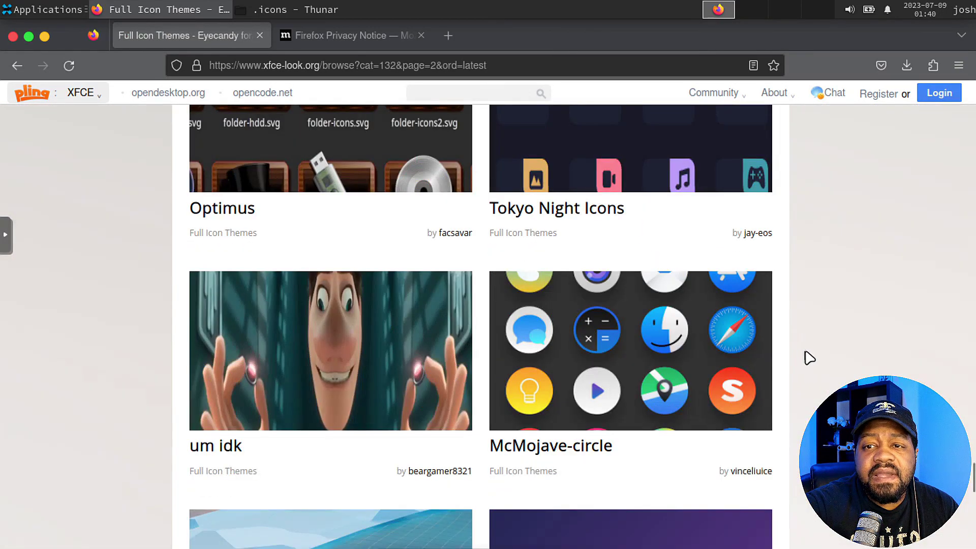
{"action": "left_click", "coordinate": [626, 356]}
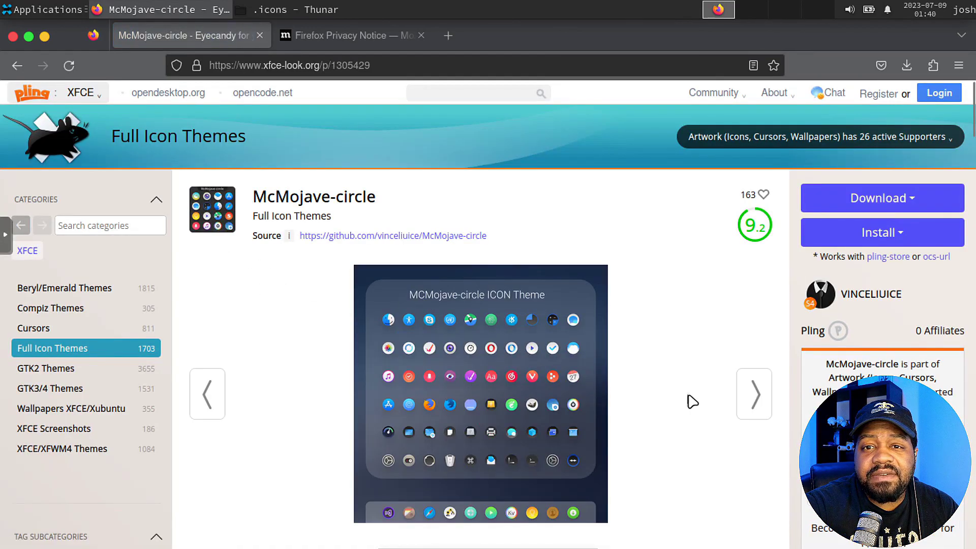
Download 01-McMojave-circle.tar.xz from the file list of the McMojave-circle theme page.
{"action": "scroll", "coordinate": [366, 359], "scroll_direction": "down", "scroll_amount": 6}
{"action": "scroll", "coordinate": [404, 355], "scroll_direction": "up", "scroll_amount": 6}
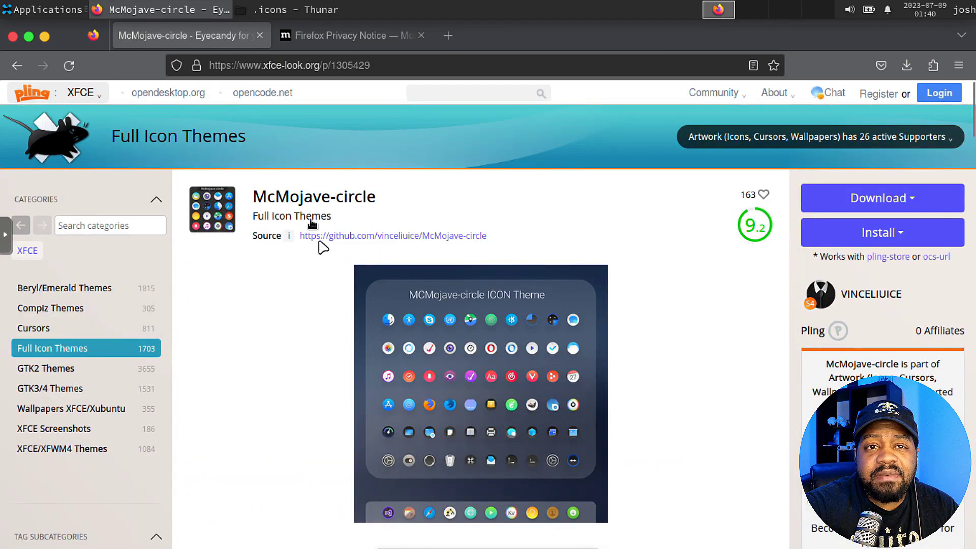
{"action": "scroll", "coordinate": [305, 355], "scroll_direction": "down", "scroll_amount": 10}
{"action": "scroll", "coordinate": [299, 320], "scroll_direction": "up", "scroll_amount": 3}
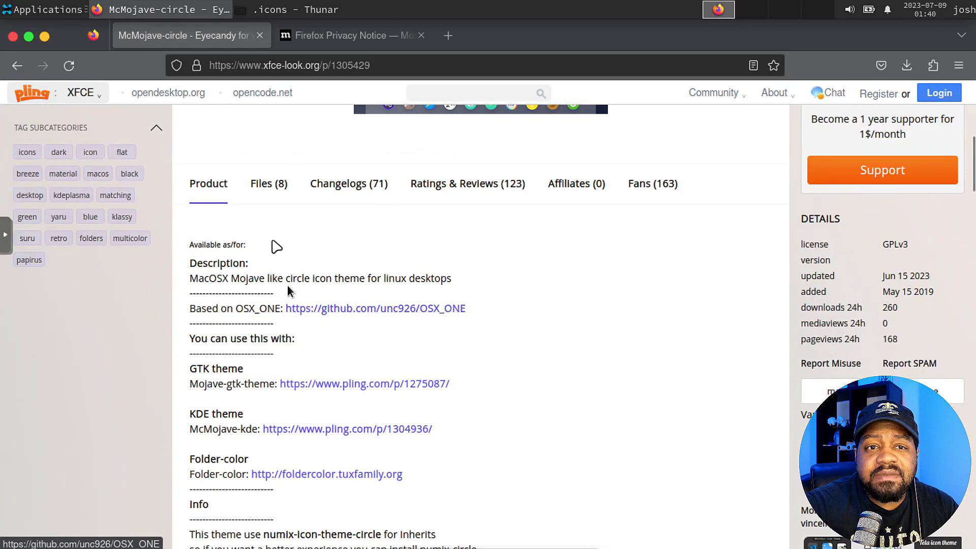
{"action": "left_click", "coordinate": [269, 184]}
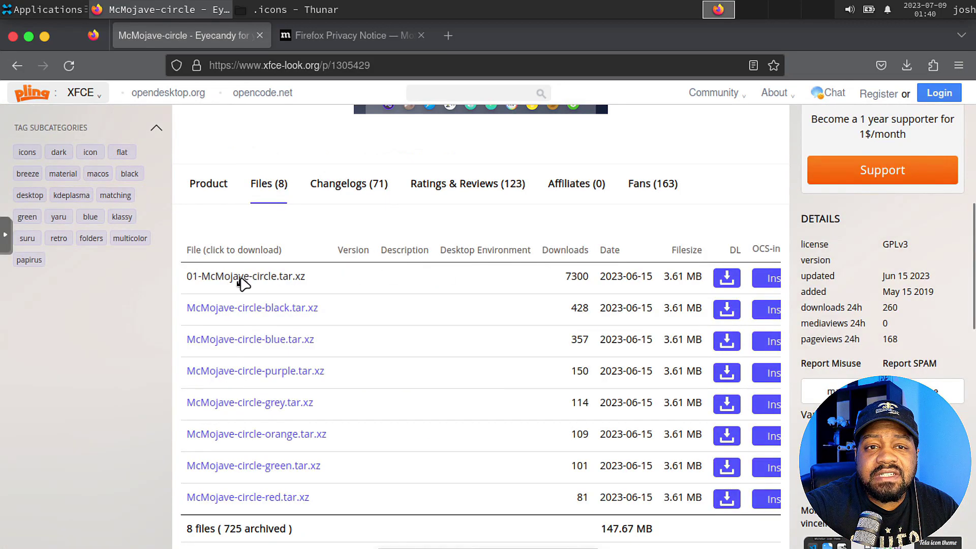
{"action": "left_click", "coordinate": [727, 278]}
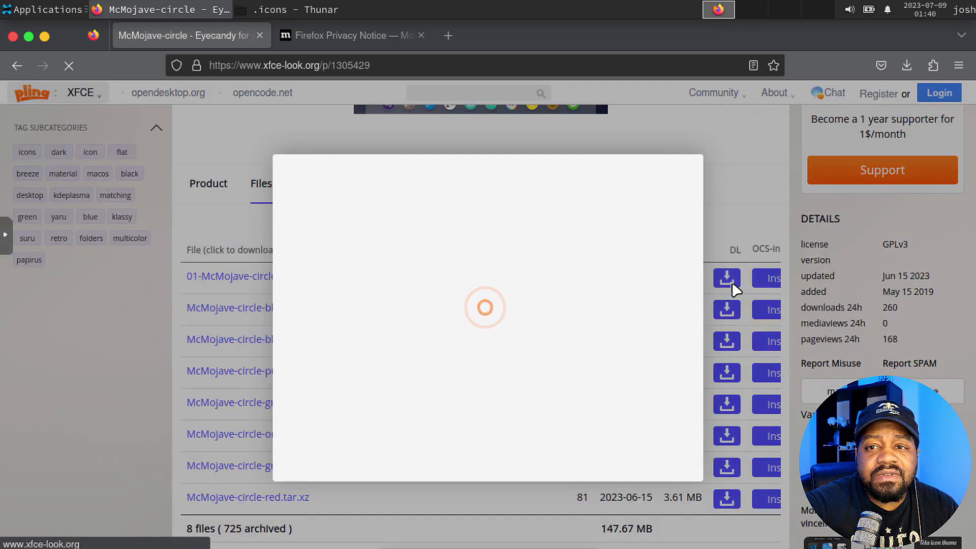
{"action": "left_click", "coordinate": [500, 286]}
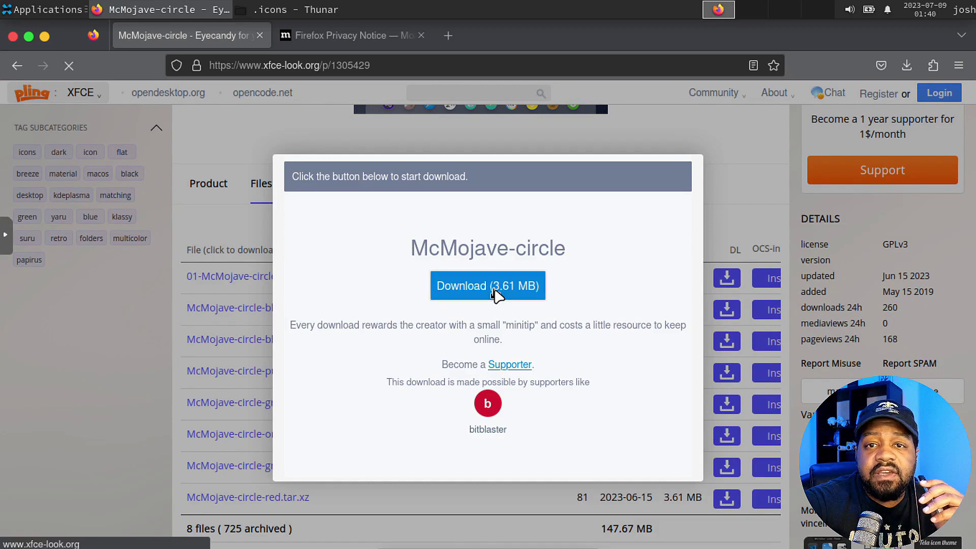
{"action": "left_click", "coordinate": [490, 290]}
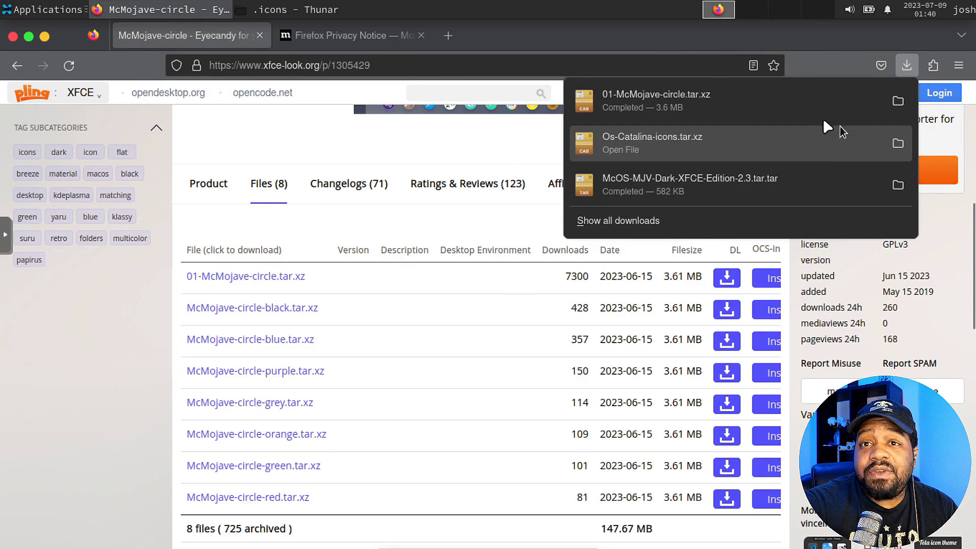
Show the downloaded archive in Thunar and extract 01-McMojave-circle.tar.xz within the Downloads folder.
{"action": "left_click", "coordinate": [898, 101]}
{"action": "left_click", "coordinate": [672, 188]}
{"action": "right_click", "coordinate": [600, 135]}
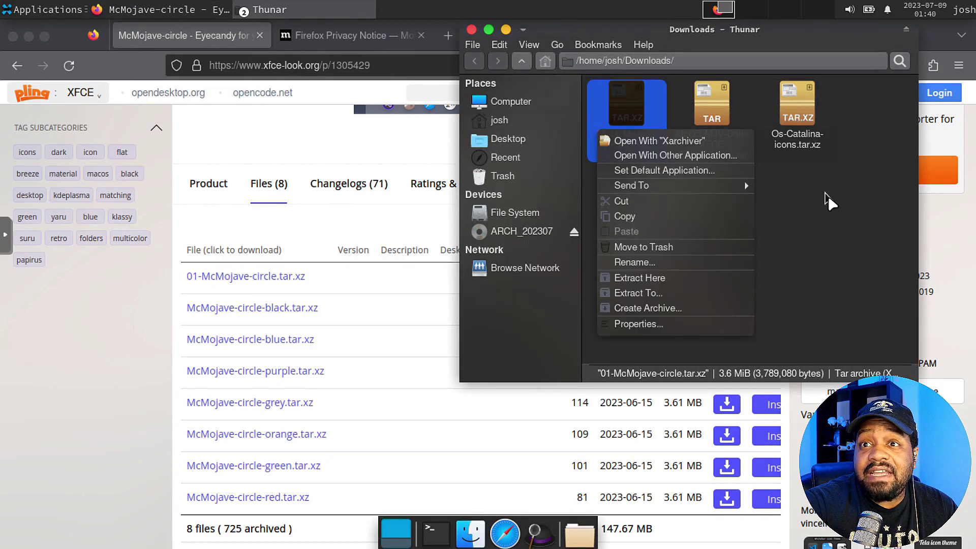
{"action": "left_click", "coordinate": [597, 141]}
{"action": "right_click", "coordinate": [637, 131]}
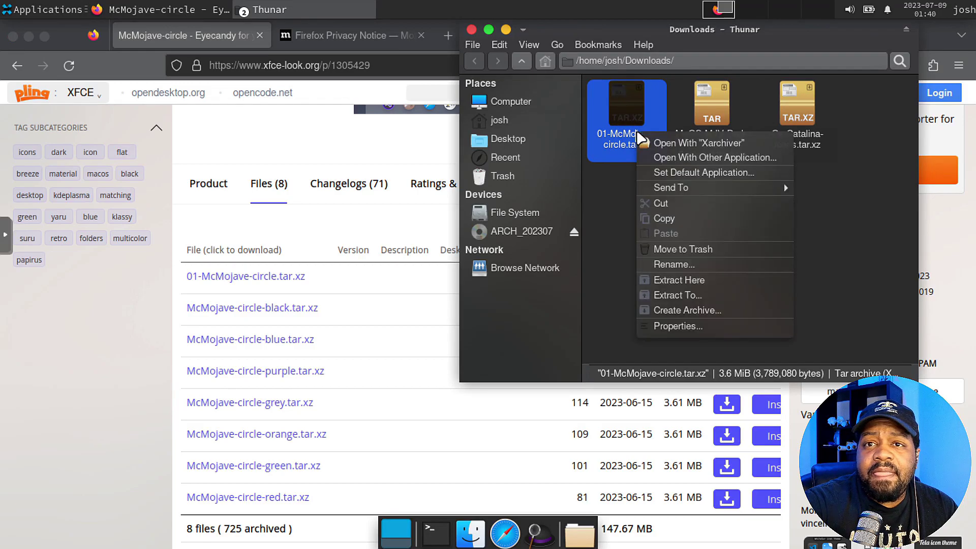
{"action": "left_click", "coordinate": [706, 281]}
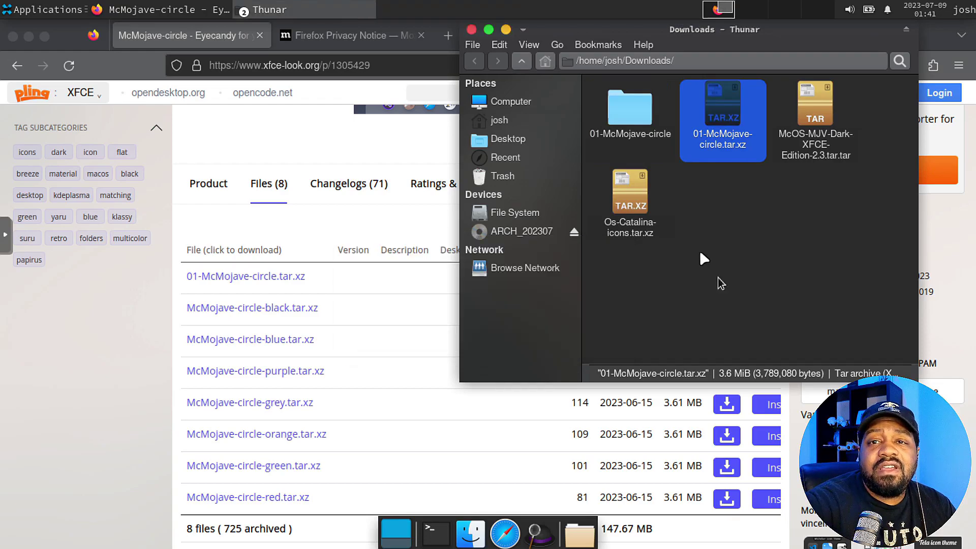
Move the McMojave-circle and McMojave-circle-dark folders out of the extracted 01-McMojave-circle folder into .icons.
{"action": "left_click", "coordinate": [628, 111]}
{"action": "right_click", "coordinate": [627, 111]}
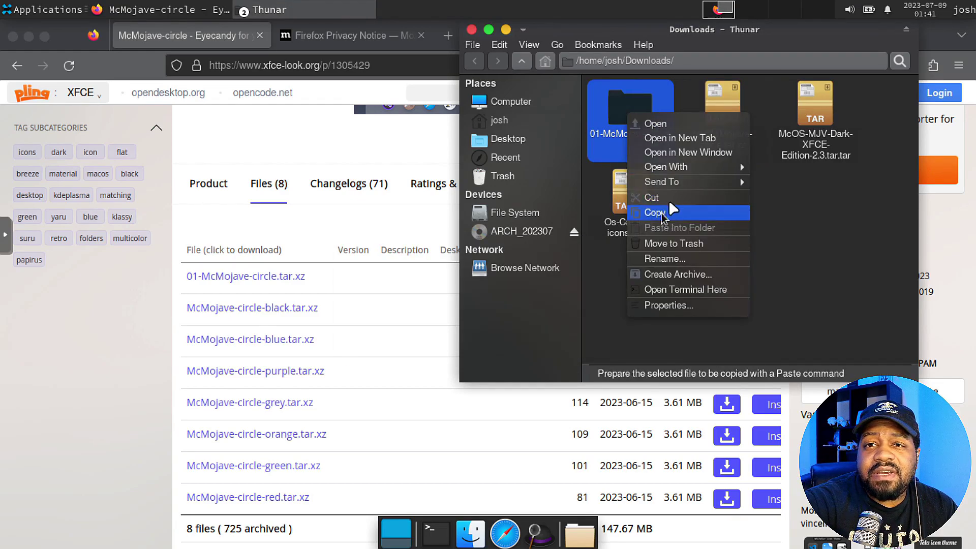
{"action": "left_click", "coordinate": [639, 139]}
{"action": "double_click", "coordinate": [638, 139]}
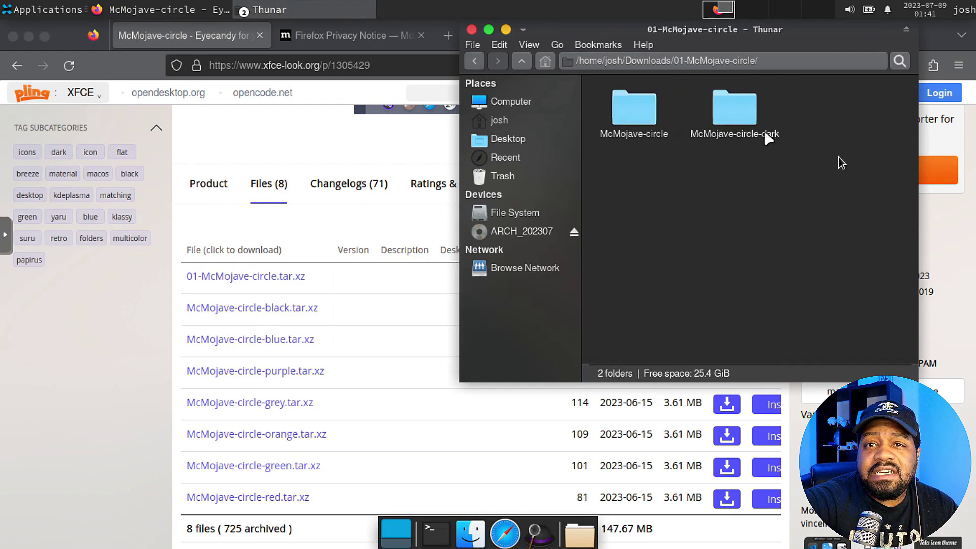
{"action": "left_click_drag", "start_coordinate": [830, 127], "coordinate": [631, 121]}
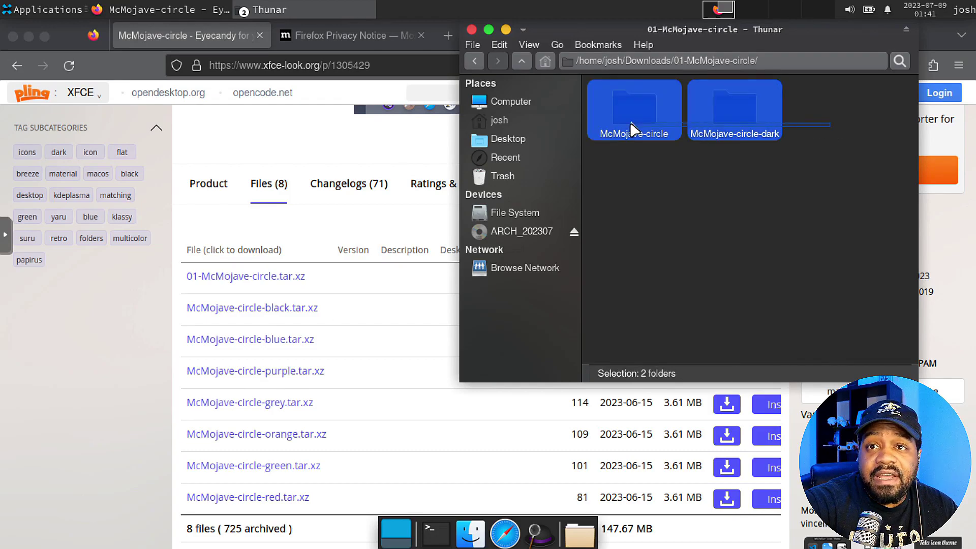
{"action": "right_click", "coordinate": [632, 122]}
{"action": "left_click", "coordinate": [696, 205]}
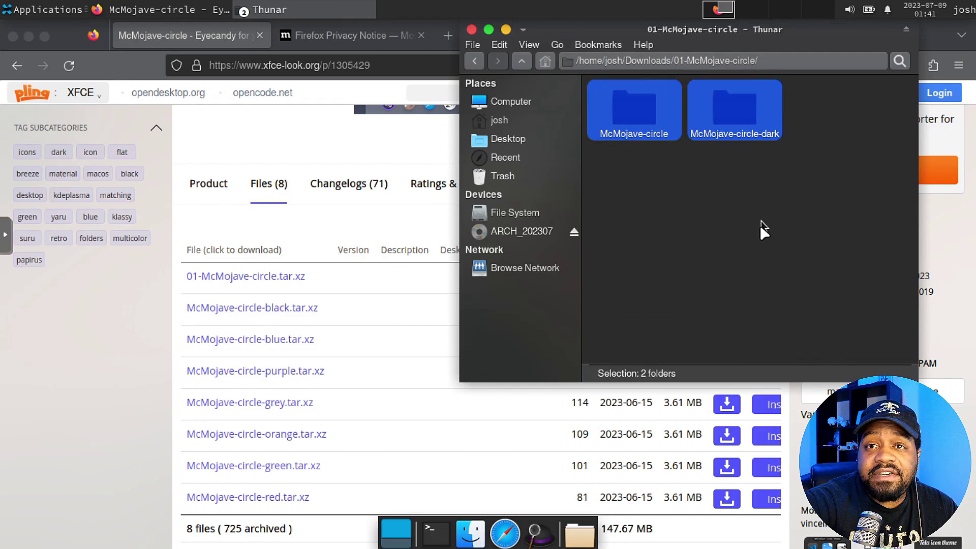
{"action": "left_click", "coordinate": [315, 20]}
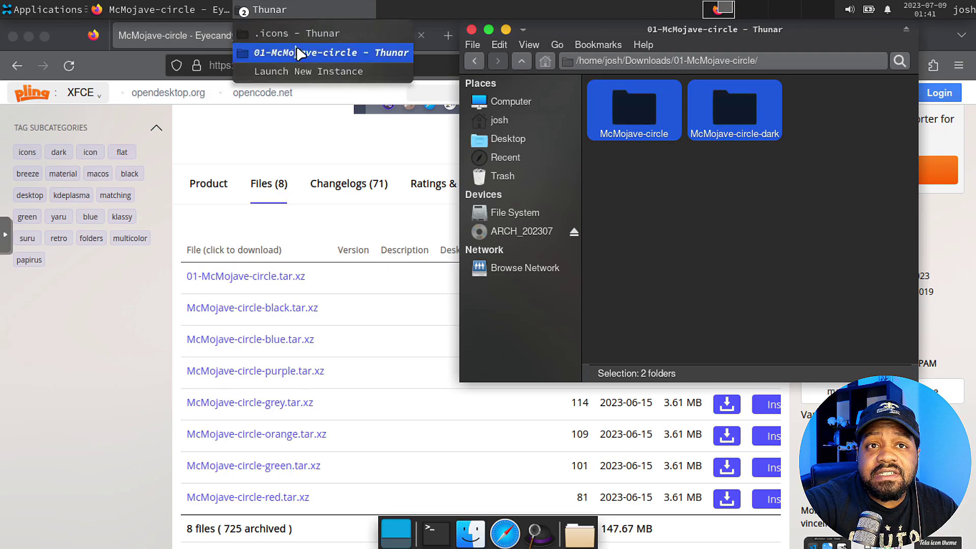
{"action": "left_click", "coordinate": [312, 34]}
{"action": "right_click", "coordinate": [213, 392]}
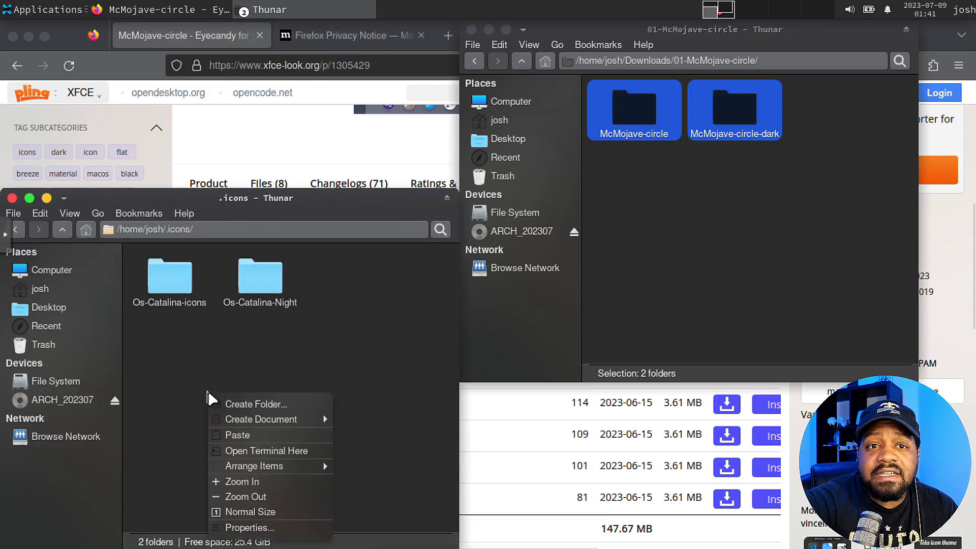
{"action": "left_click", "coordinate": [249, 434]}
{"action": "left_click", "coordinate": [323, 422]}
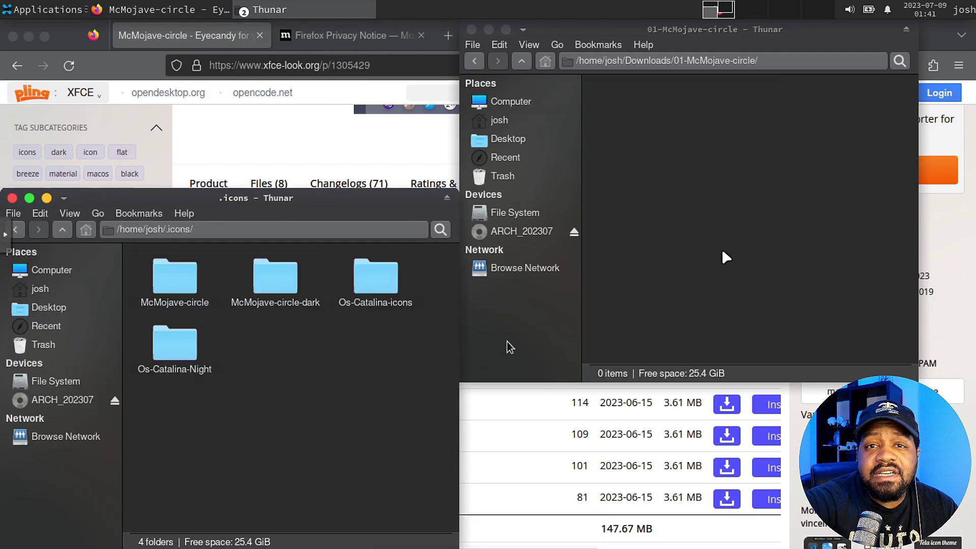
Return to Downloads and move the emptied 01-McMojave-circle folder to the trash.
{"action": "left_click", "coordinate": [522, 61]}
{"action": "right_click", "coordinate": [636, 129]}
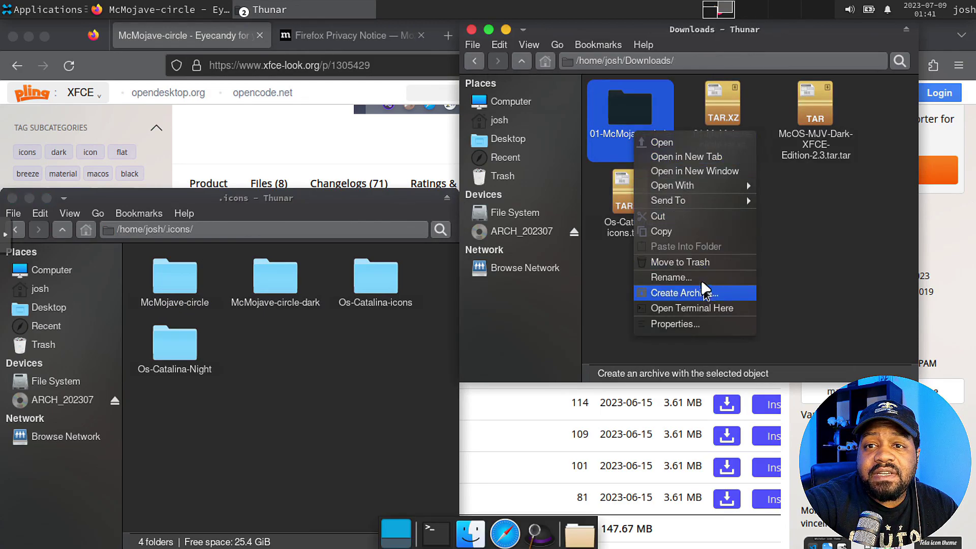
{"action": "key", "text": "Escape"}
{"action": "left_click", "coordinate": [732, 279]}
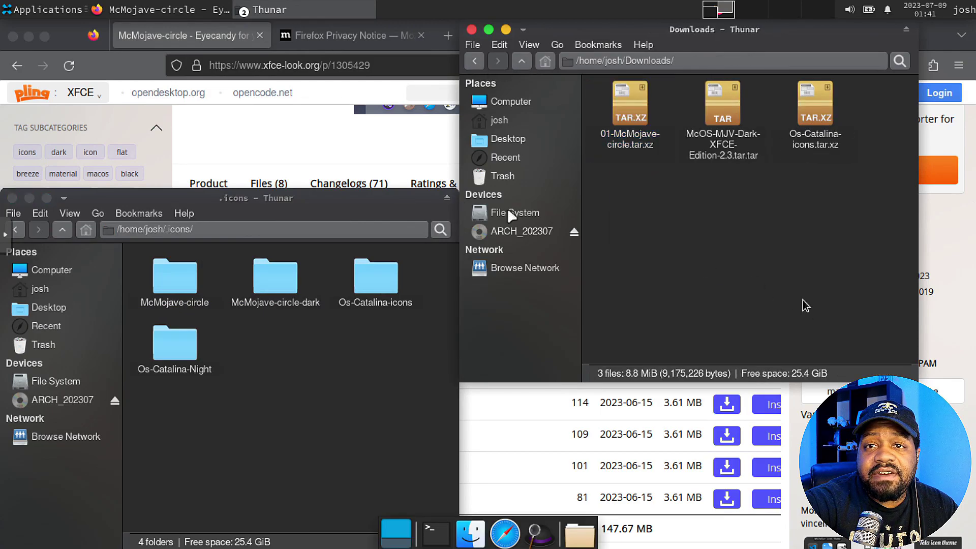
Open the Appearance settings, compare the two McMojave-circle icon variants and apply McMojave-circle-dark.
{"action": "left_click", "coordinate": [26, 8]}
{"action": "mouse_move", "coordinate": [93, 113]}
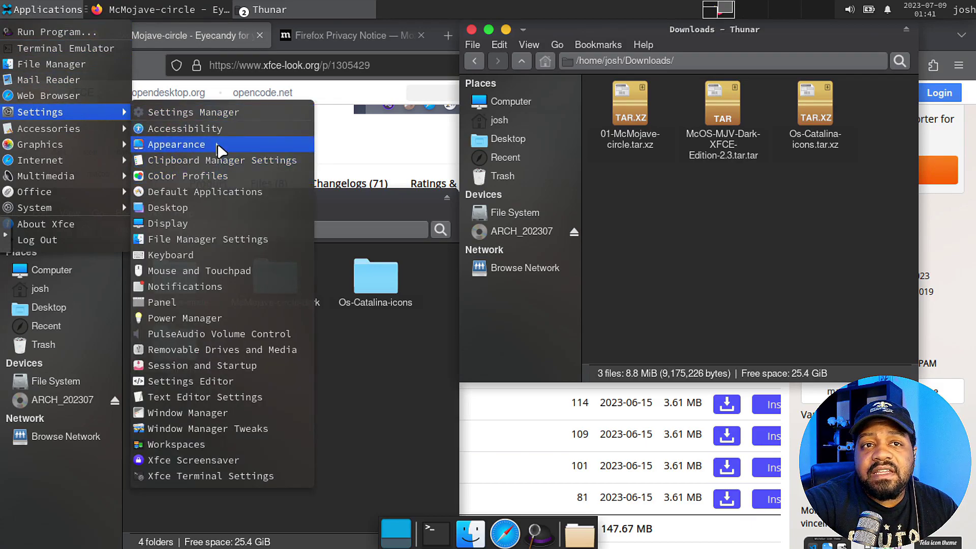
{"action": "left_click", "coordinate": [244, 145]}
{"action": "left_click", "coordinate": [401, 96]}
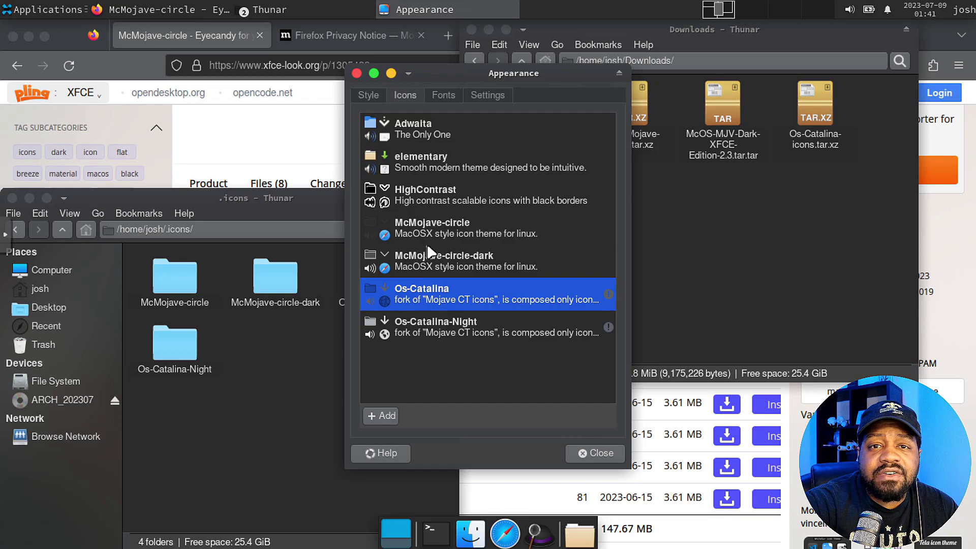
{"action": "left_click", "coordinate": [428, 261]}
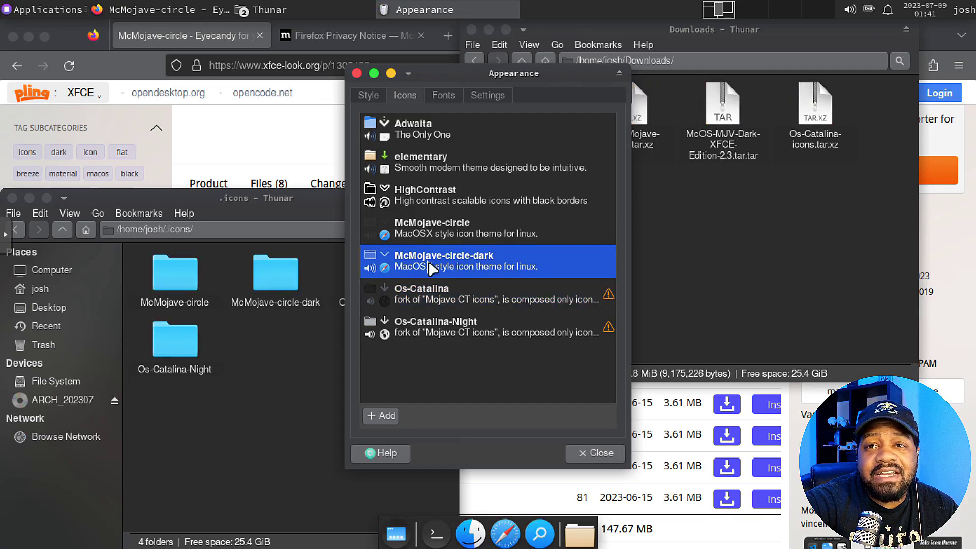
{"action": "left_click", "coordinate": [432, 235]}
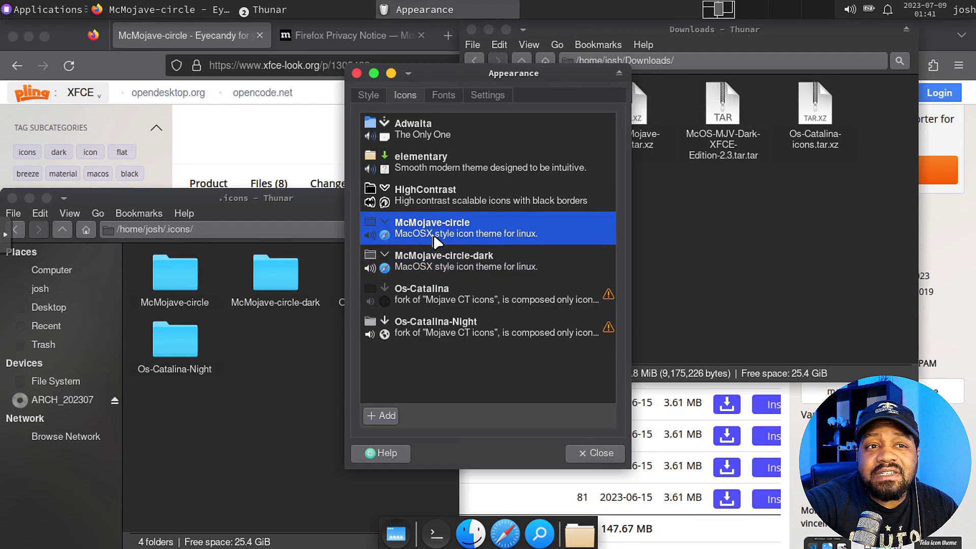
{"action": "left_click", "coordinate": [429, 261]}
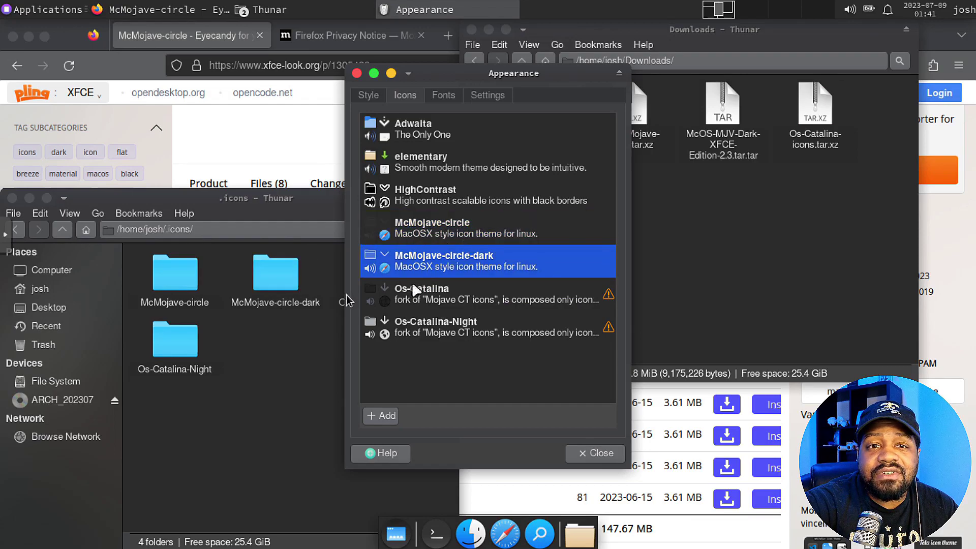
Review the style, icon and font settings in Appearance, then close the settings window.
{"action": "left_click", "coordinate": [367, 98]}
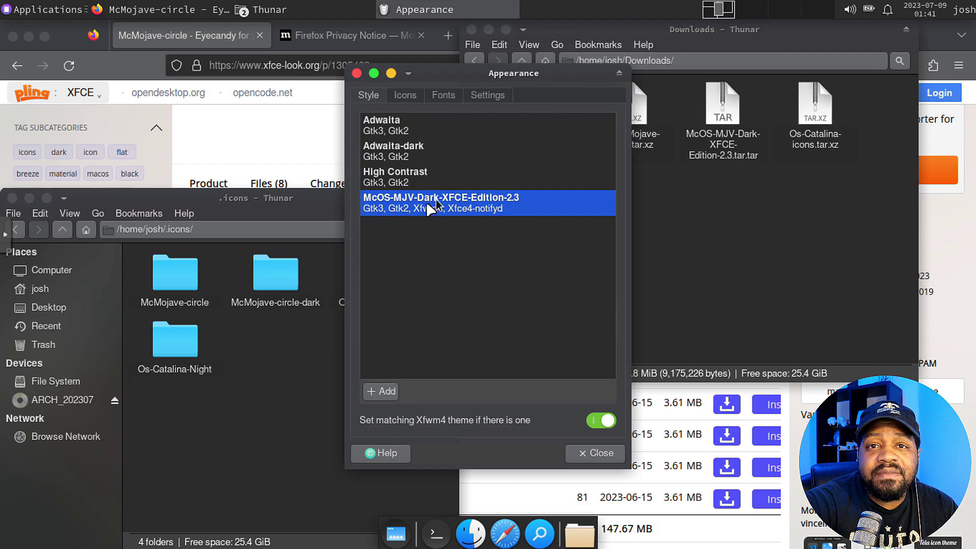
{"action": "left_click", "coordinate": [401, 94]}
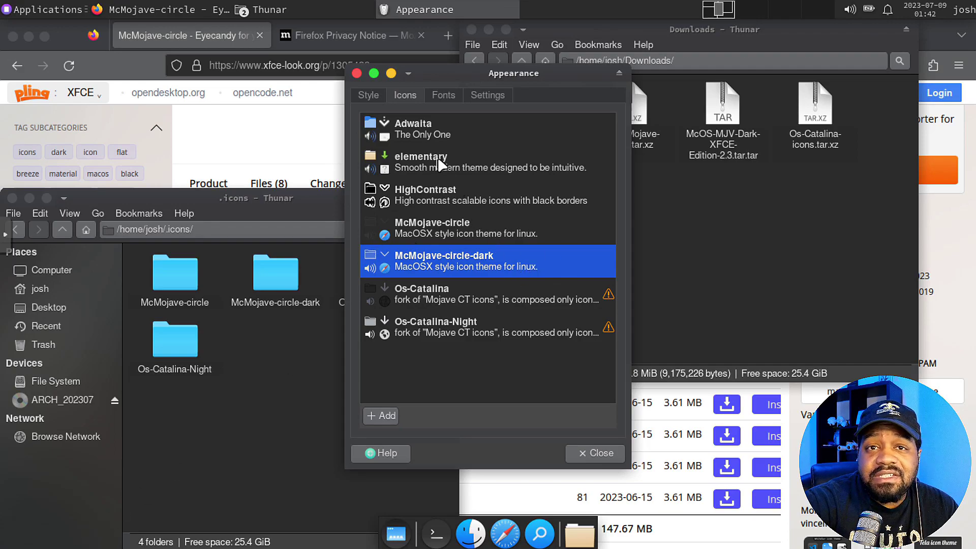
{"action": "left_click", "coordinate": [442, 96]}
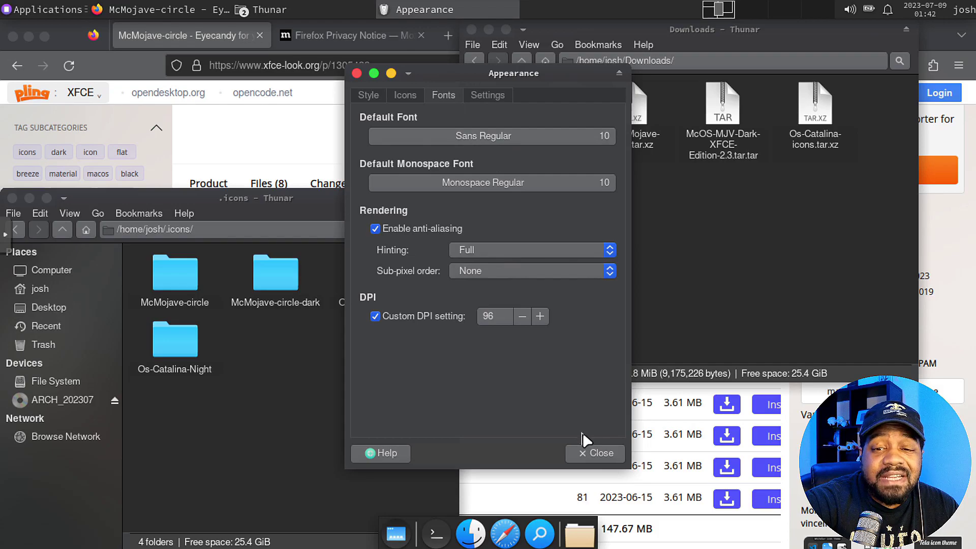
{"action": "left_click", "coordinate": [590, 453]}
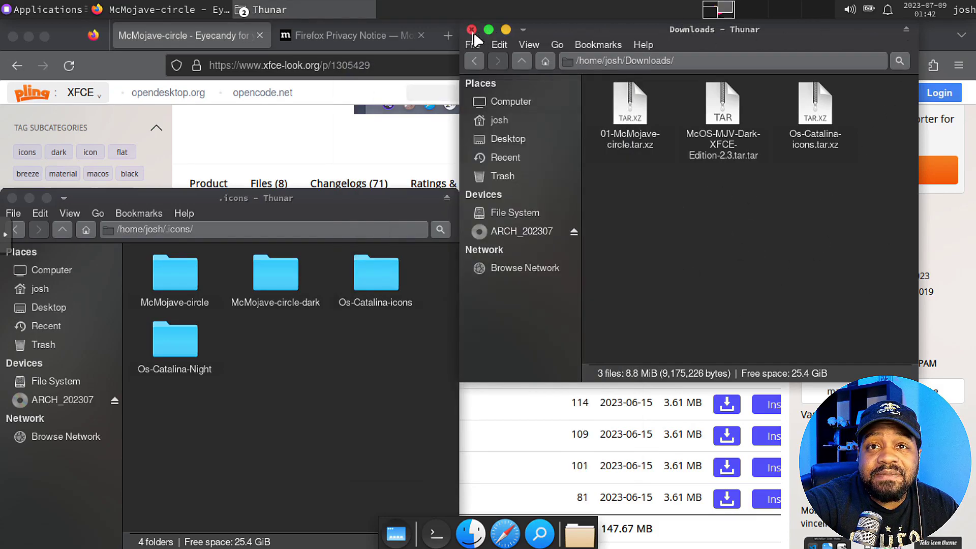
Go from .icons up to the home folder in Thunar and turn off the display of hidden files.
{"action": "left_click_drag", "start_coordinate": [632, 36], "coordinate": [650, 85]}
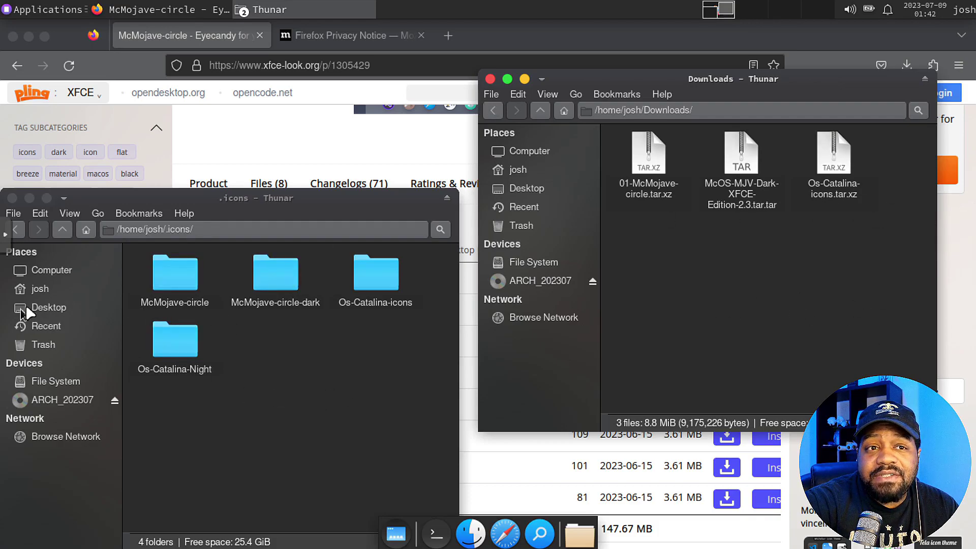
{"action": "left_click", "coordinate": [64, 230]}
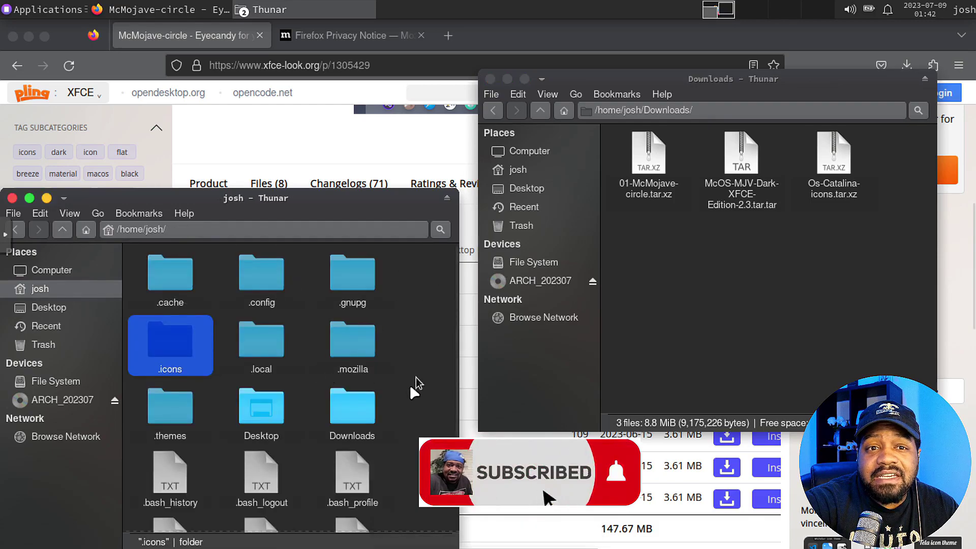
{"action": "left_click", "coordinate": [69, 213]}
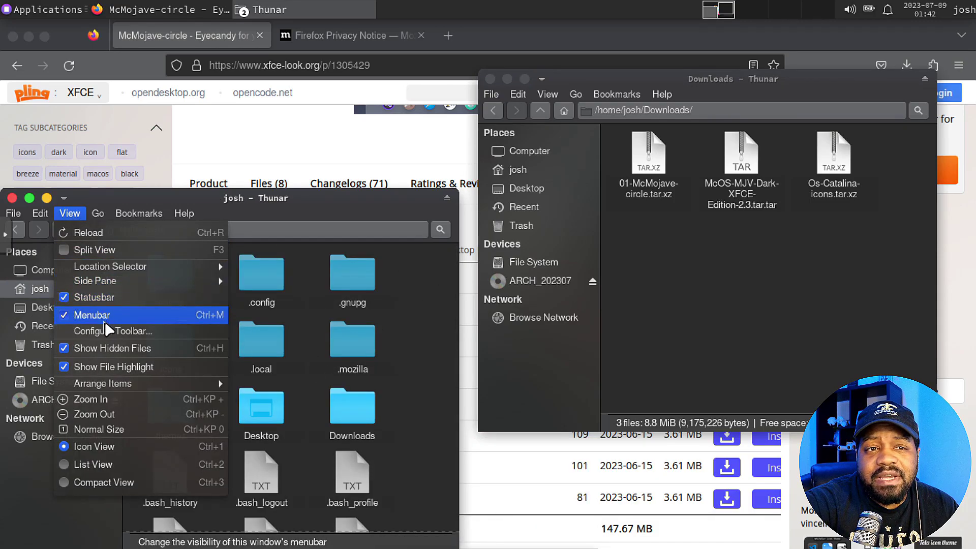
{"action": "left_click", "coordinate": [102, 347]}
{"action": "left_click", "coordinate": [432, 257]}
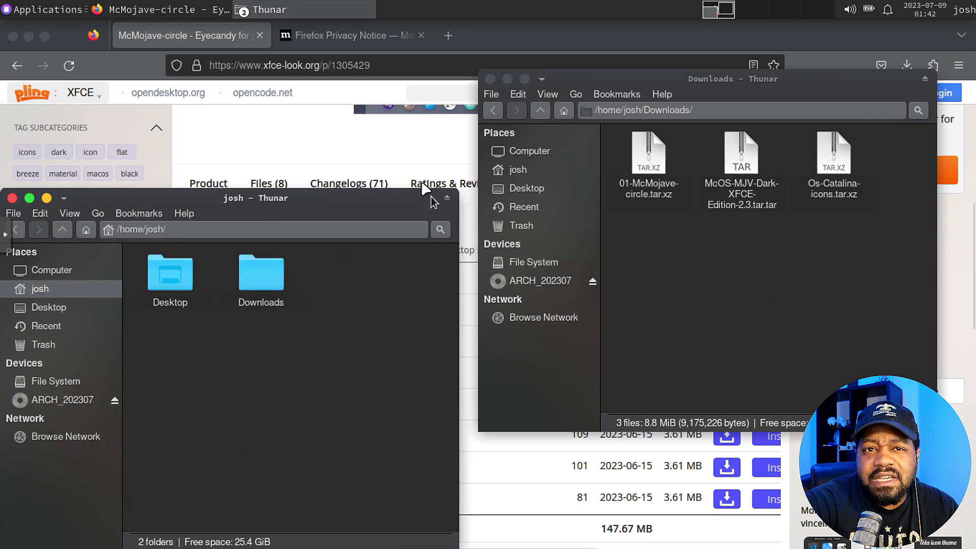
Search the web for "mac os background" in a new browser tab and preview the daytime Catalina island image.
{"action": "left_click", "coordinate": [448, 36]}
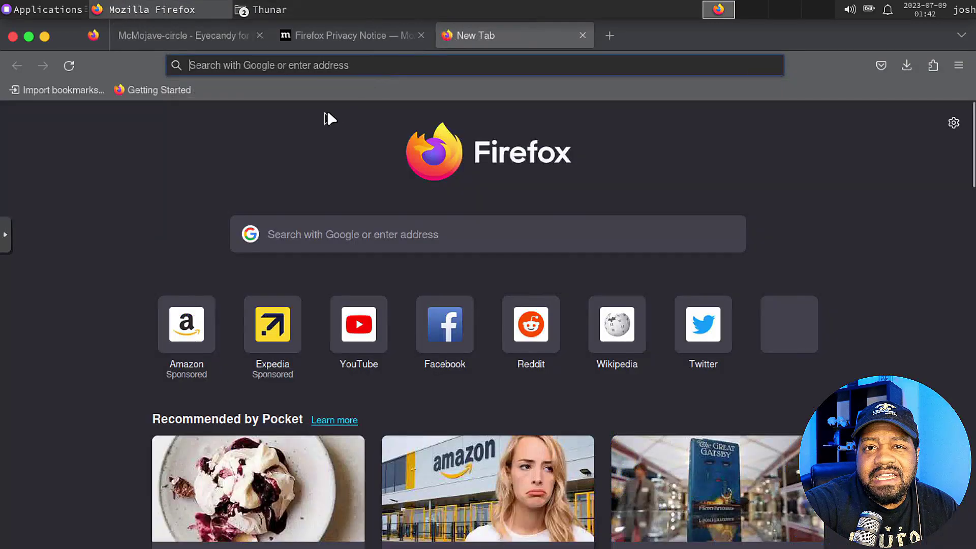
{"action": "left_click", "coordinate": [395, 74]}
{"action": "type", "text": "ma"}
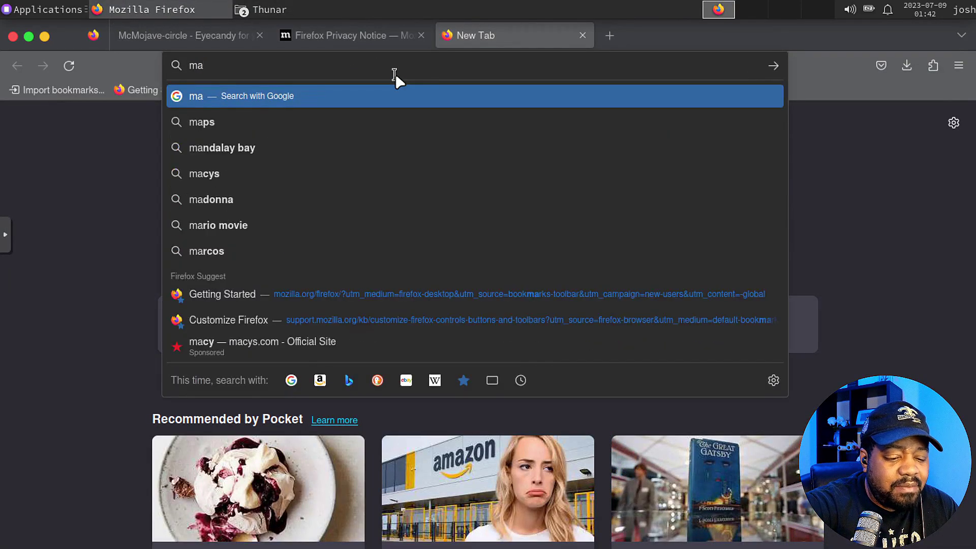
{"action": "type", "text": "c os"}
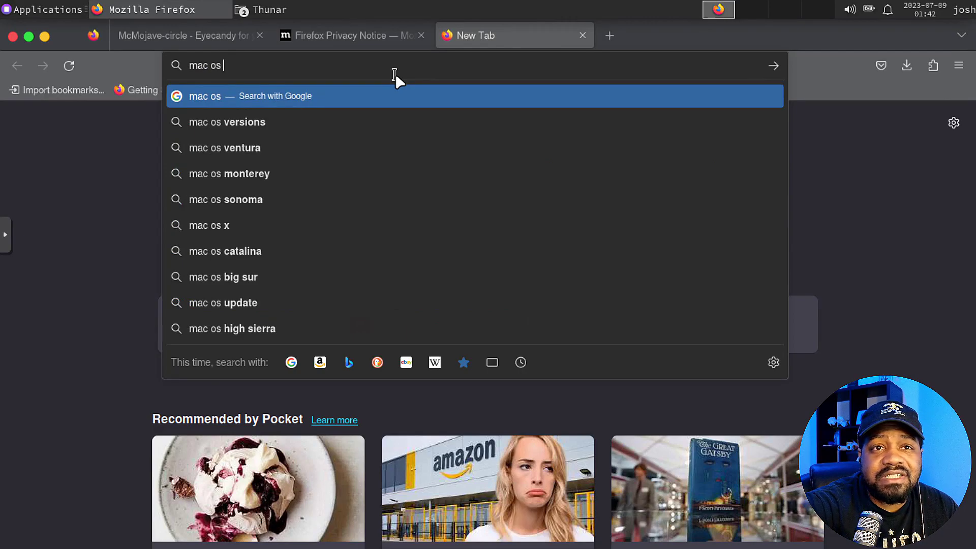
{"action": "type", "text": " background"}
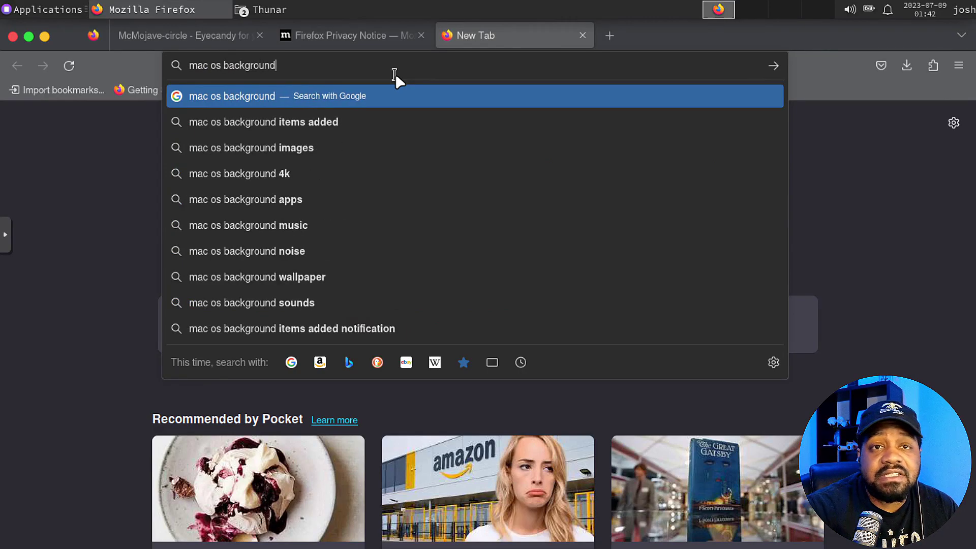
{"action": "key", "text": "Return"}
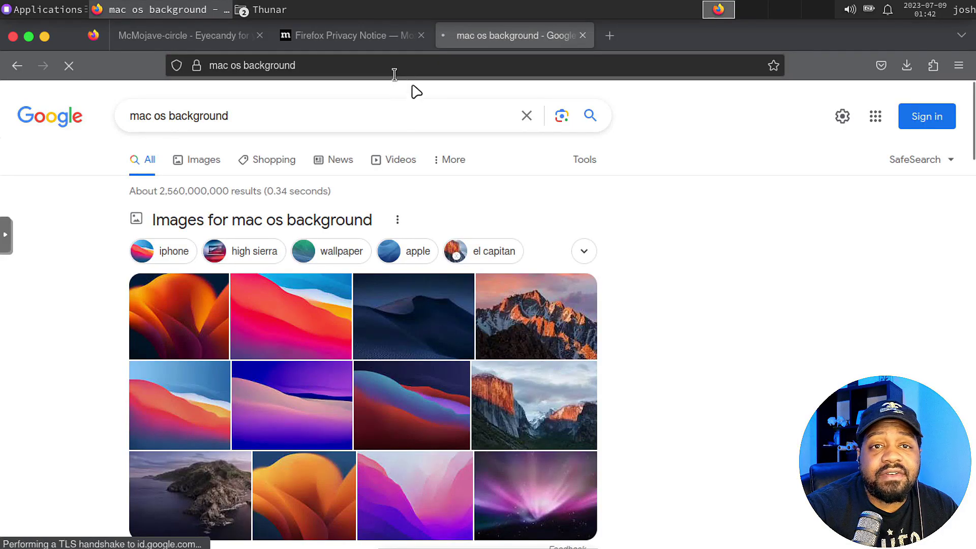
{"action": "scroll", "coordinate": [666, 353], "scroll_direction": "down", "scroll_amount": 3}
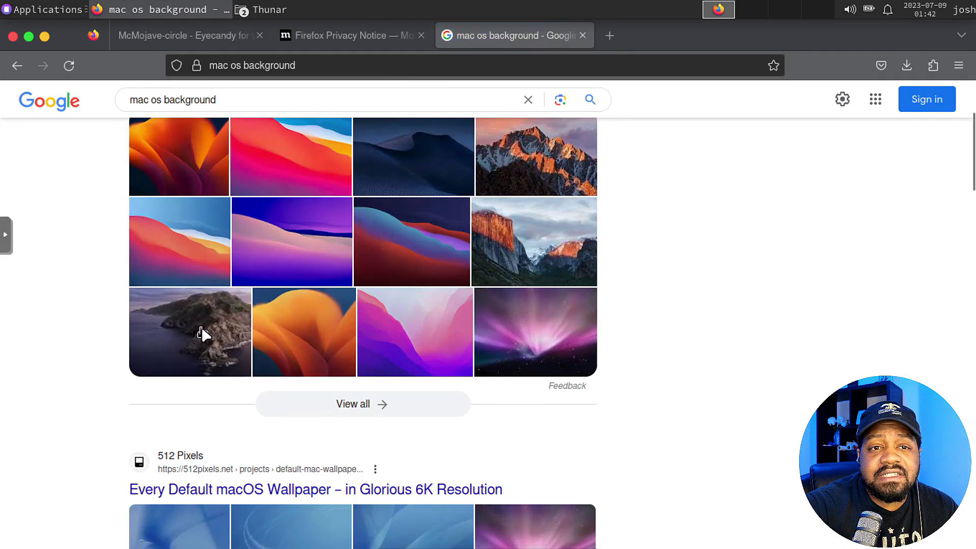
{"action": "left_click", "coordinate": [201, 331]}
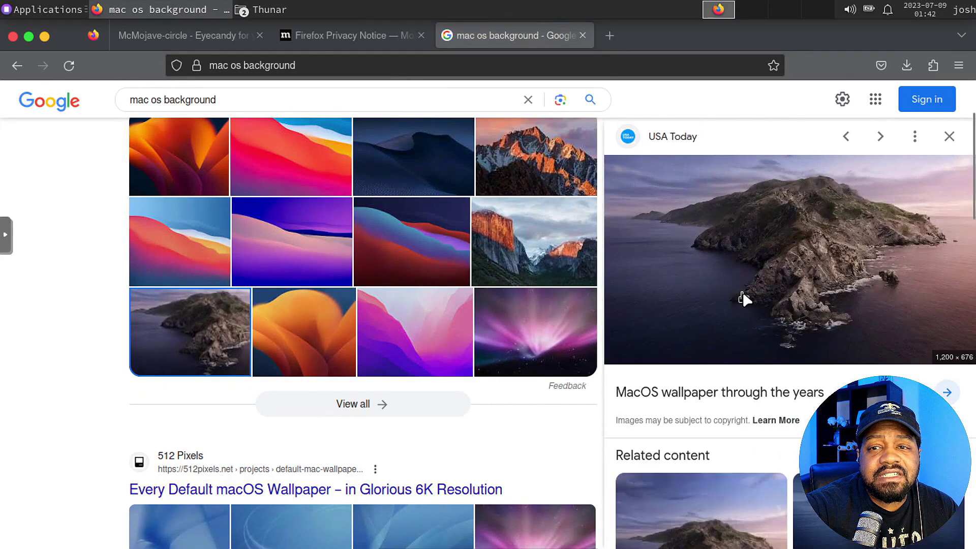
{"action": "left_click", "coordinate": [810, 266]}
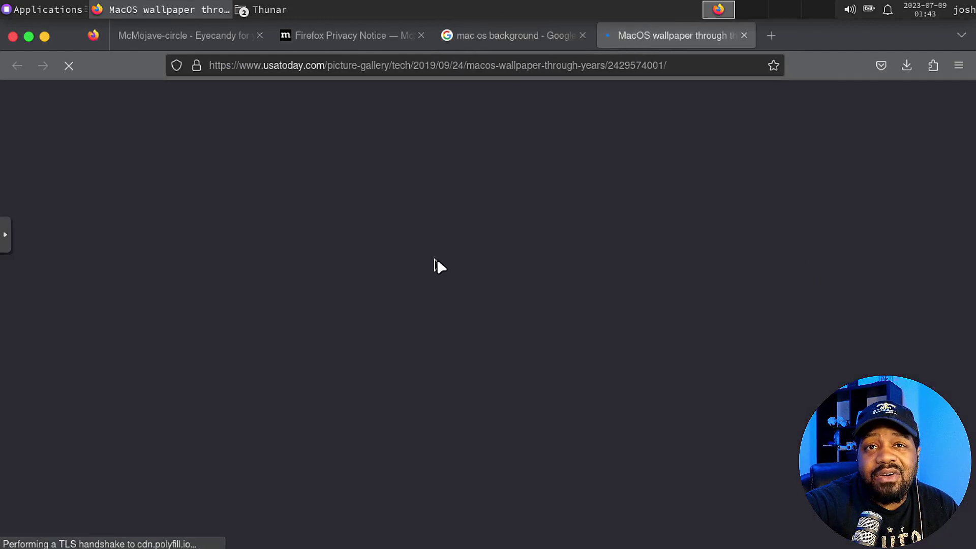
{"action": "scroll", "coordinate": [512, 283], "scroll_direction": "down", "scroll_amount": 3}
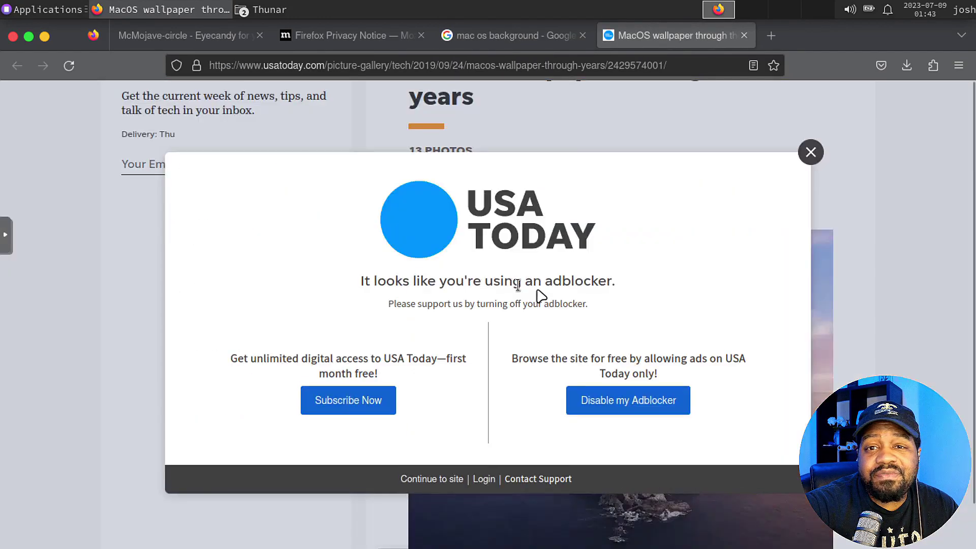
{"action": "left_click", "coordinate": [809, 108]}
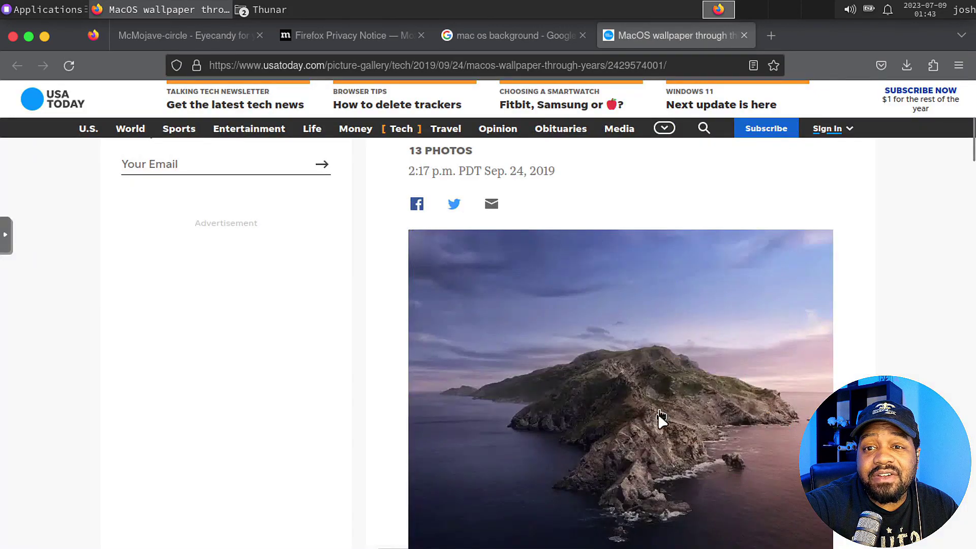
{"action": "scroll", "coordinate": [653, 424], "scroll_direction": "down", "scroll_amount": 5}
{"action": "scroll", "coordinate": [640, 303], "scroll_direction": "up", "scroll_amount": 3}
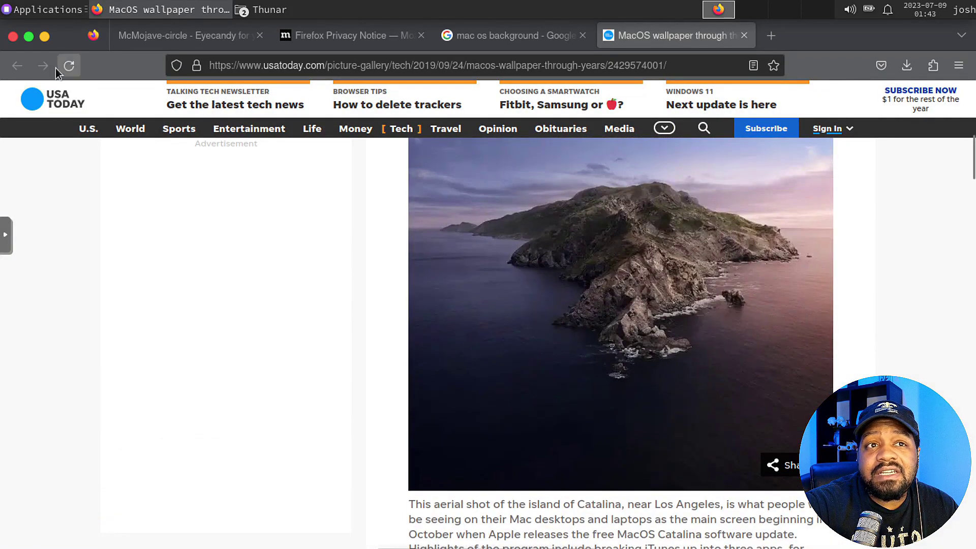
{"action": "left_click", "coordinate": [744, 35]}
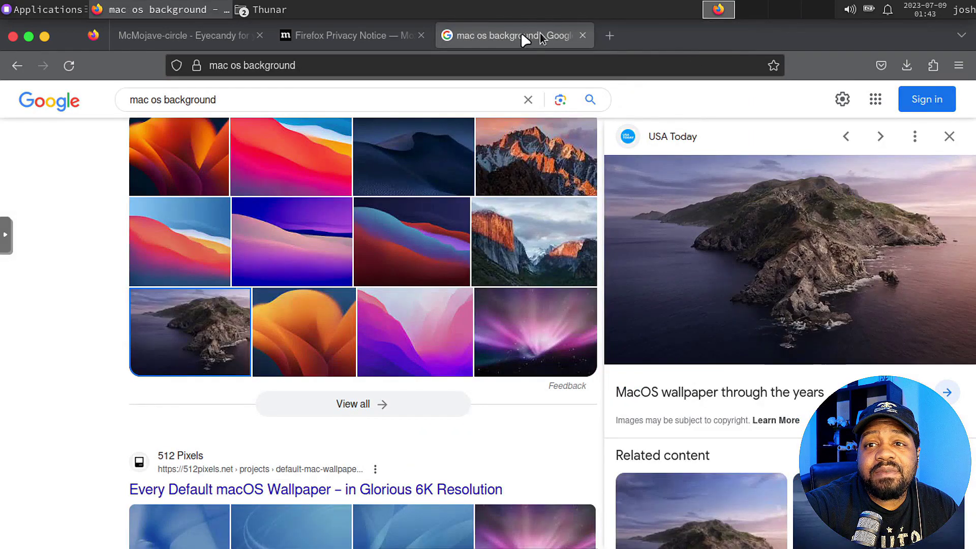
Preview the related night version of the Catalina wallpaper, visit its wallpapershome.ru page and view the full-size image 21589.jpg.
{"action": "scroll", "coordinate": [711, 349], "scroll_direction": "down", "scroll_amount": 3}
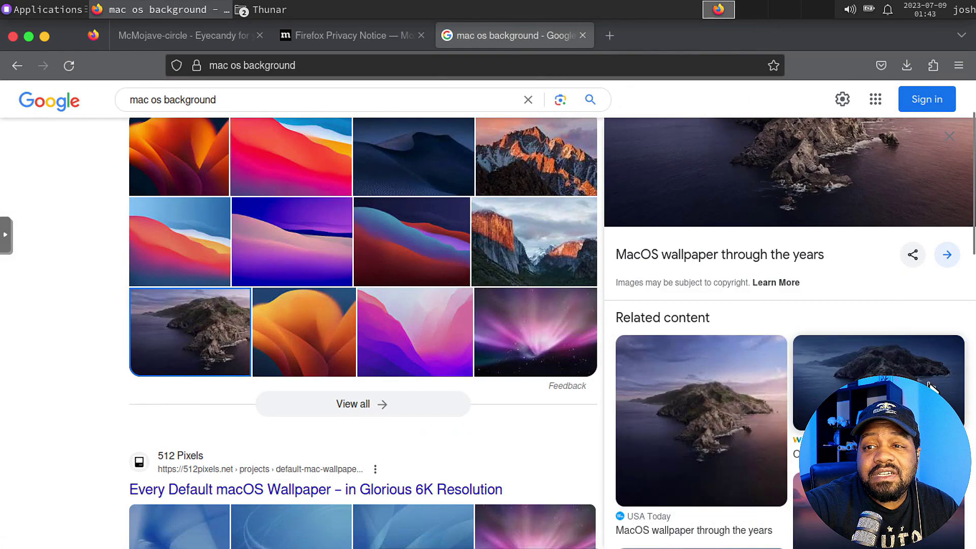
{"action": "left_click", "coordinate": [711, 356]}
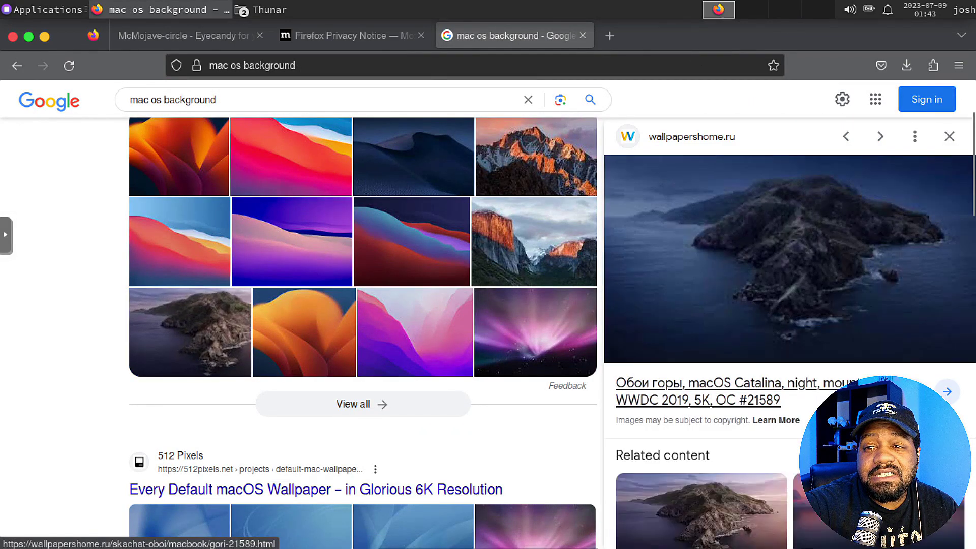
{"action": "left_click", "coordinate": [772, 300]}
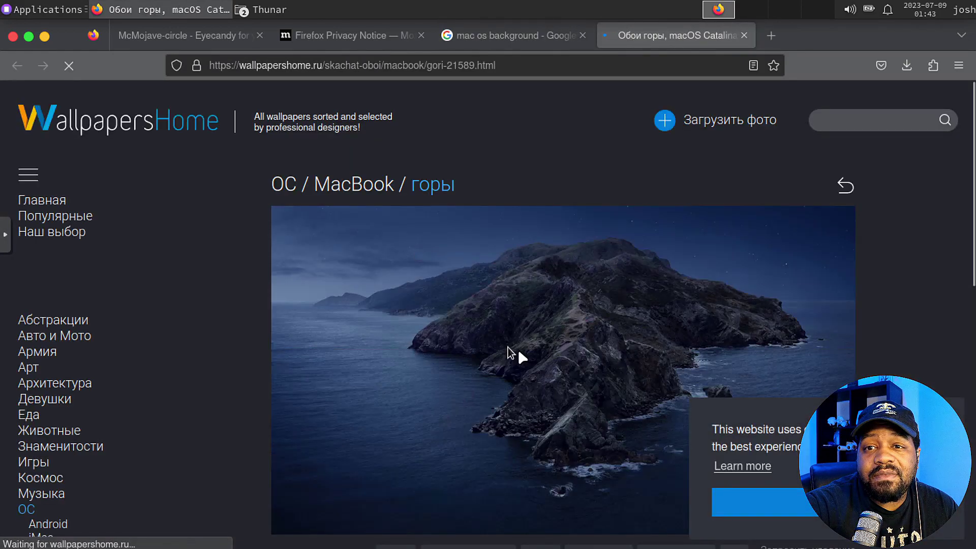
{"action": "left_click", "coordinate": [514, 354]}
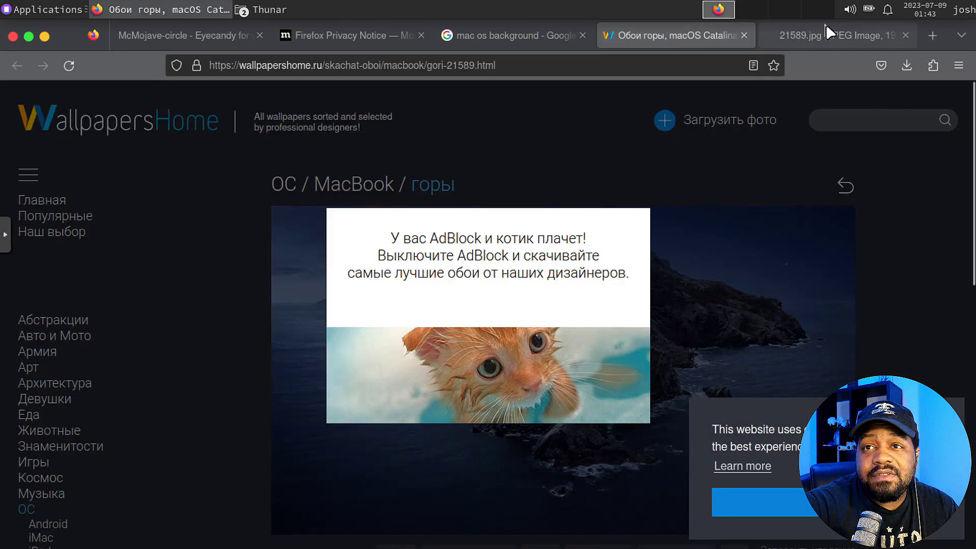
{"action": "left_click", "coordinate": [819, 35]}
Save the full-size night Catalina image as 21589.jpg in the Downloads folder.
{"action": "left_click", "coordinate": [578, 282]}
{"action": "right_click", "coordinate": [580, 283]}
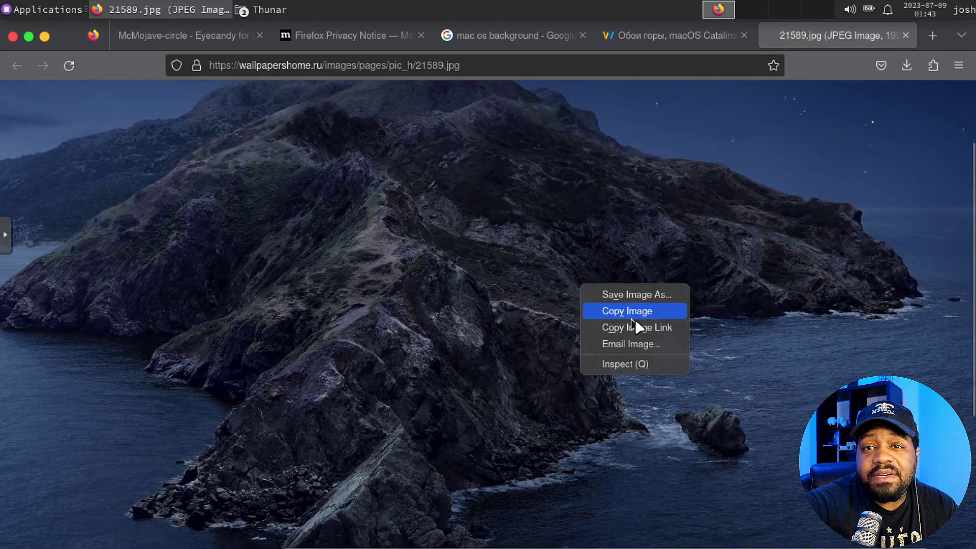
{"action": "left_click", "coordinate": [663, 295]}
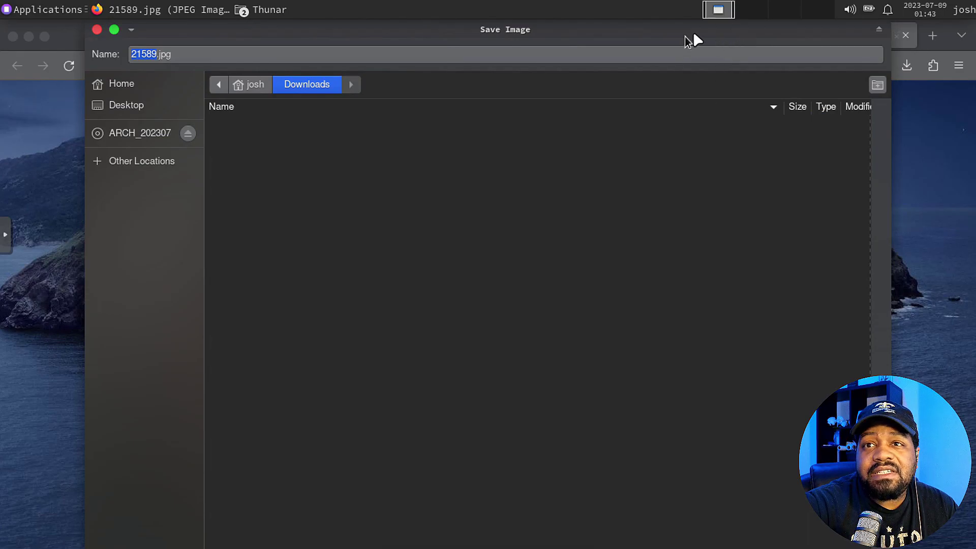
{"action": "left_click_drag", "start_coordinate": [700, 23], "coordinate": [700, 123]}
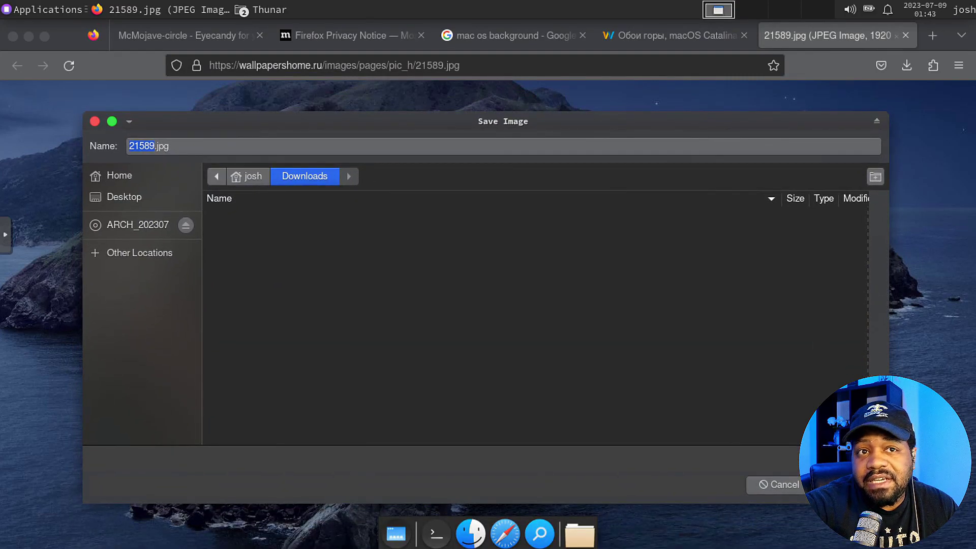
{"action": "key", "text": "Return"}
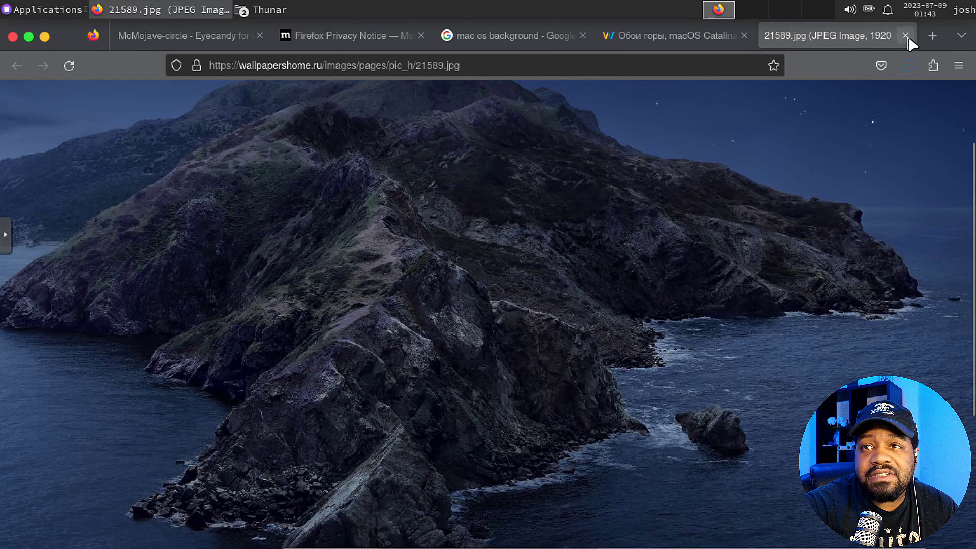
Close the image and wallpapershome.ru tabs, and restore the browser window from its maximized size.
{"action": "left_click", "coordinate": [315, 317]}
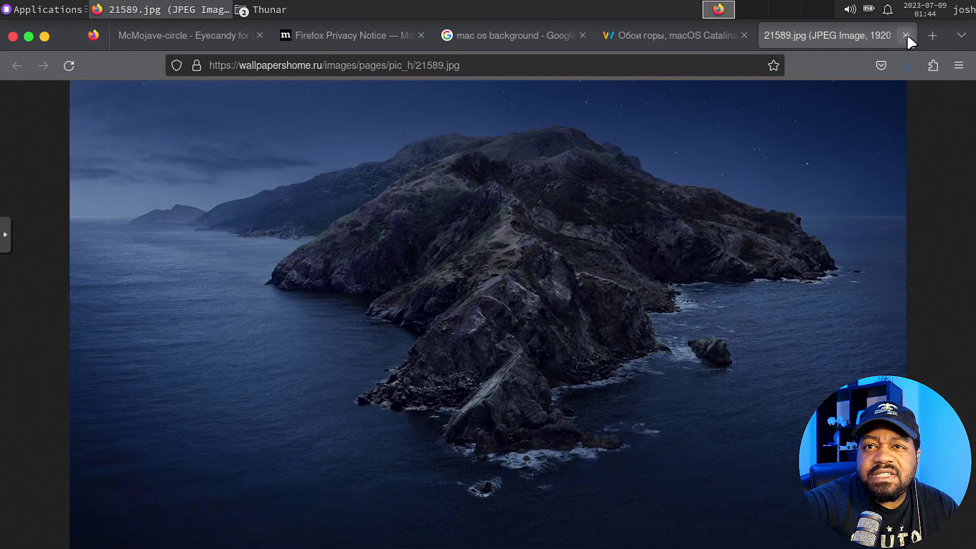
{"action": "left_click", "coordinate": [906, 35]}
{"action": "left_click", "coordinate": [744, 35]}
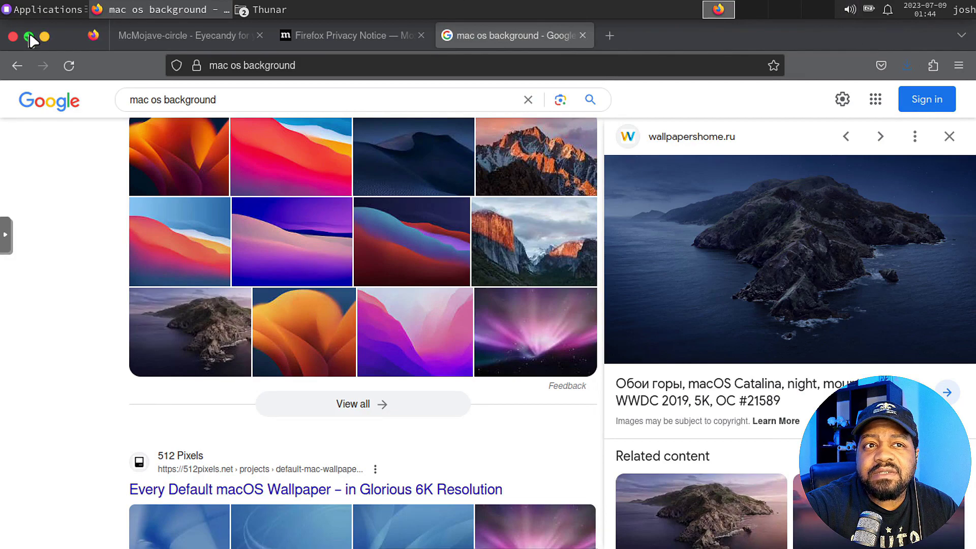
{"action": "double_click", "coordinate": [90, 30]}
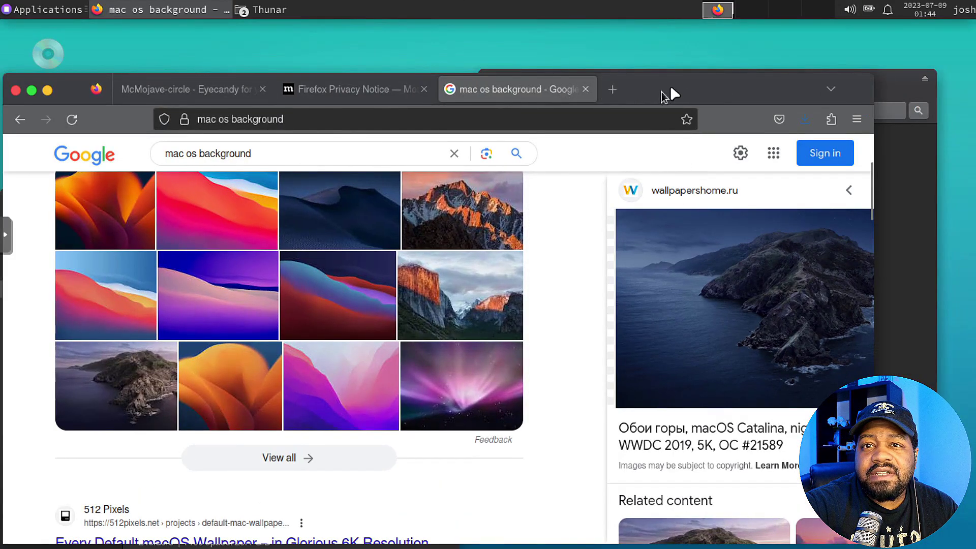
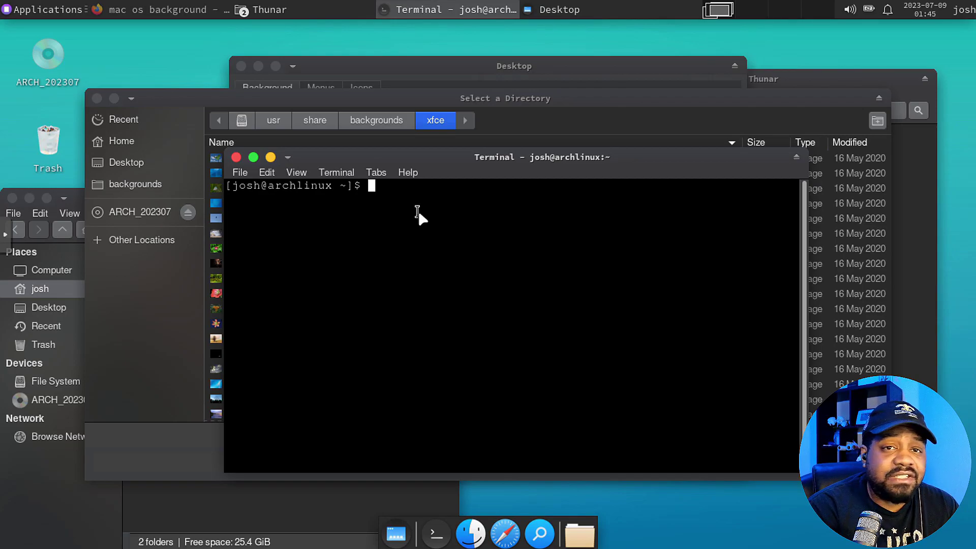
In the terminal, change to the Downloads directory and list its files.
{"action": "type", "text": "cd "}
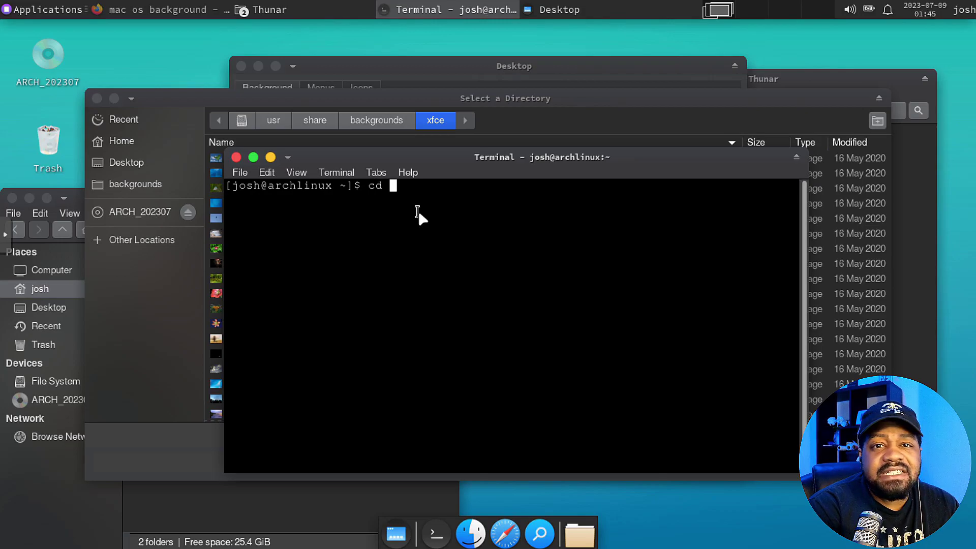
{"action": "type", "text": "Down"}
{"action": "key", "text": "Tab"}
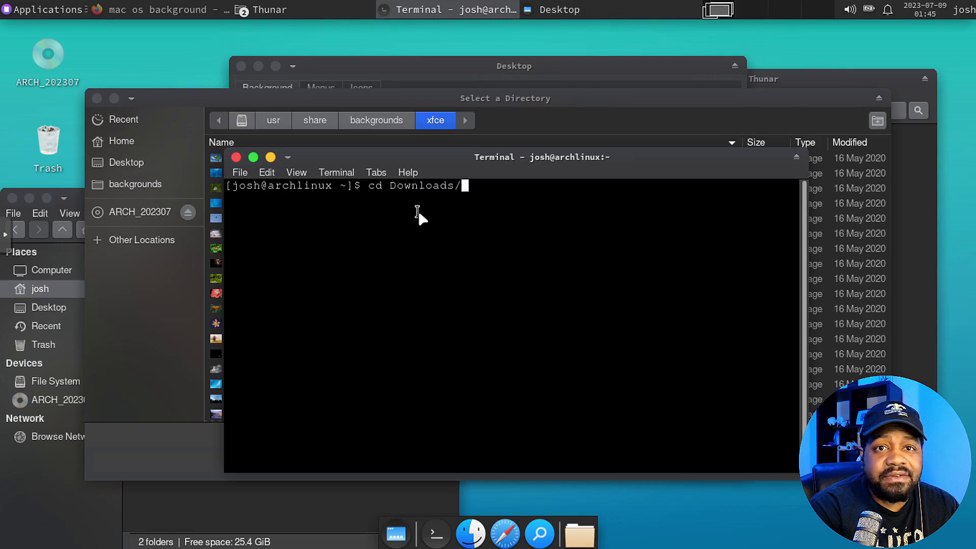
{"action": "key", "text": "Return"}
{"action": "type", "text": "ls"}
{"action": "key", "text": "Return"}
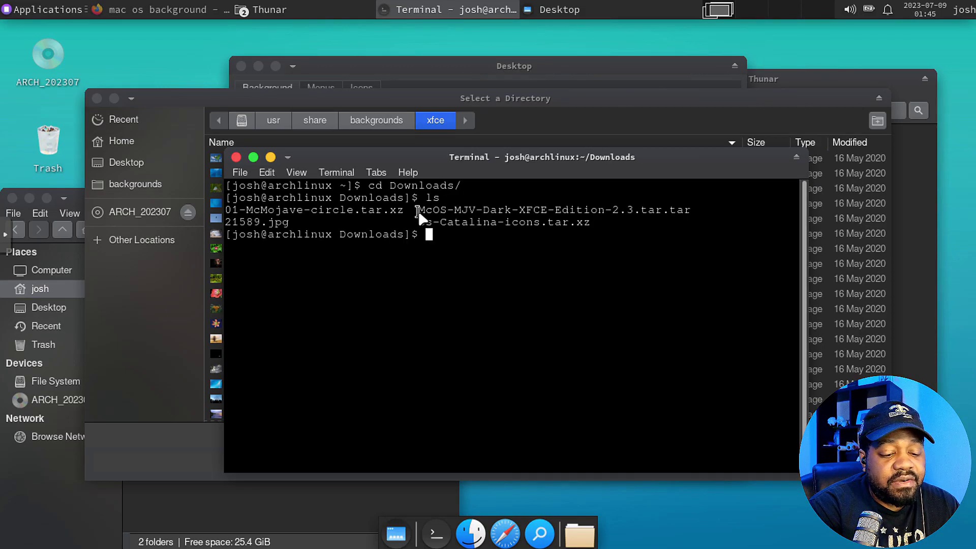
Move 21589.jpg to /usr/share/backgrounds/xfce/ with sudo mv, entering the account password, and exit the terminal.
{"action": "type", "text": "sudo mv "}
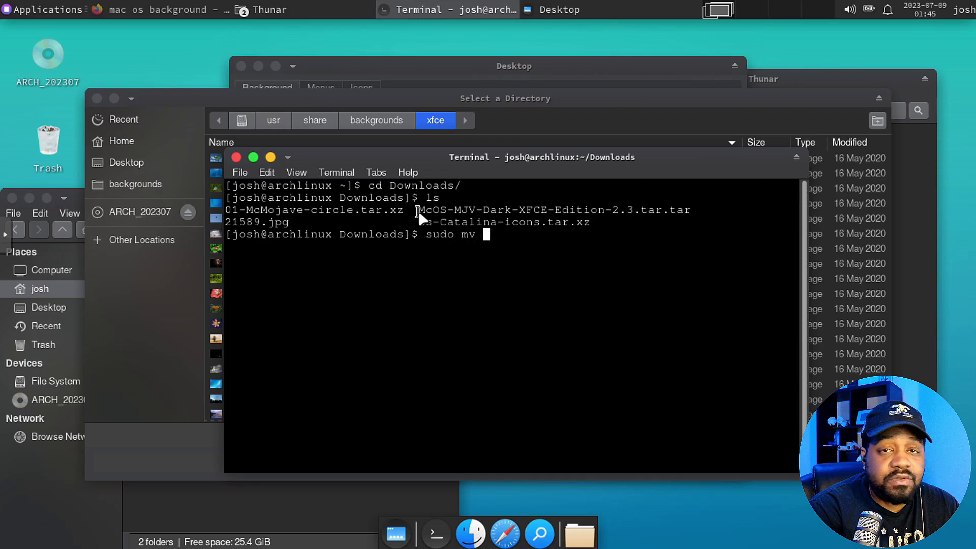
{"action": "type", "text": "21"}
{"action": "key", "text": "Tab"}
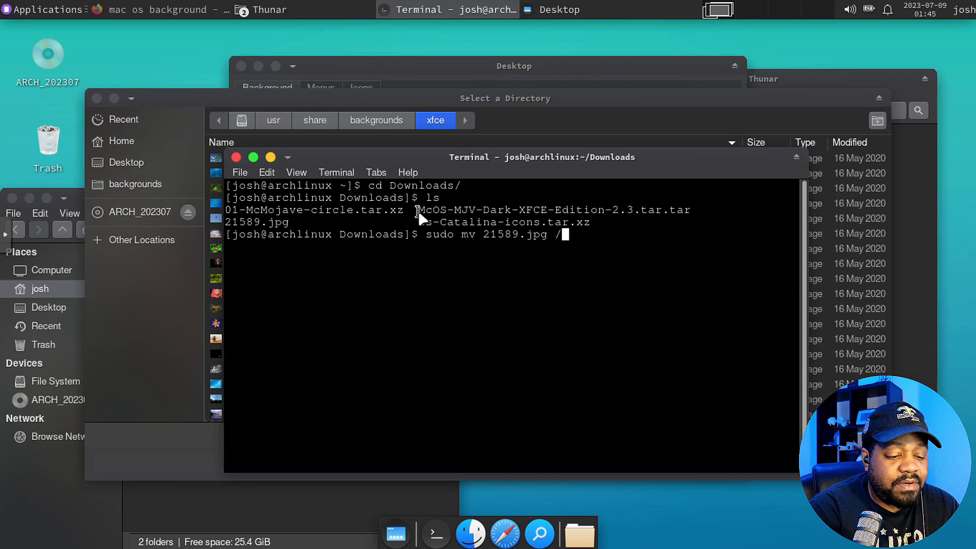
{"action": "type", "text": "/usr/sh"}
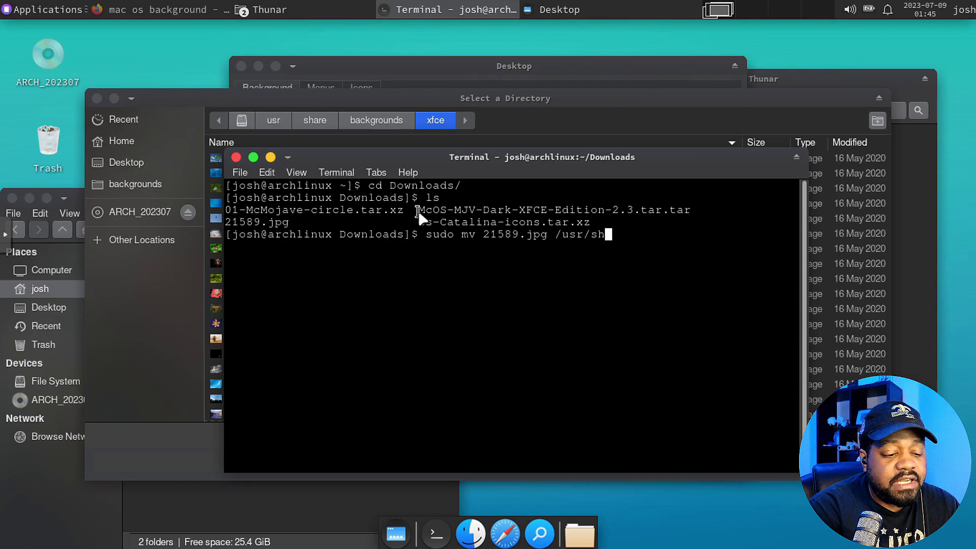
{"action": "type", "text": "are/backg"}
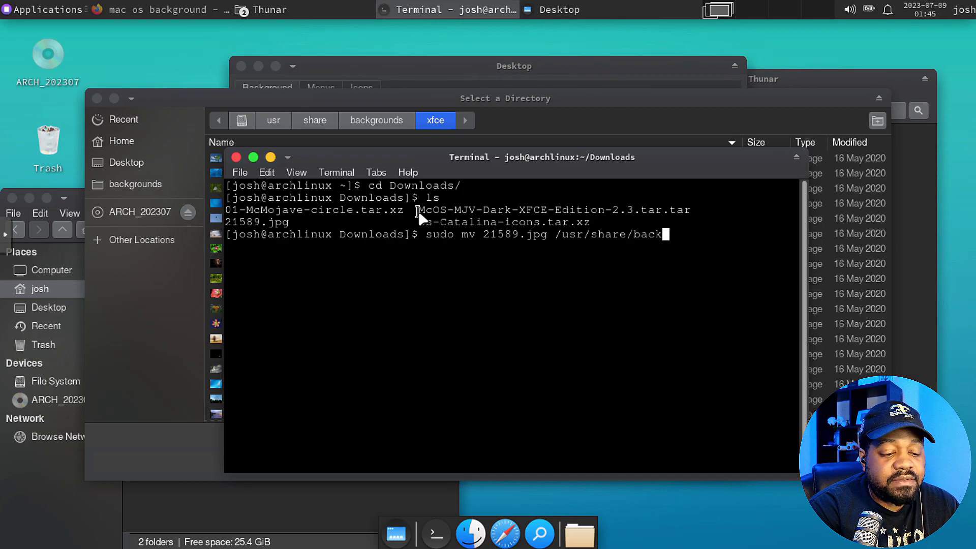
{"action": "key", "text": "Tab"}
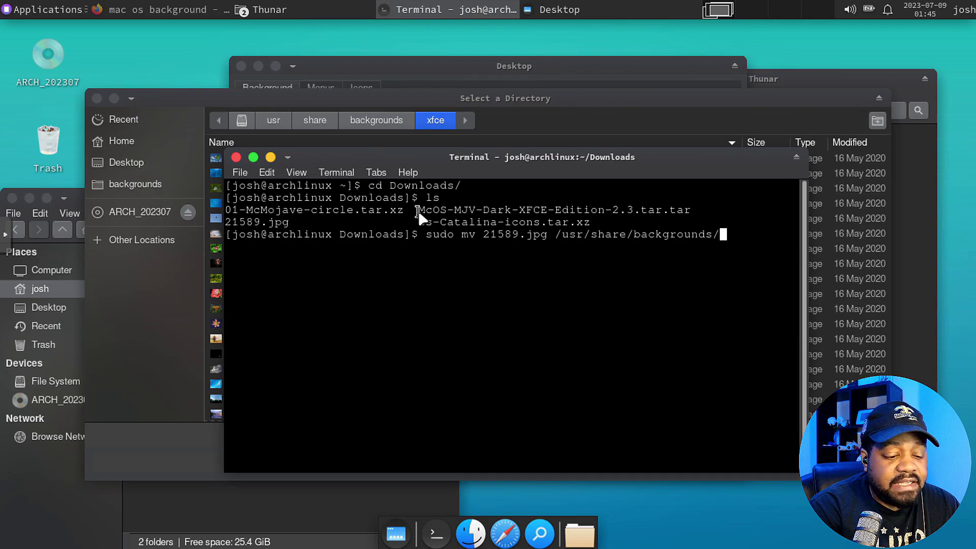
{"action": "type", "text": "xf"}
{"action": "key", "text": "Tab"}
{"action": "key", "text": "Return"}
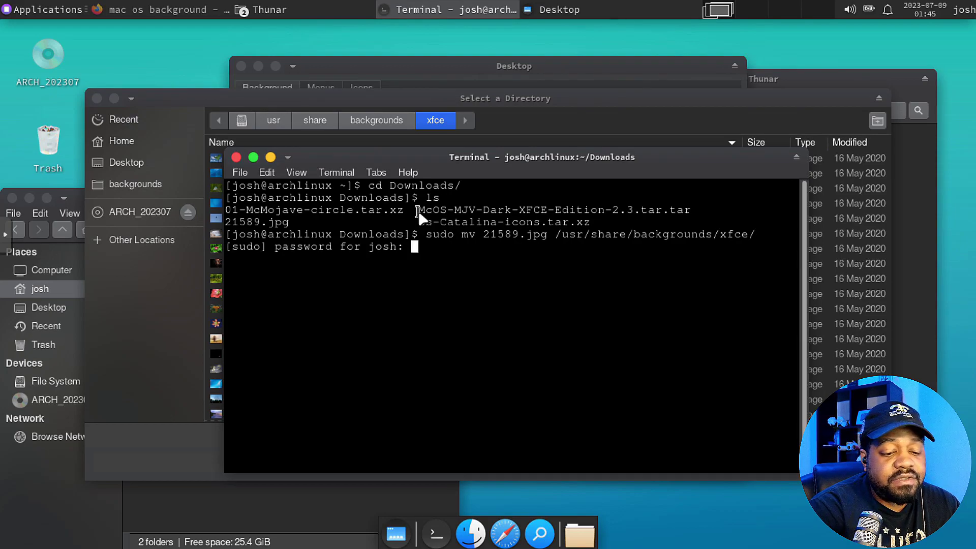
{"action": "key", "text": "Return"}
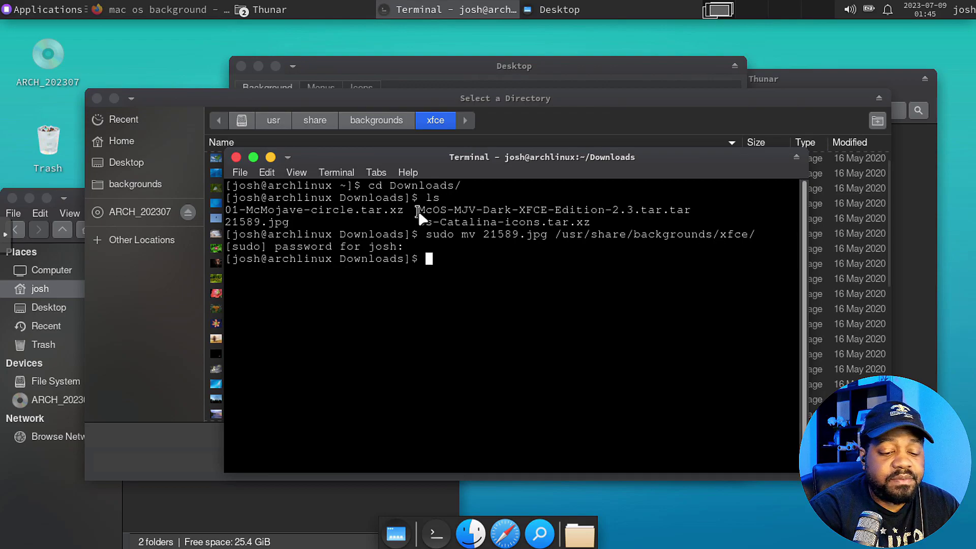
{"action": "type", "text": "exit"}
{"action": "key", "text": "Return"}
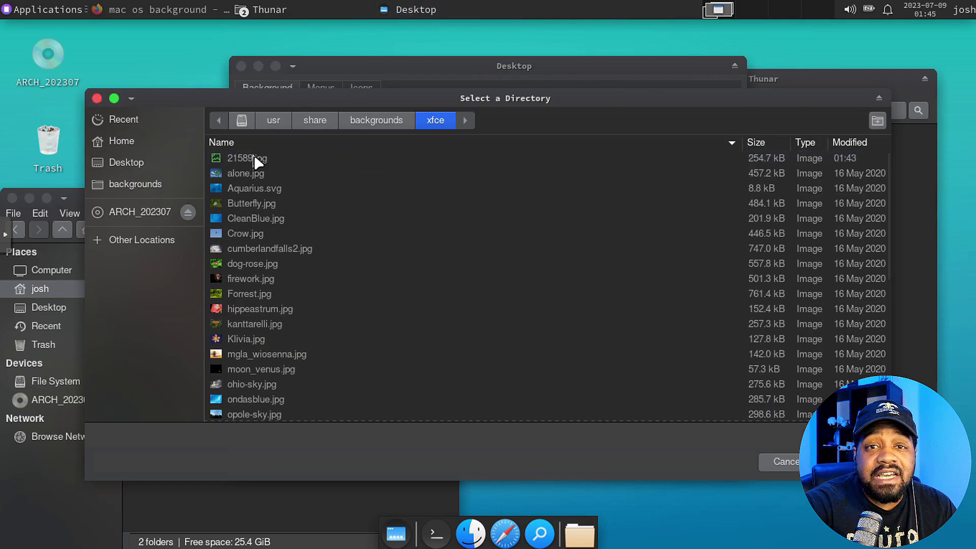
Cancel the wallpaper folder selection, look through the available wallpapers, and close the desktop settings.
{"action": "left_click", "coordinate": [781, 464]}
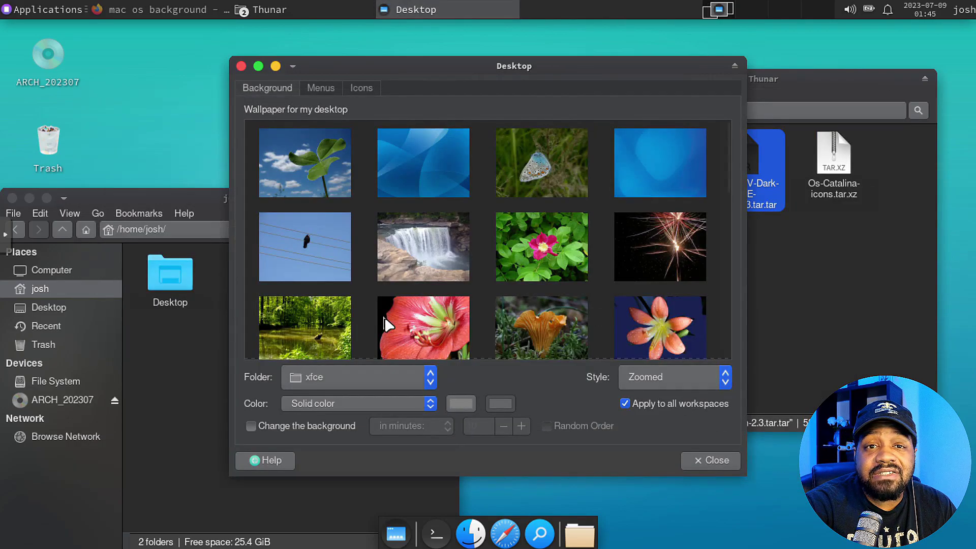
{"action": "scroll", "coordinate": [491, 230], "scroll_direction": "down", "scroll_amount": 5}
{"action": "scroll", "coordinate": [495, 242], "scroll_direction": "up", "scroll_amount": 10}
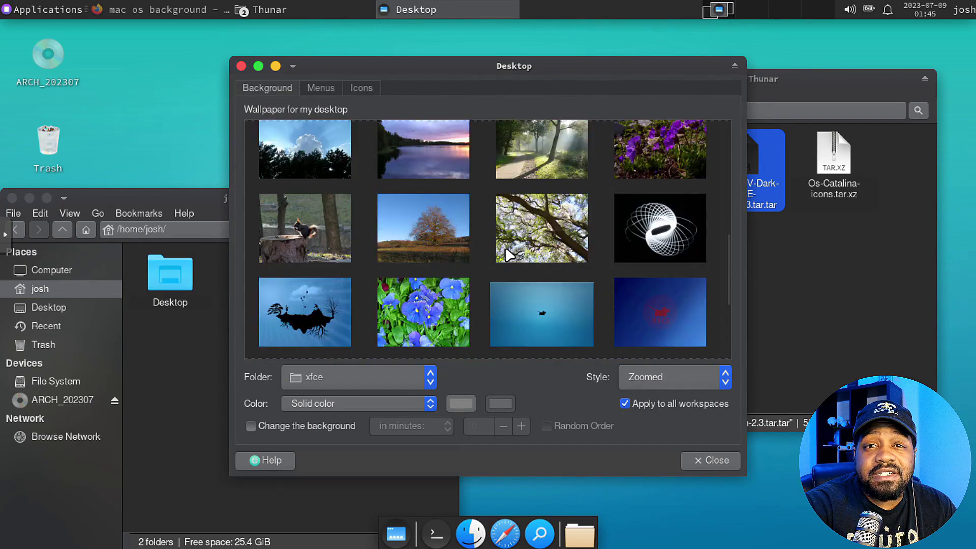
{"action": "left_click", "coordinate": [715, 460]}
Reopen the desktop settings, apply the night Catalina image as wallpaper, and close the settings and both file manager windows.
{"action": "right_click", "coordinate": [197, 97]}
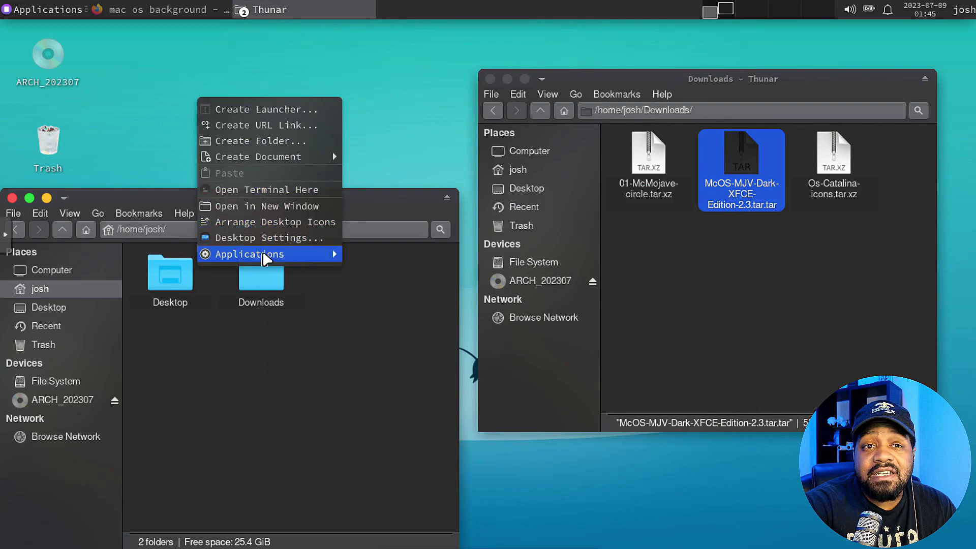
{"action": "left_click", "coordinate": [283, 235]}
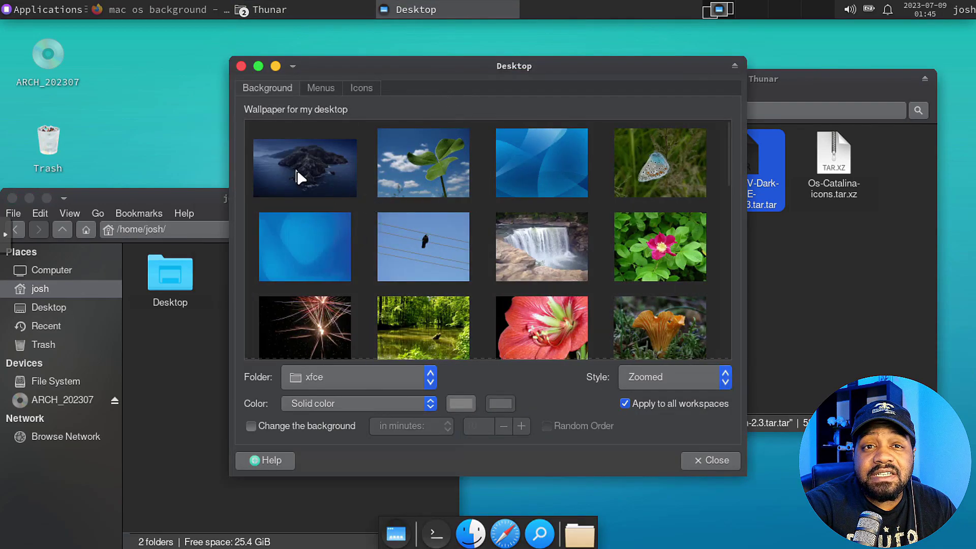
{"action": "left_click", "coordinate": [299, 171]}
{"action": "left_click", "coordinate": [716, 460]}
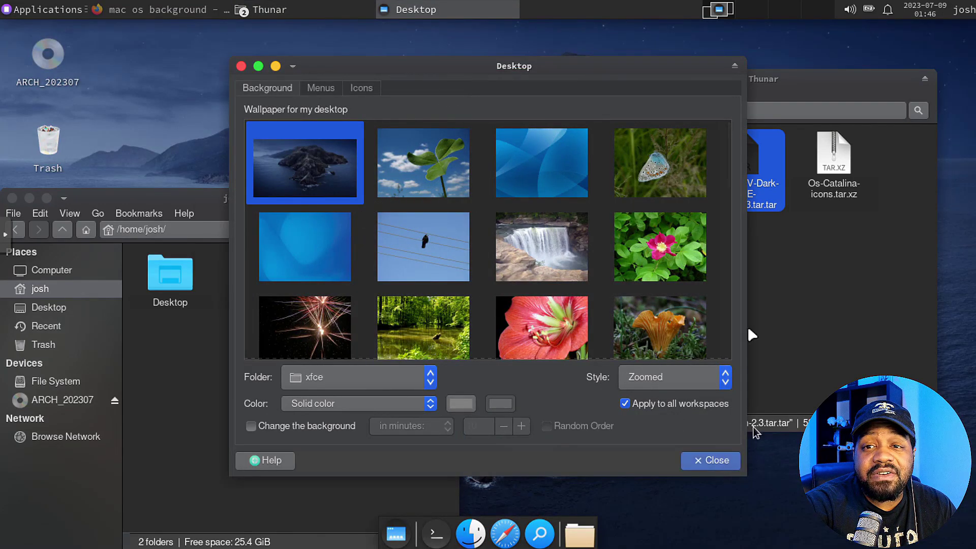
{"action": "left_click", "coordinate": [491, 79]}
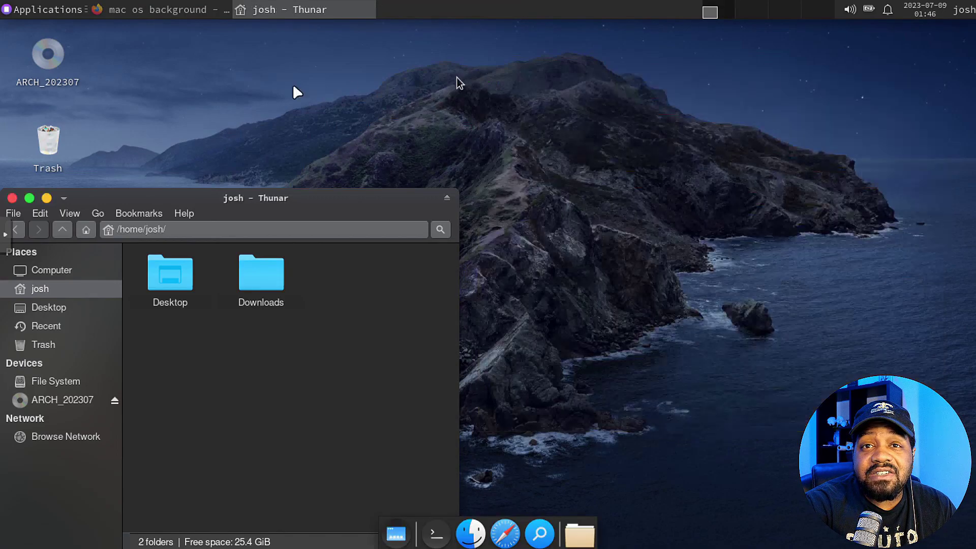
{"action": "left_click", "coordinate": [12, 198]}
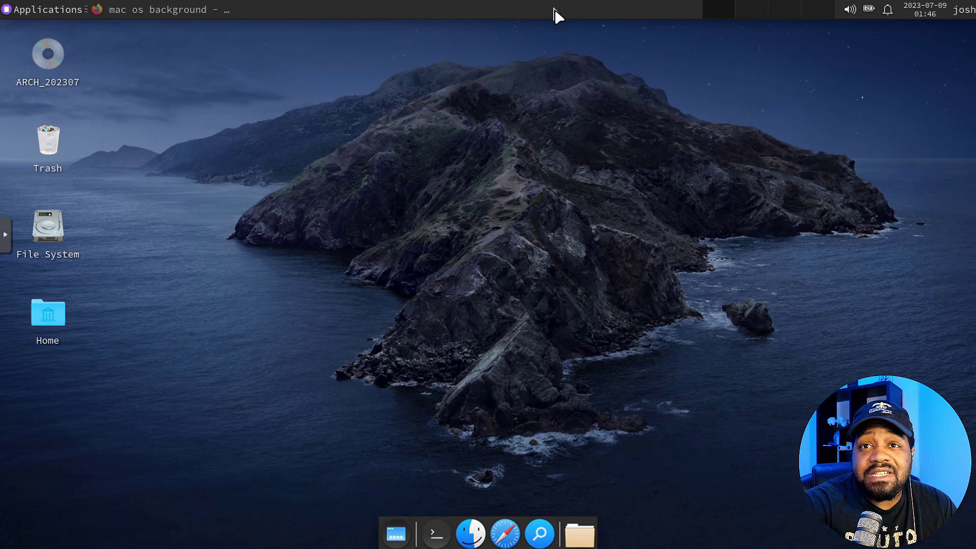
View the properties of the separator in the upper desktop panel and close them without changes.
{"action": "right_click", "coordinate": [572, 8]}
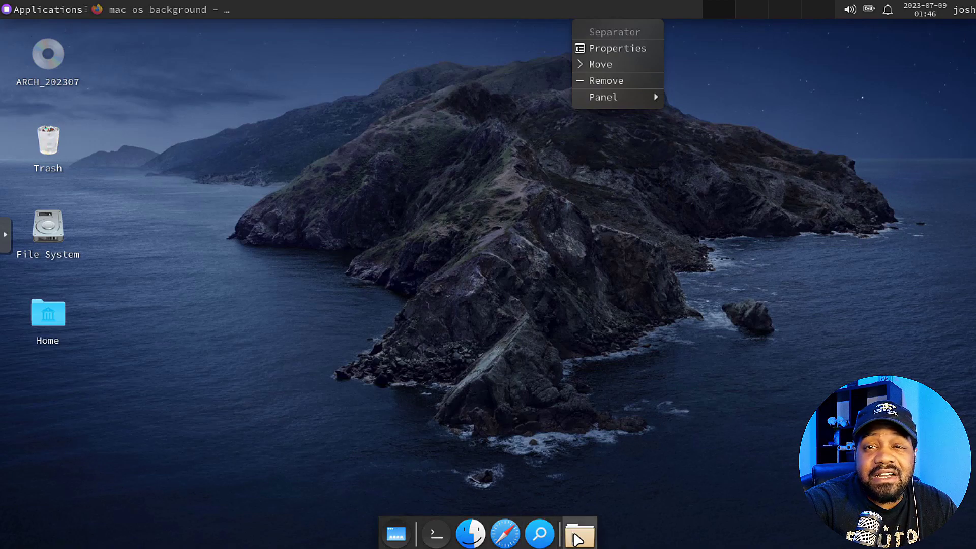
{"action": "left_click", "coordinate": [609, 49]}
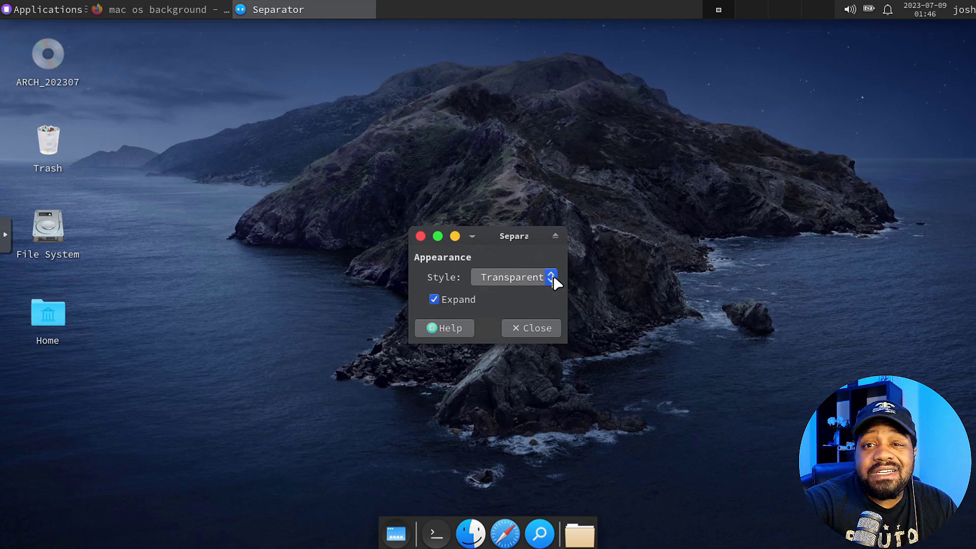
{"action": "left_click", "coordinate": [537, 325]}
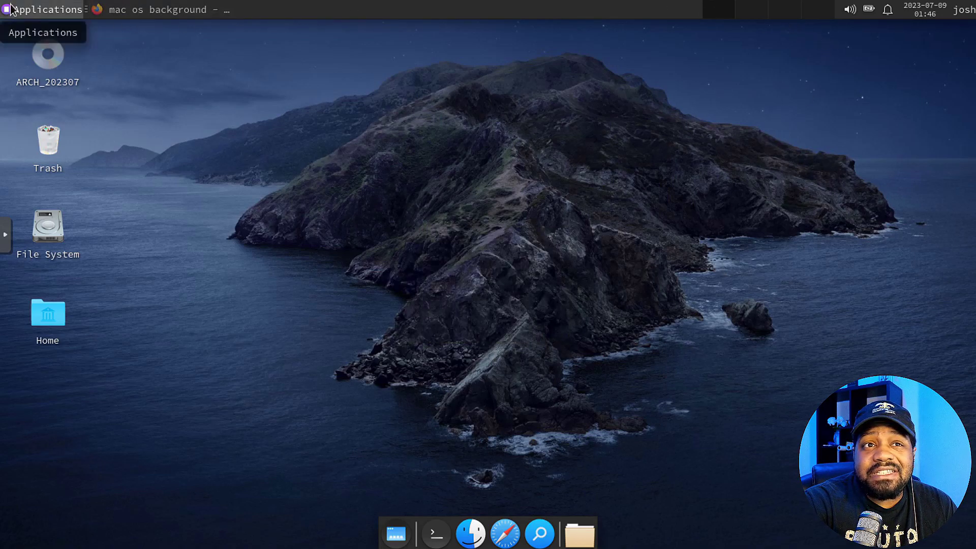
{"action": "left_click", "coordinate": [45, 12]}
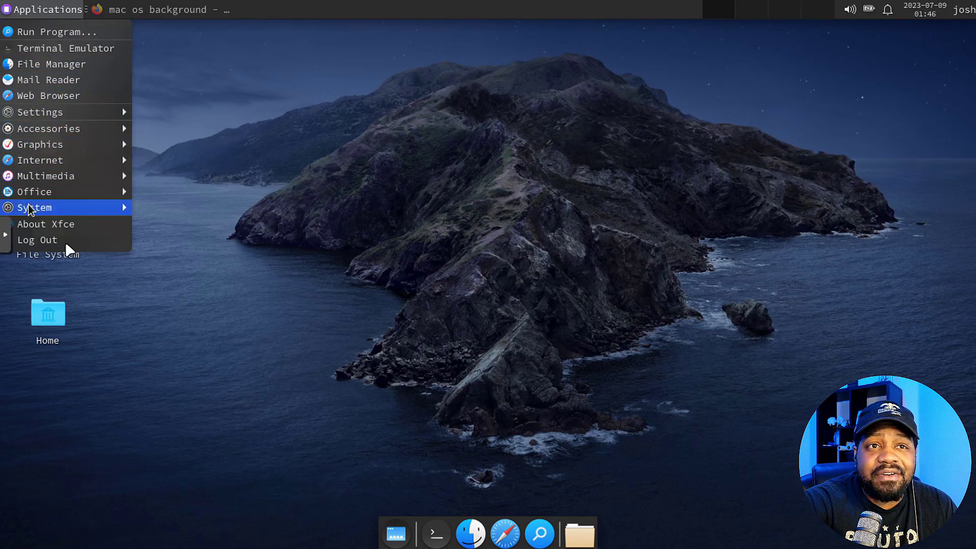
{"action": "left_click", "coordinate": [50, 7]}
{"action": "left_click", "coordinate": [49, 7]}
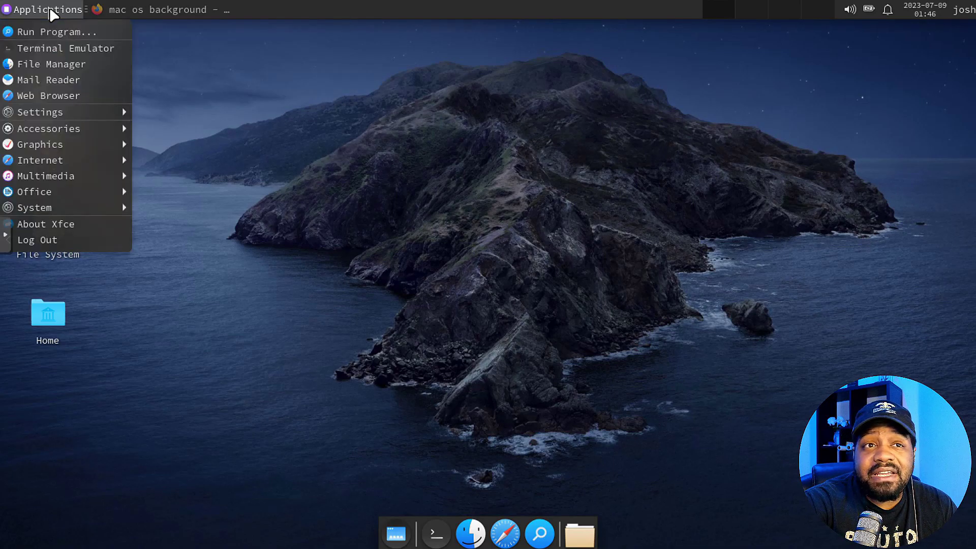
{"action": "left_click", "coordinate": [56, 9]}
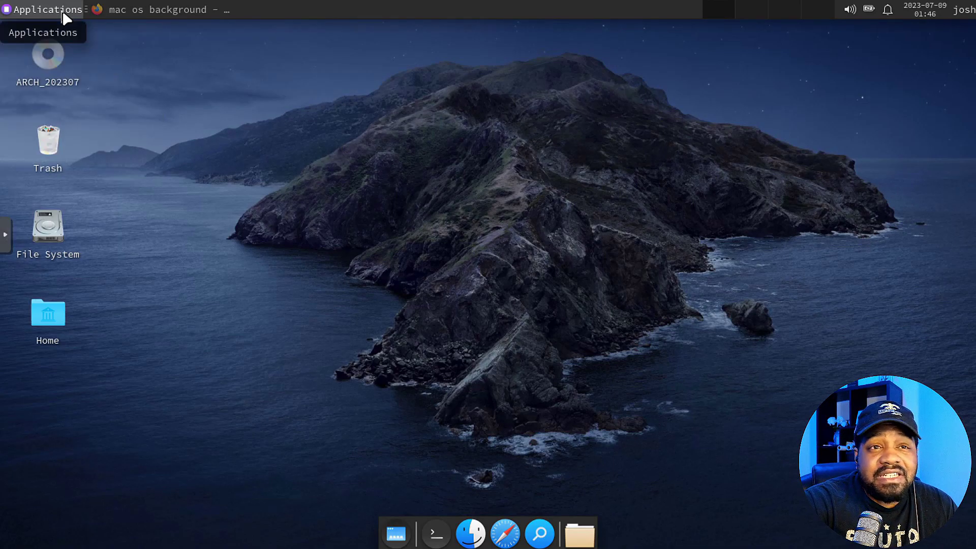